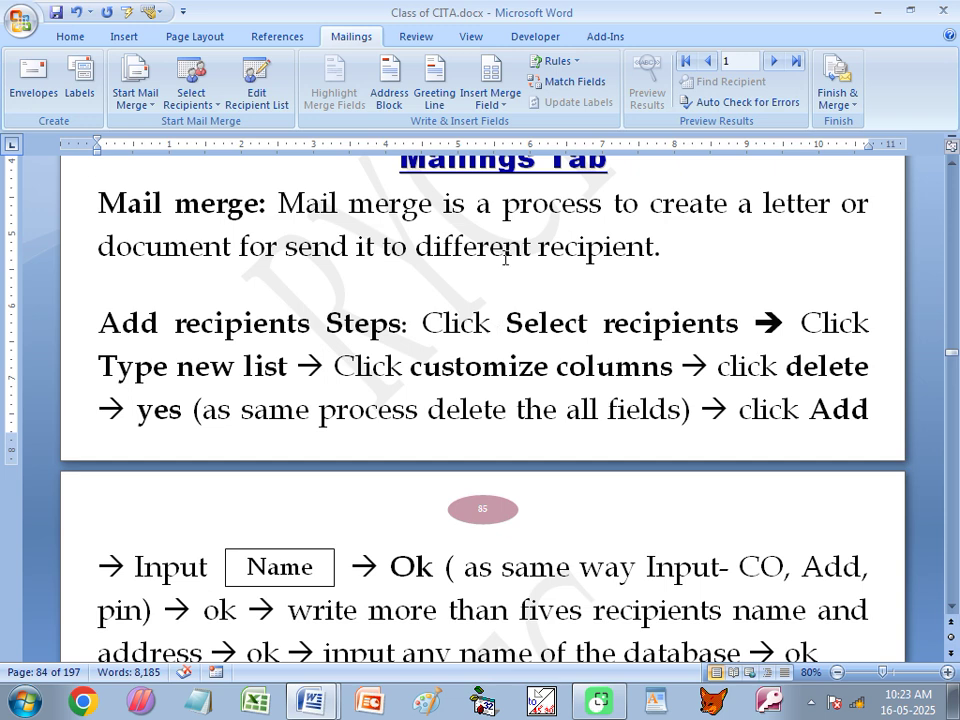
# Highlight the Add recipients steps in the notes, then open the Select Recipients dropdown.
pyautogui.click(103, 322)
pyautogui.moveTo(103, 322); pyautogui.dragTo(398, 325)
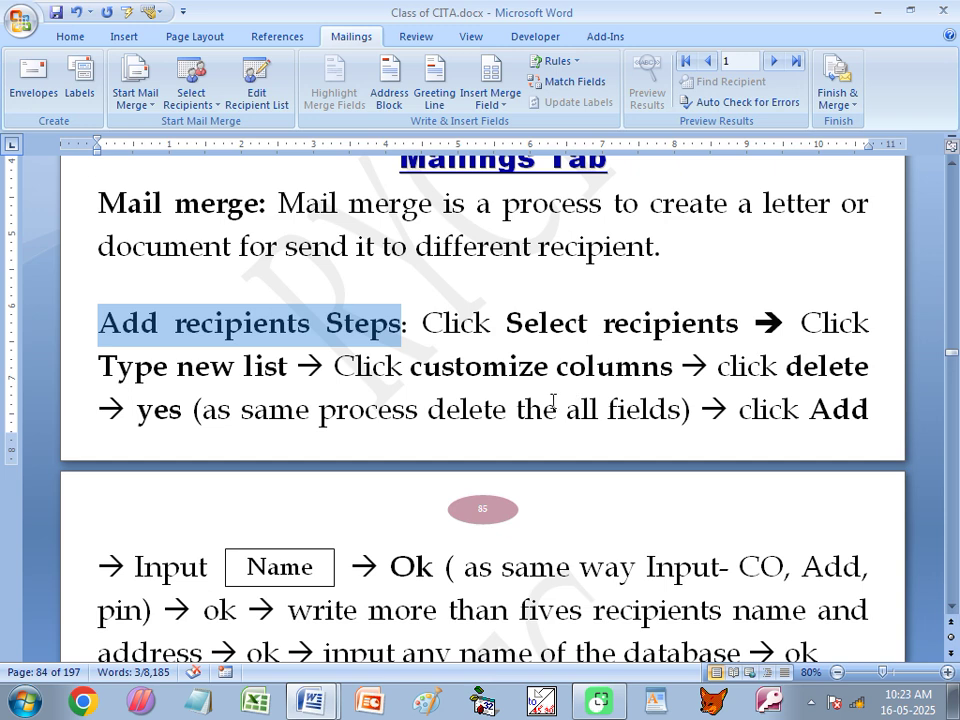
pyautogui.scroll(-1, 503, 381)
pyautogui.scroll(-1, 485, 345)
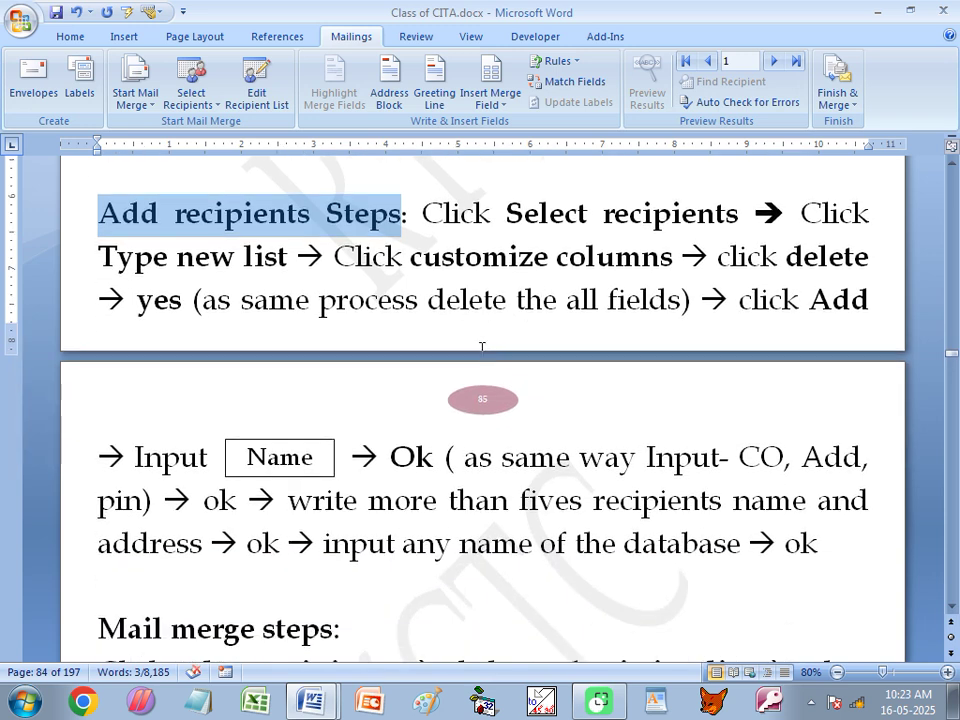
pyautogui.click(510, 236)
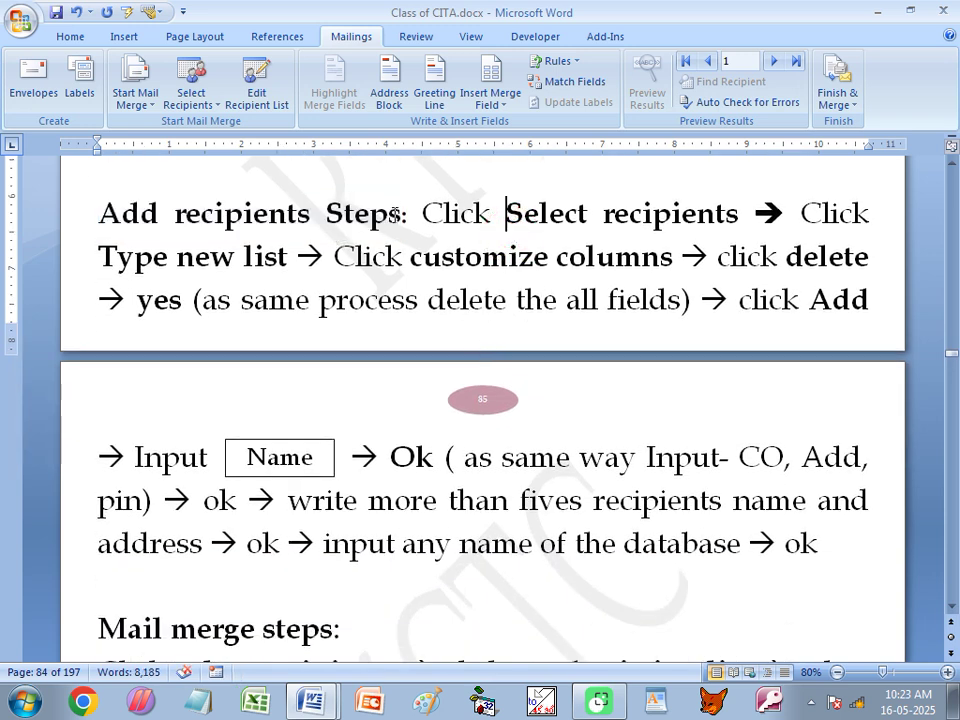
pyautogui.moveTo(422, 206); pyautogui.dragTo(872, 538)
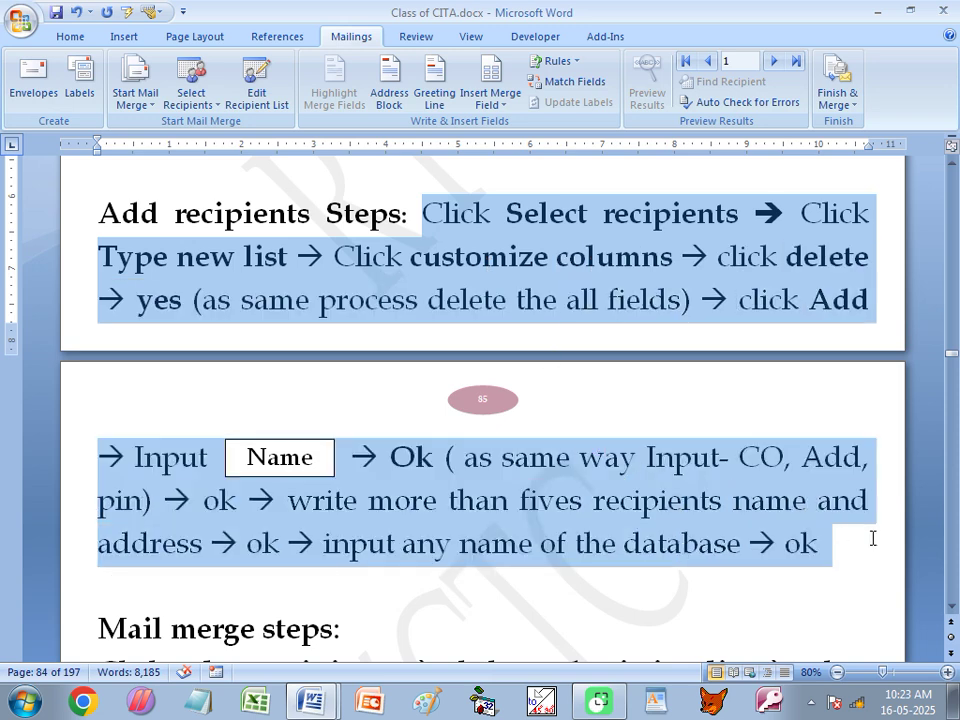
pyautogui.click(400, 268)
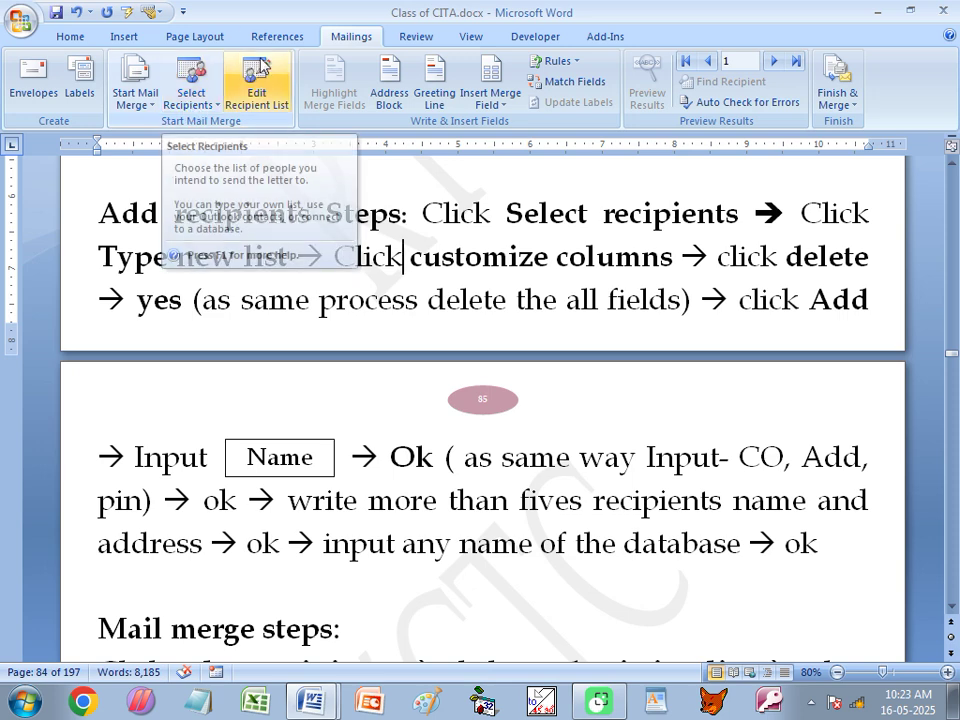
pyautogui.click(195, 104)
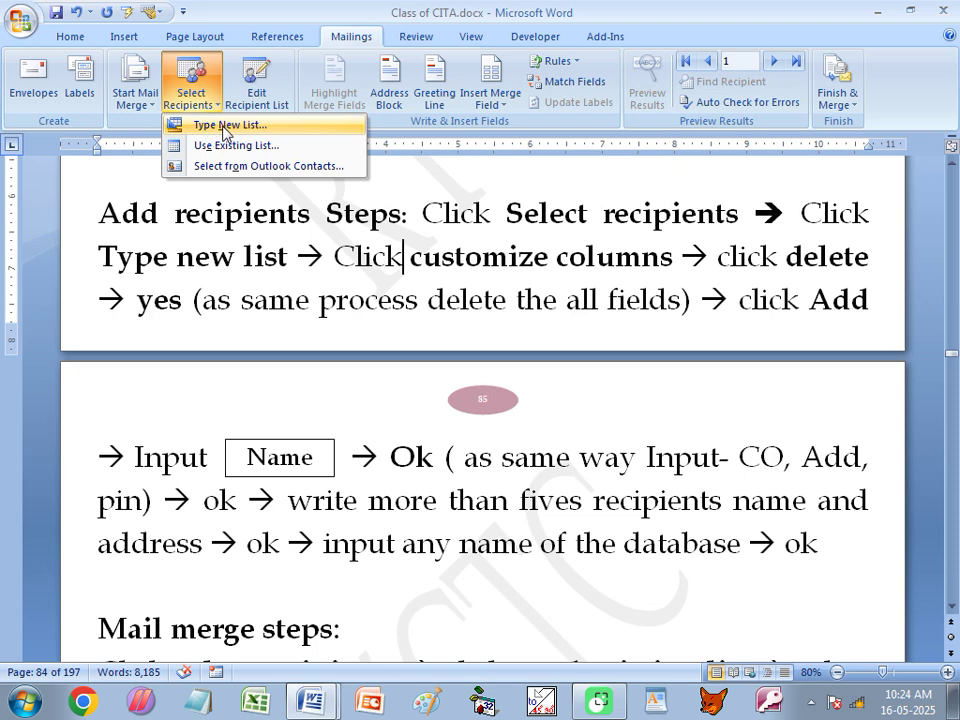
# Create a list with Type New List and step through the entry row from Title to ZIP Code.
pyautogui.click(224, 127)
pyautogui.moveTo(428, 180); pyautogui.dragTo(396, 214)
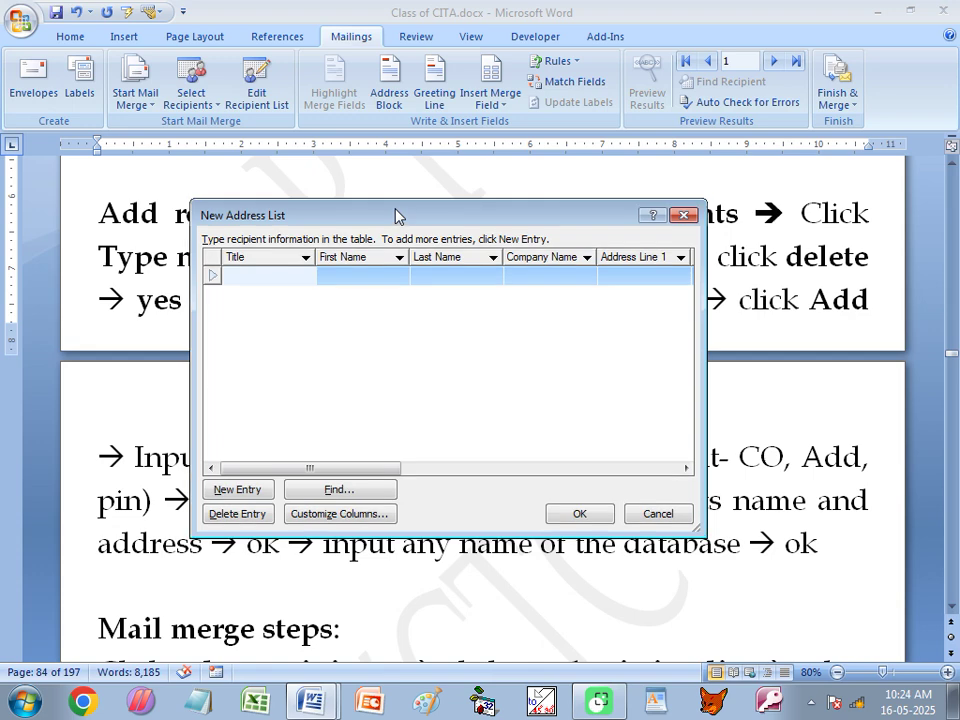
pyautogui.click(350, 279)
pyautogui.click(257, 277)
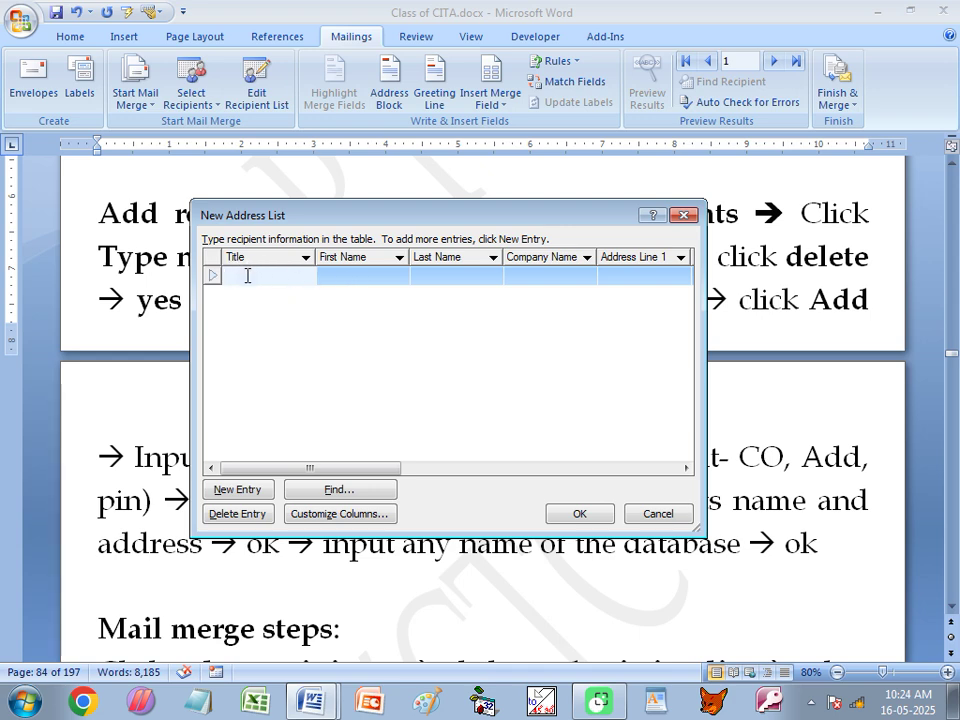
pyautogui.click(343, 274)
pyautogui.click(448, 281)
pyautogui.click(636, 276)
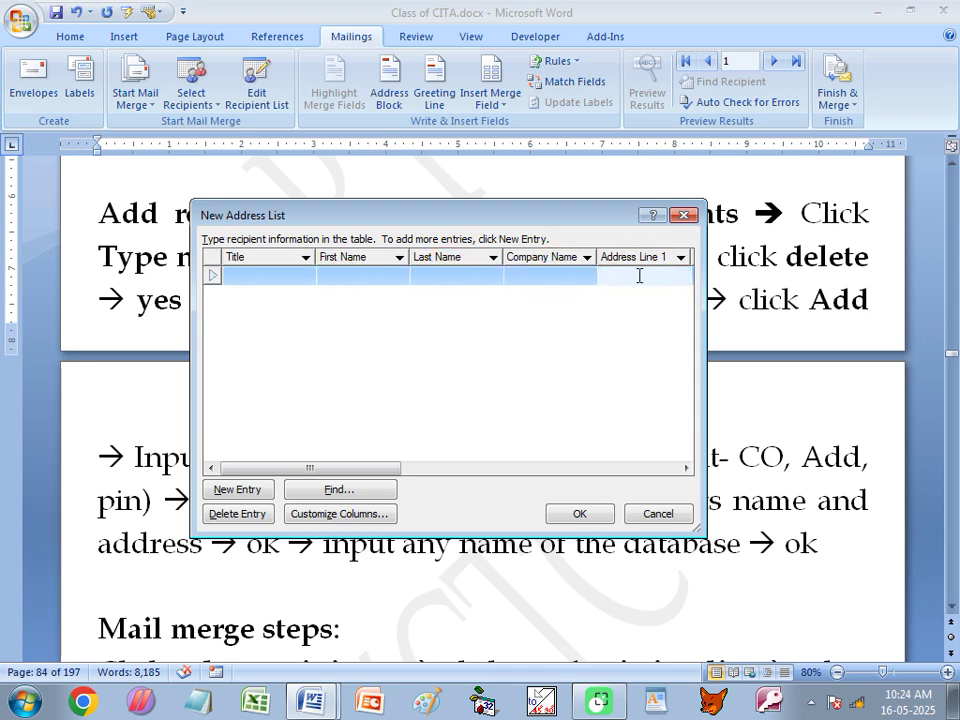
pyautogui.press('Tab')
pyautogui.press('Tab')
pyautogui.press('Tab')
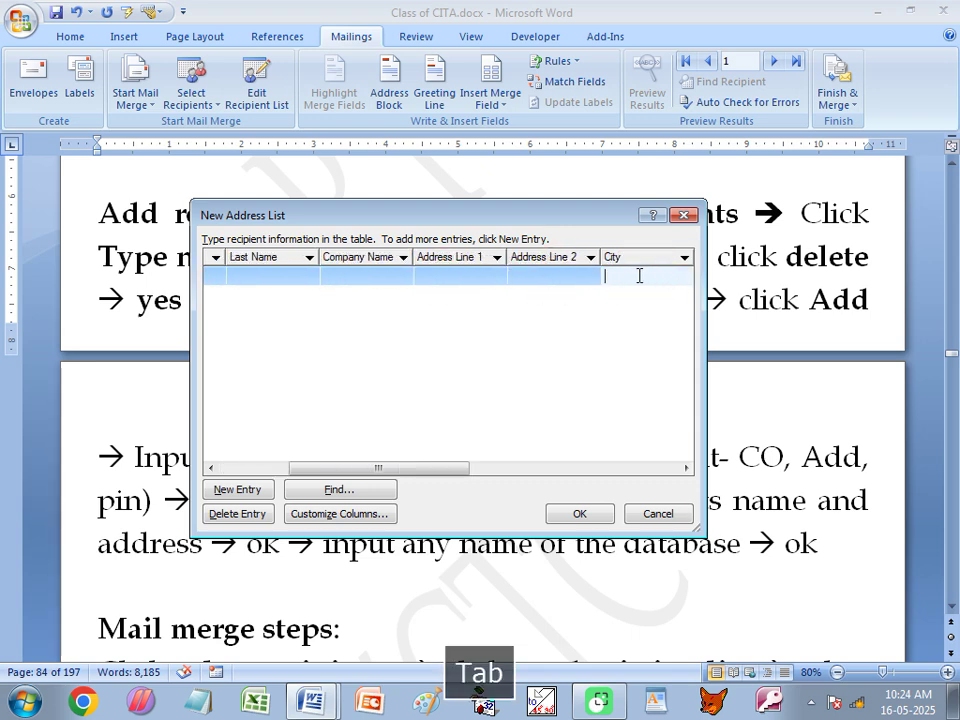
pyautogui.press('Tab')
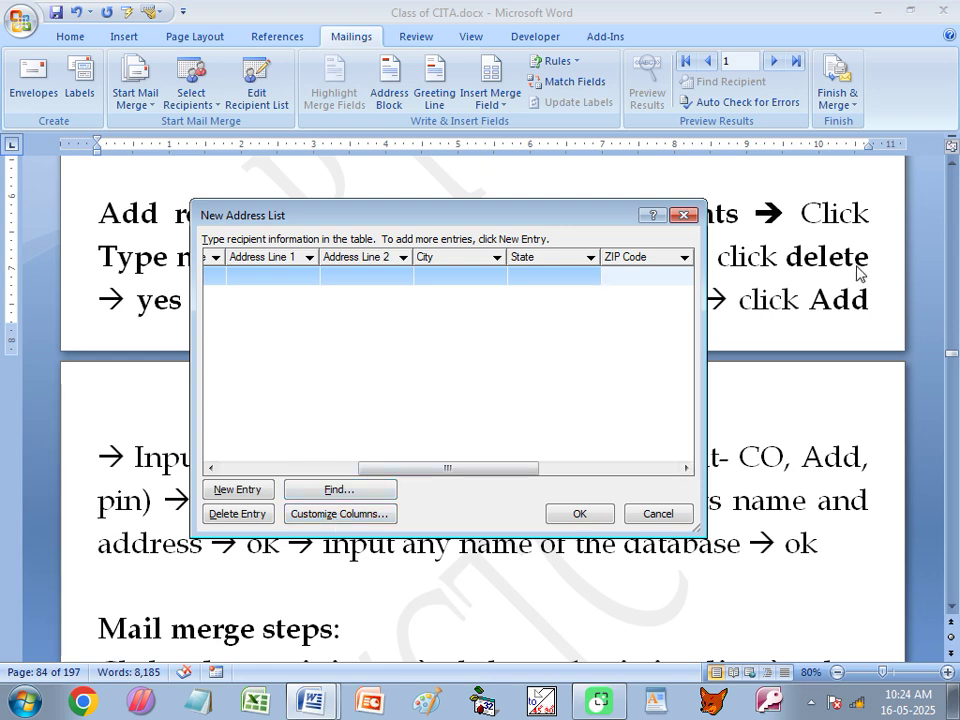
pyautogui.moveTo(531, 218); pyautogui.dragTo(508, 412)
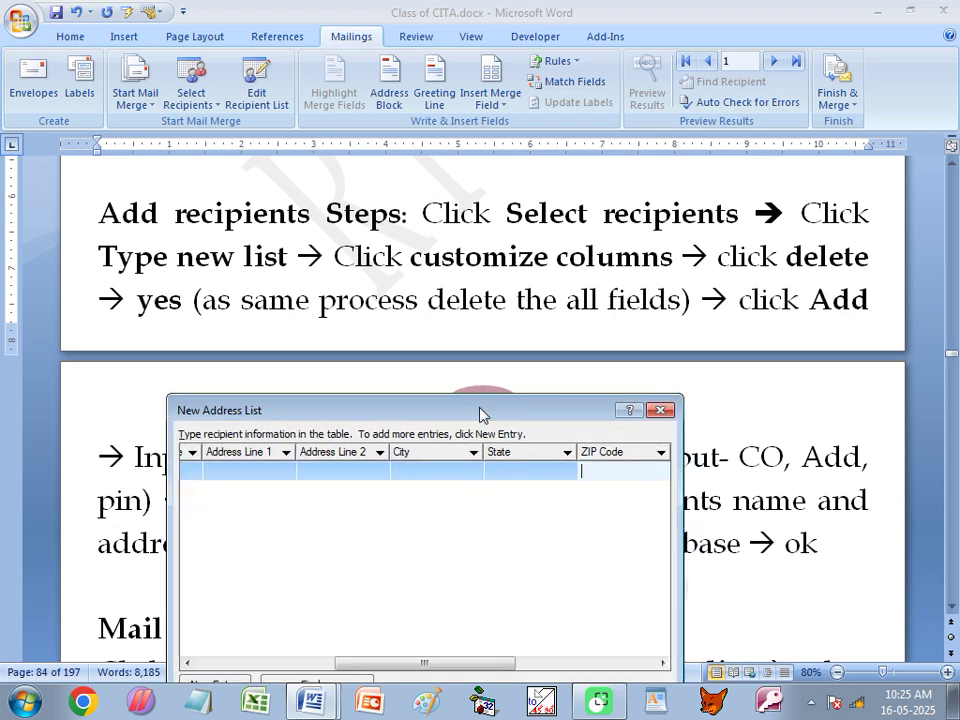
pyautogui.moveTo(482, 412); pyautogui.dragTo(537, 211)
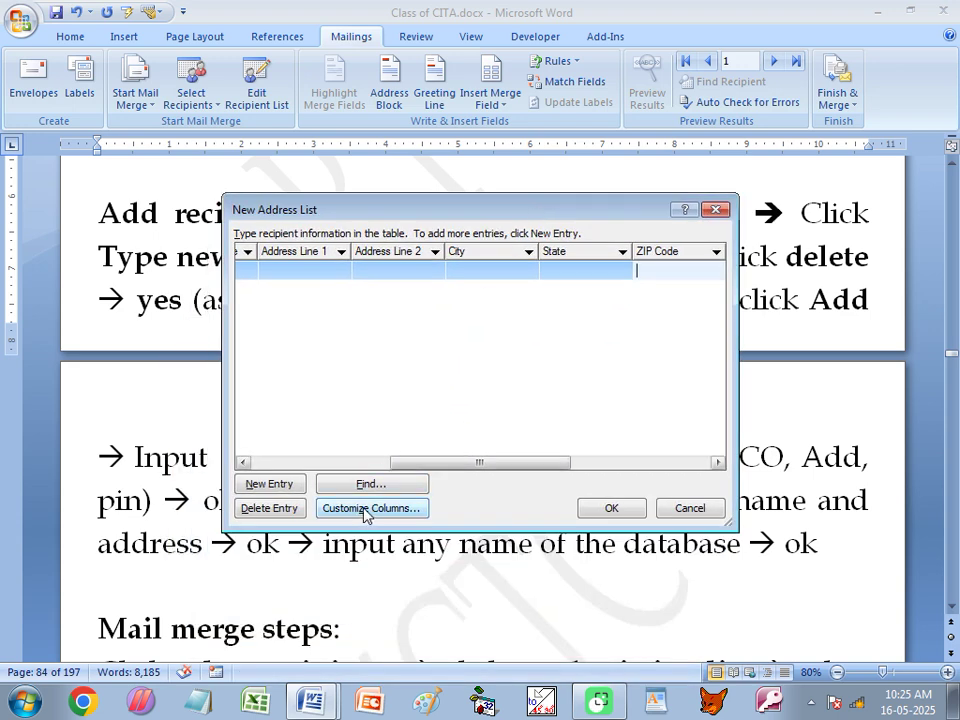
# In Customize Columns, delete Title, First Name, Last Name, Company Name, both Address Lines, City and State.
pyautogui.click(366, 510)
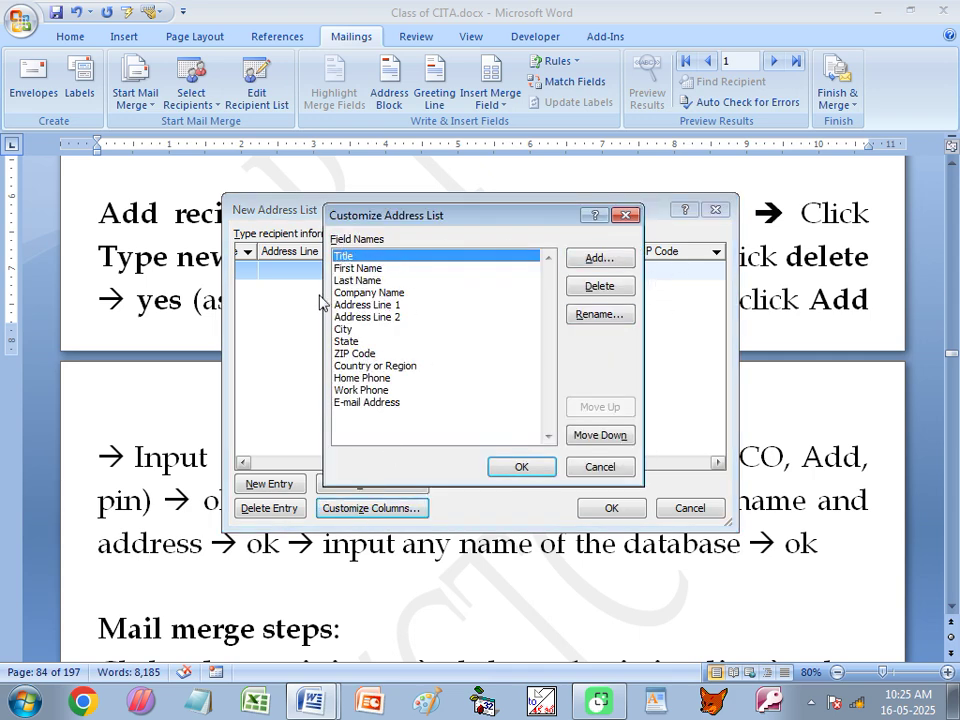
pyautogui.click(362, 292)
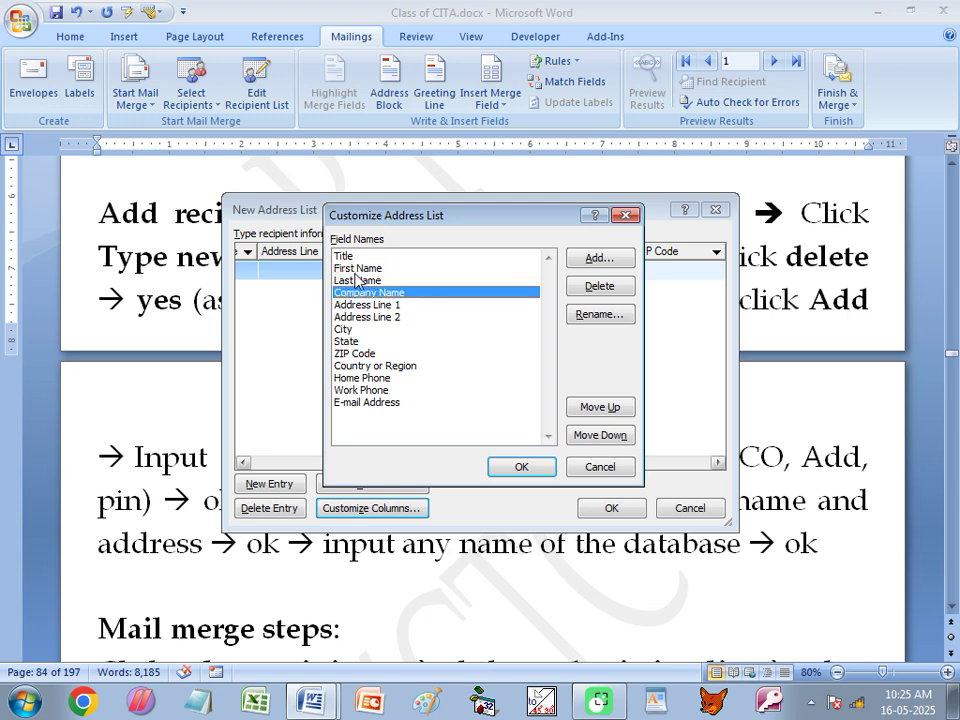
pyautogui.click(357, 268)
pyautogui.click(358, 257)
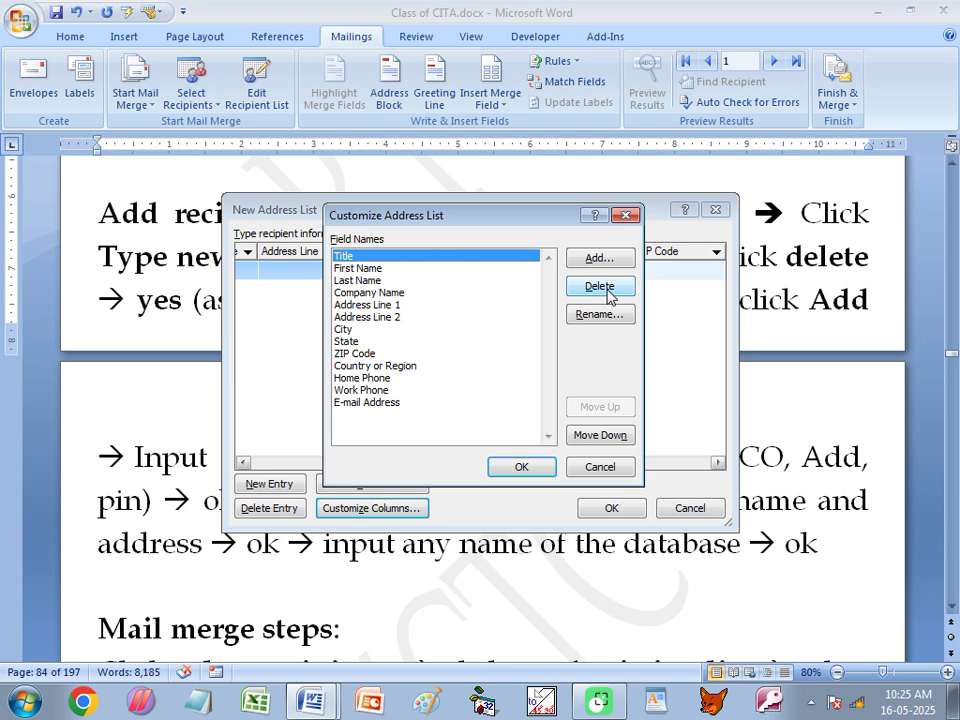
pyautogui.click(600, 287)
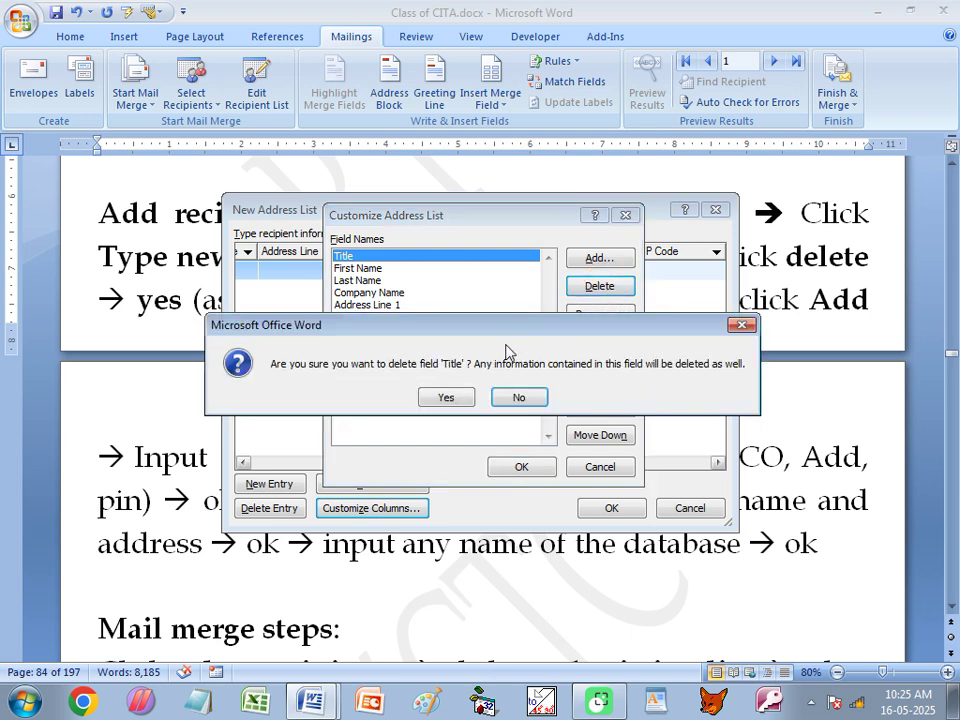
pyautogui.click(450, 399)
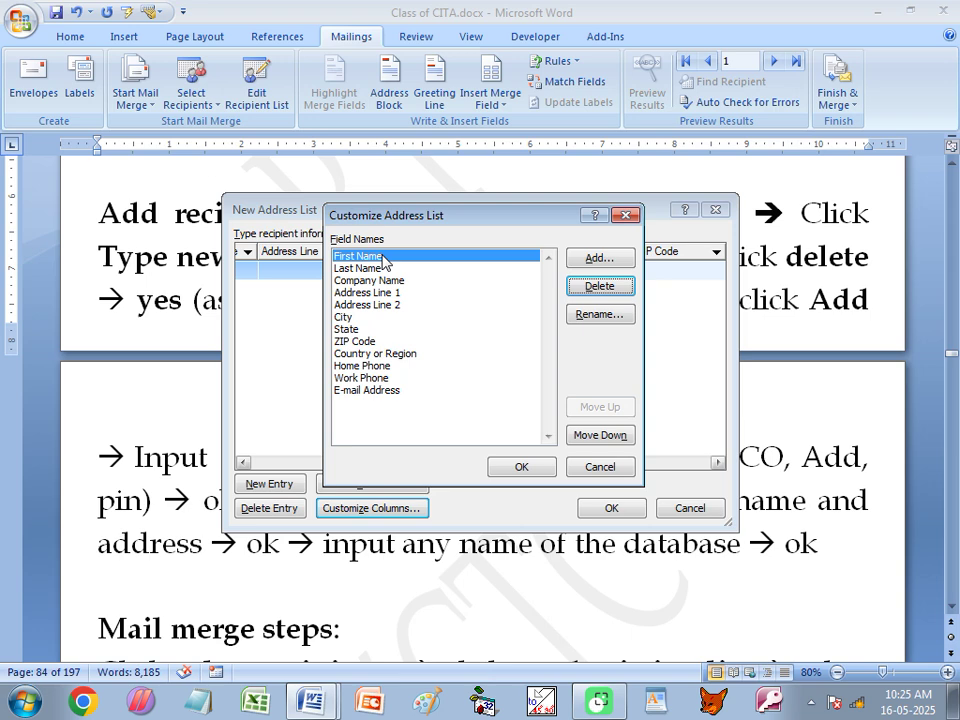
pyautogui.click(603, 292)
pyautogui.click(446, 398)
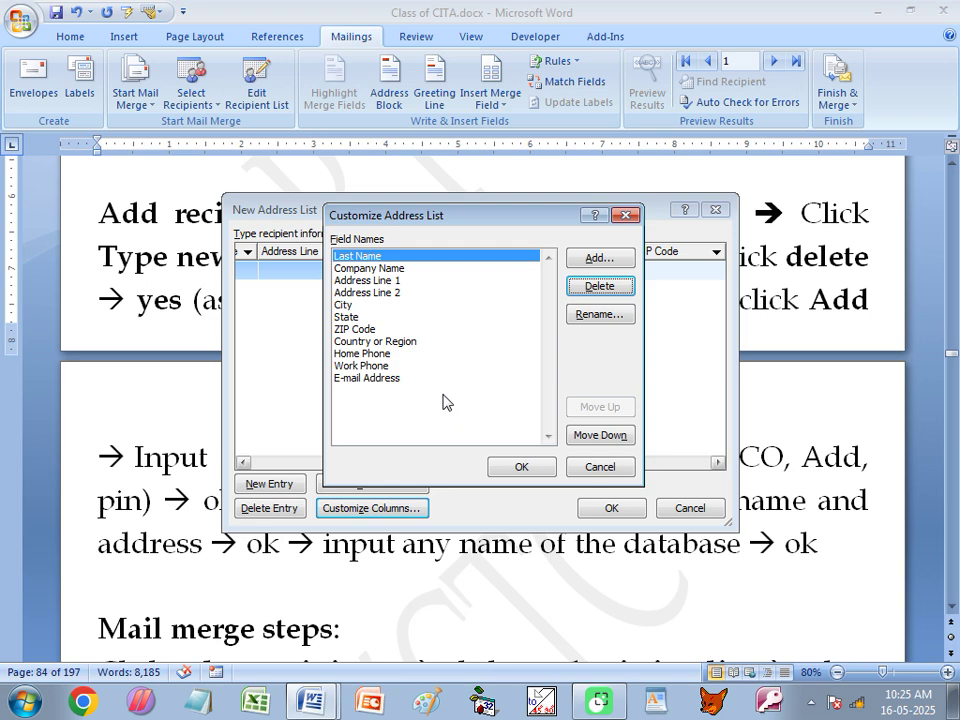
pyautogui.press('Return')
pyautogui.click(446, 398)
pyautogui.press('Return')
pyautogui.click(446, 398)
pyautogui.press('Return')
pyautogui.click(446, 398)
pyautogui.press('Return')
pyautogui.click(446, 398)
pyautogui.press('Return')
pyautogui.click(446, 398)
pyautogui.press('Return')
pyautogui.click(446, 398)
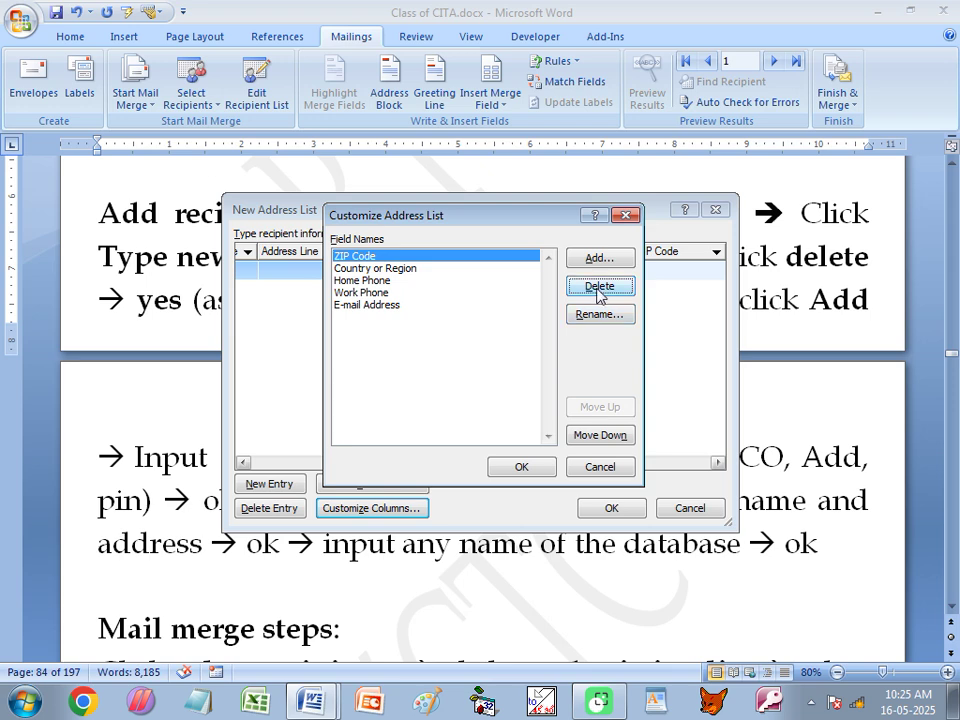
# Delete ZIP Code, Country or Region, Home Phone, Work Phone and E-mail Address, leaving the list empty.
pyautogui.click(599, 287)
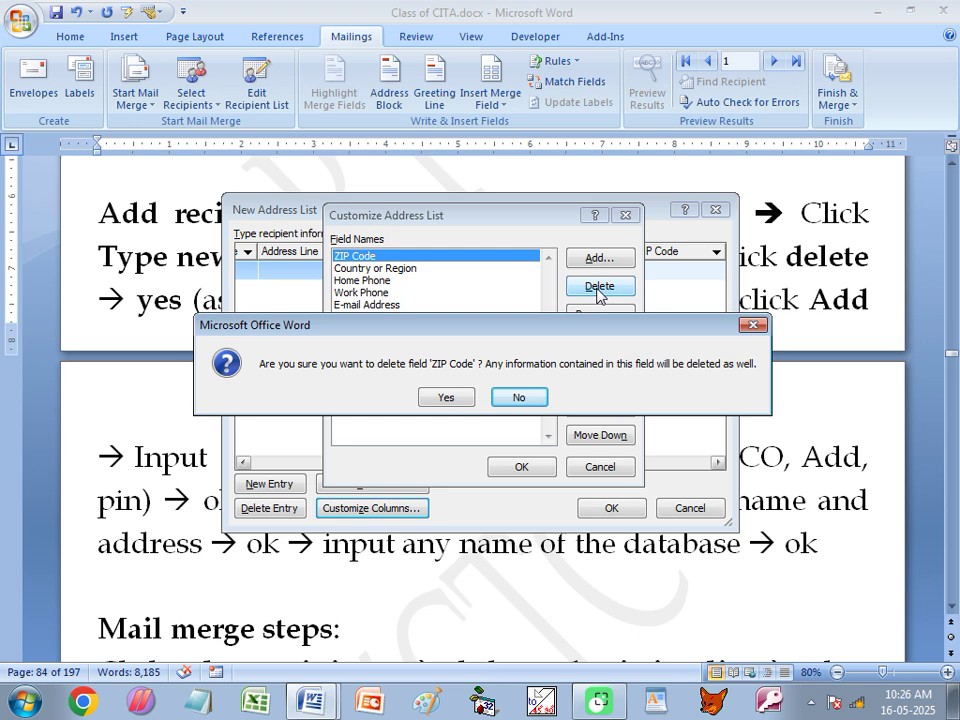
pyautogui.press('y')
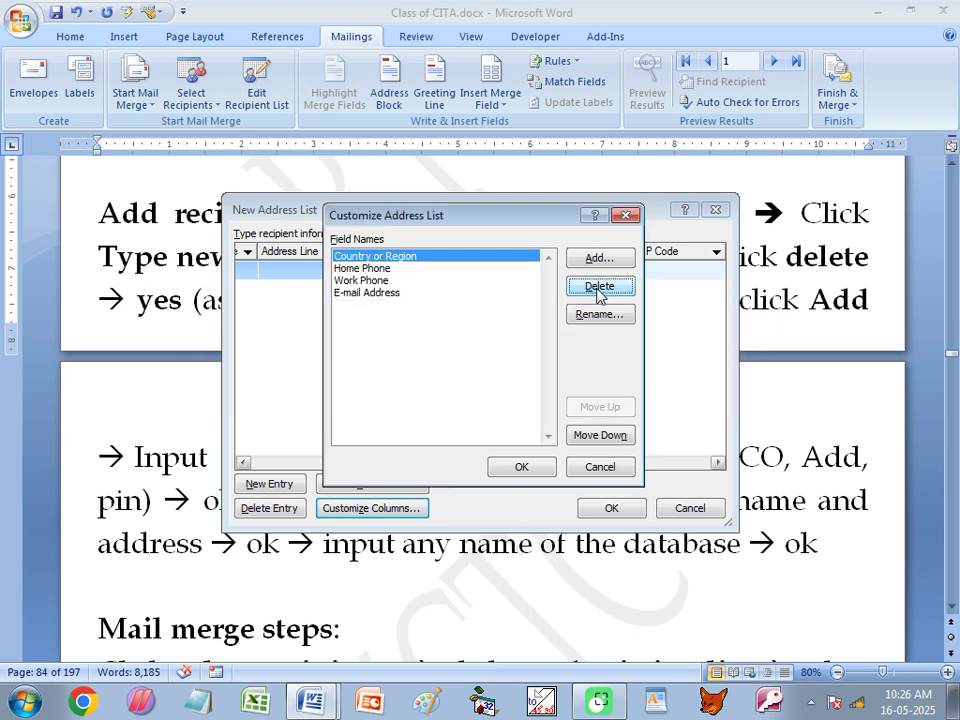
pyautogui.click(599, 287)
pyautogui.press('y')
pyautogui.click(599, 287)
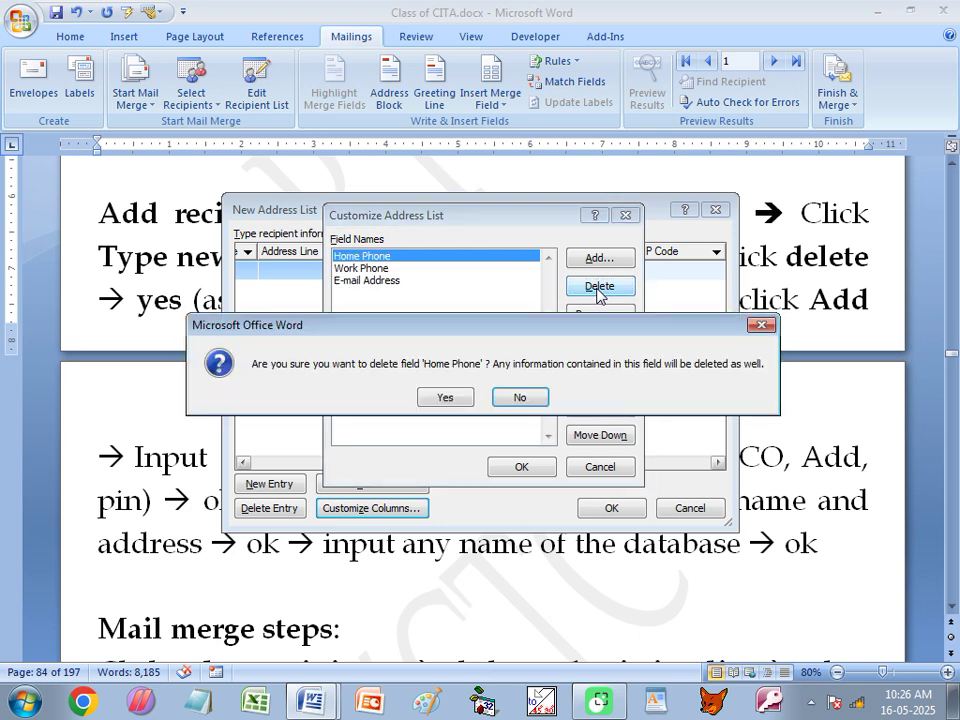
pyautogui.press('y')
pyautogui.click(599, 287)
pyautogui.press('y')
pyautogui.click(599, 287)
pyautogui.press('y')
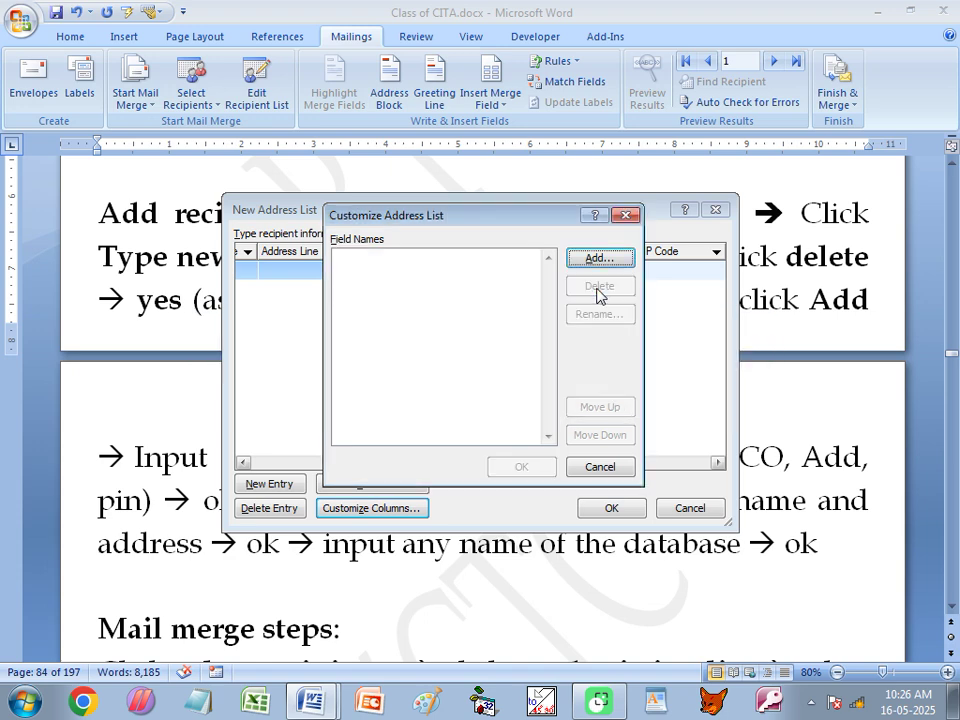
pyautogui.press('Return')
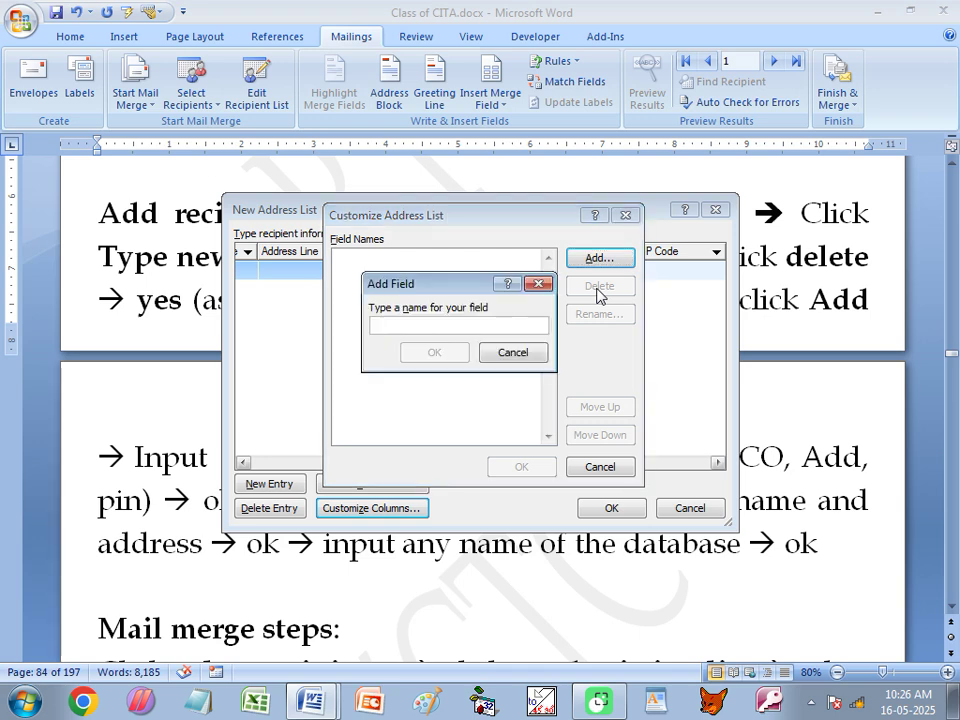
# Add a field named Name.
pyautogui.moveTo(404, 284); pyautogui.dragTo(371, 290)
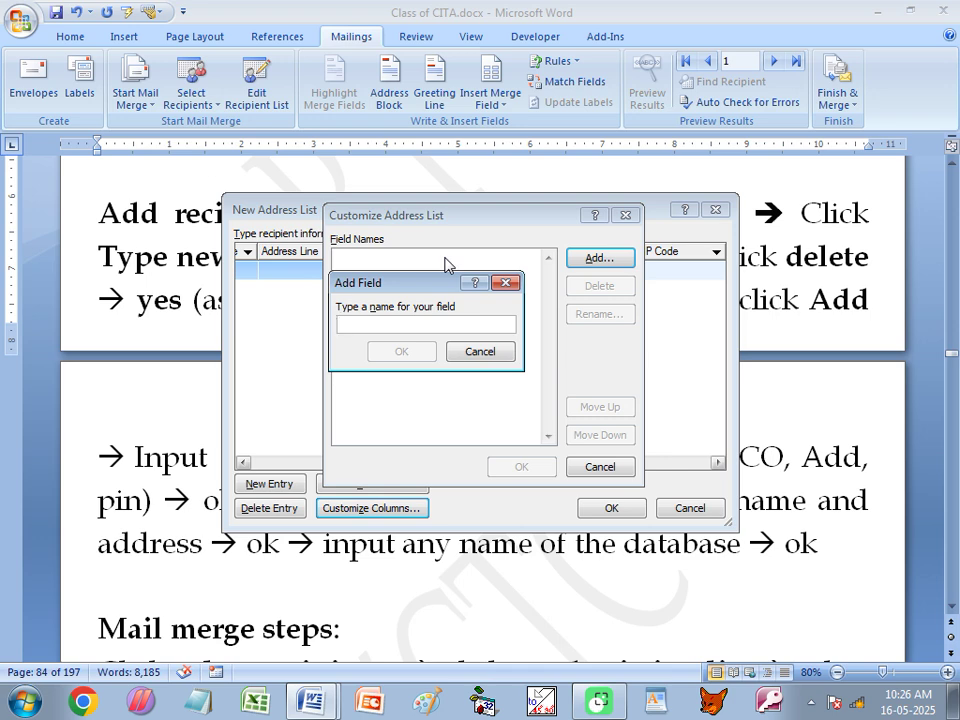
pyautogui.write('Name')
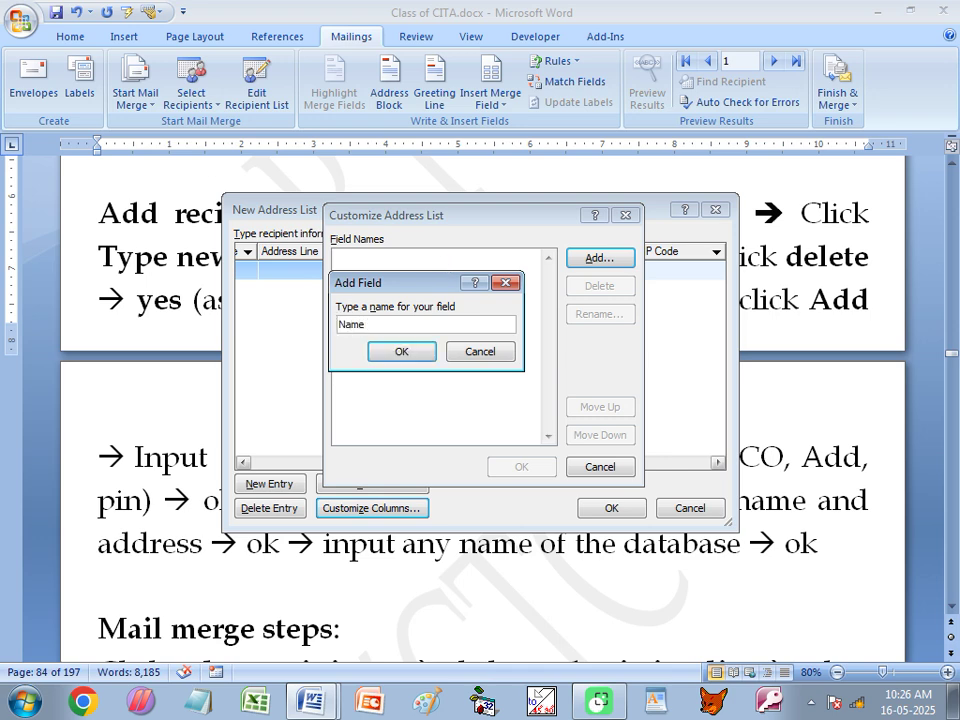
pyautogui.click(401, 351)
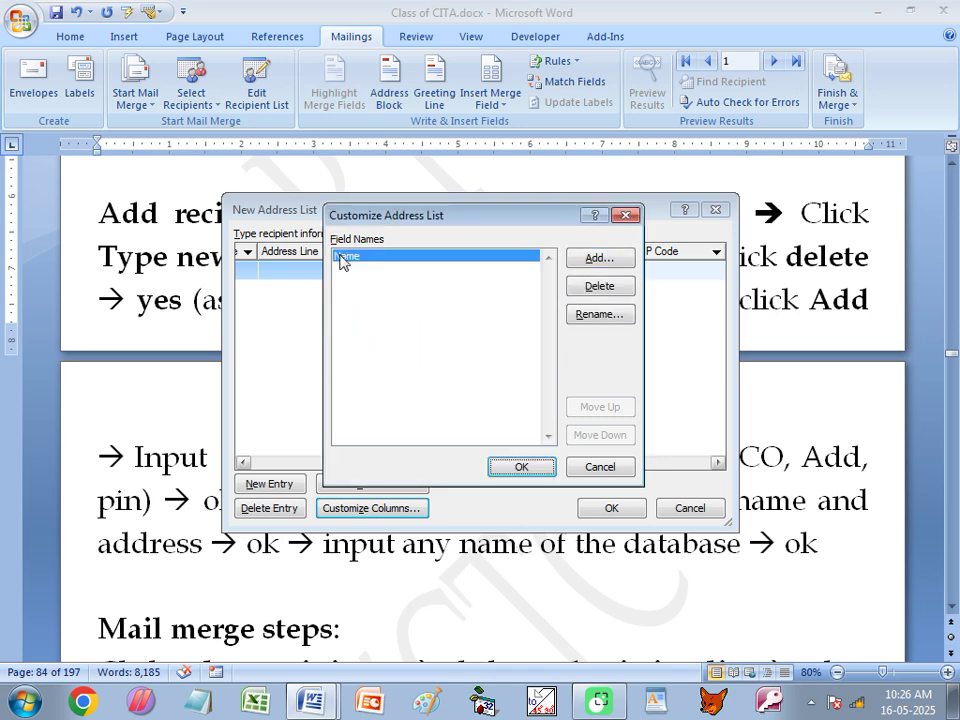
# Add a CO field after the name C.O is rejected as invalid.
pyautogui.click(600, 258)
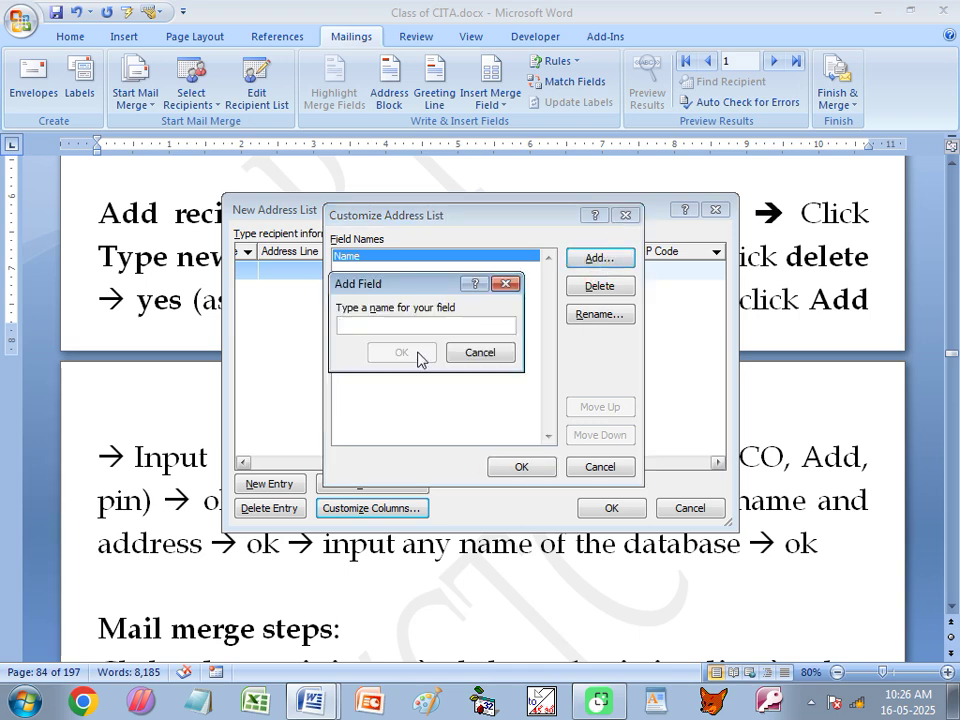
pyautogui.write('CO')
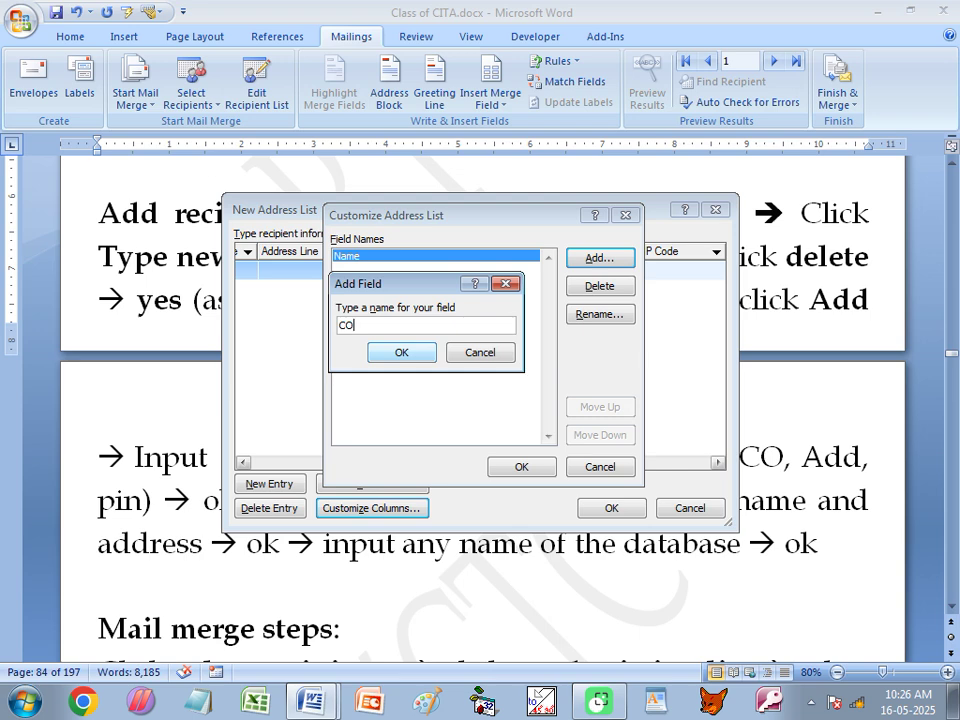
pyautogui.press('Left')
pyautogui.write('_')
pyautogui.press('BackSpace')
pyautogui.write('.')
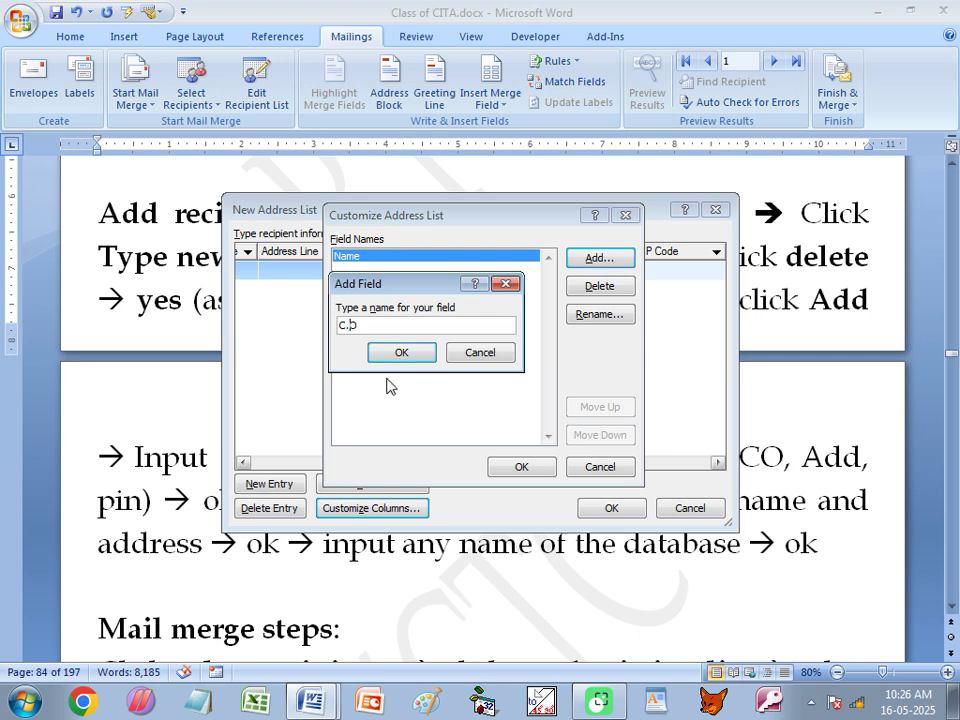
pyautogui.click(401, 352)
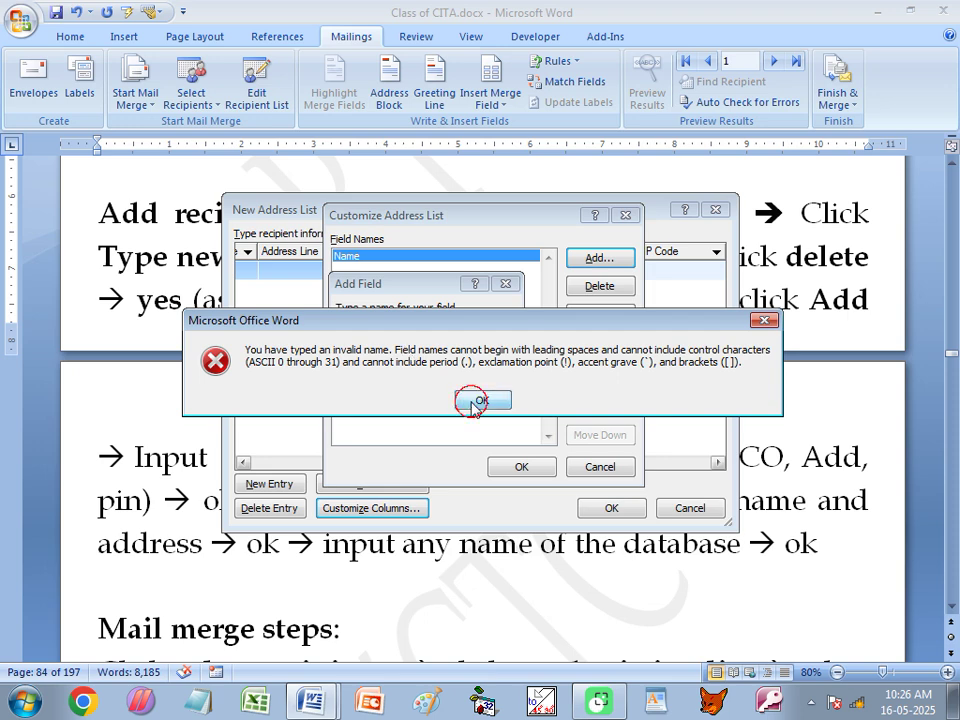
pyautogui.click(476, 399)
pyautogui.click(354, 328)
pyautogui.press('BackSpace')
pyautogui.click(401, 352)
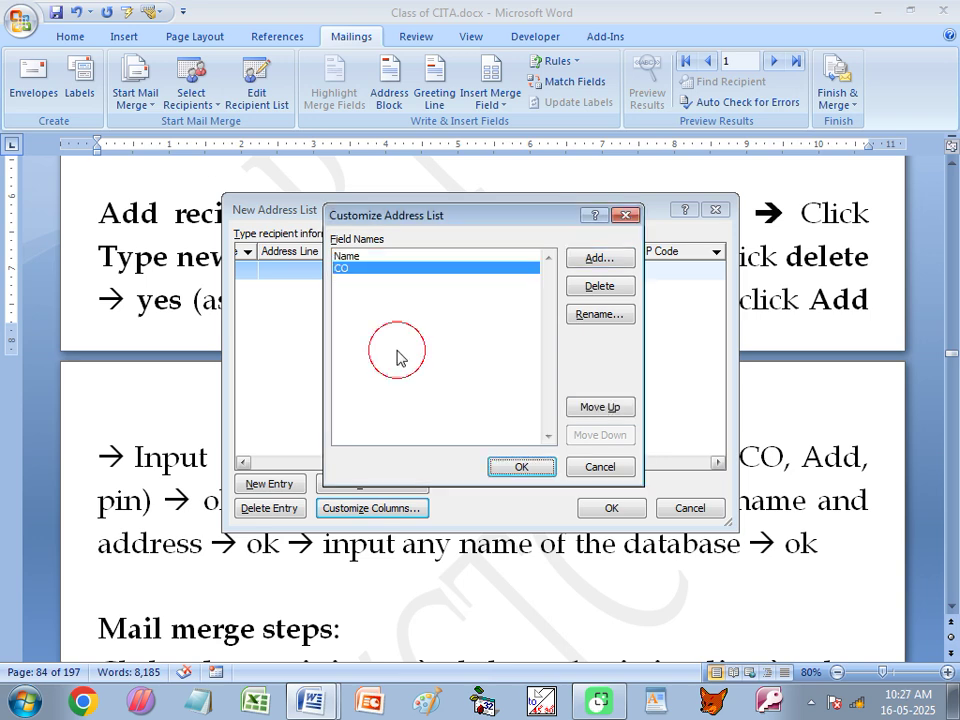
# Add the Add and Pin fields and accept the four-column list.
pyautogui.click(592, 260)
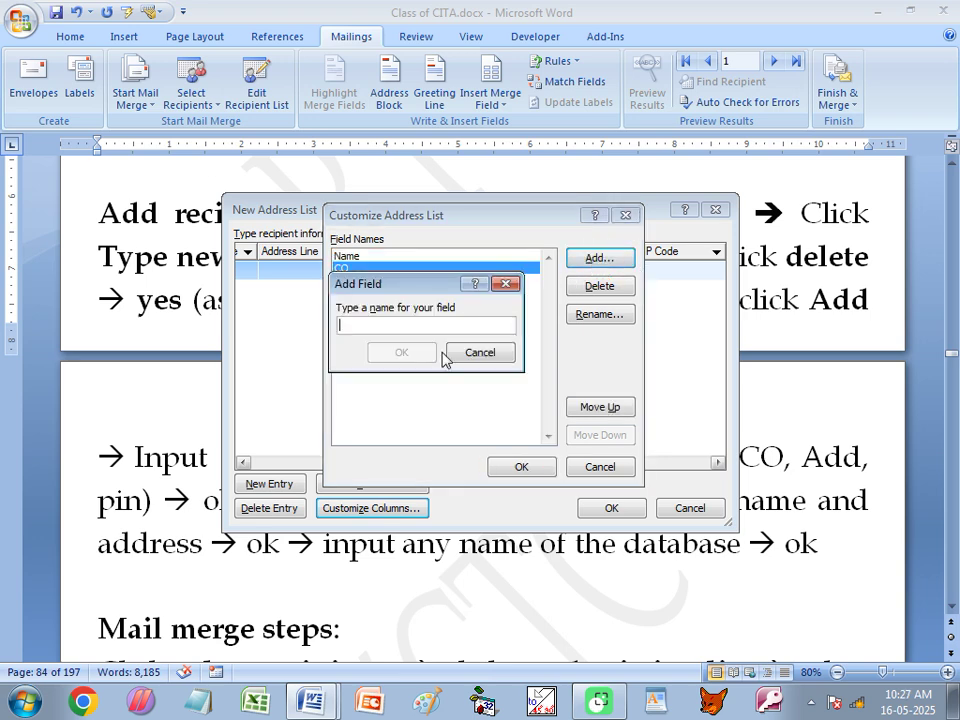
pyautogui.write('Add')
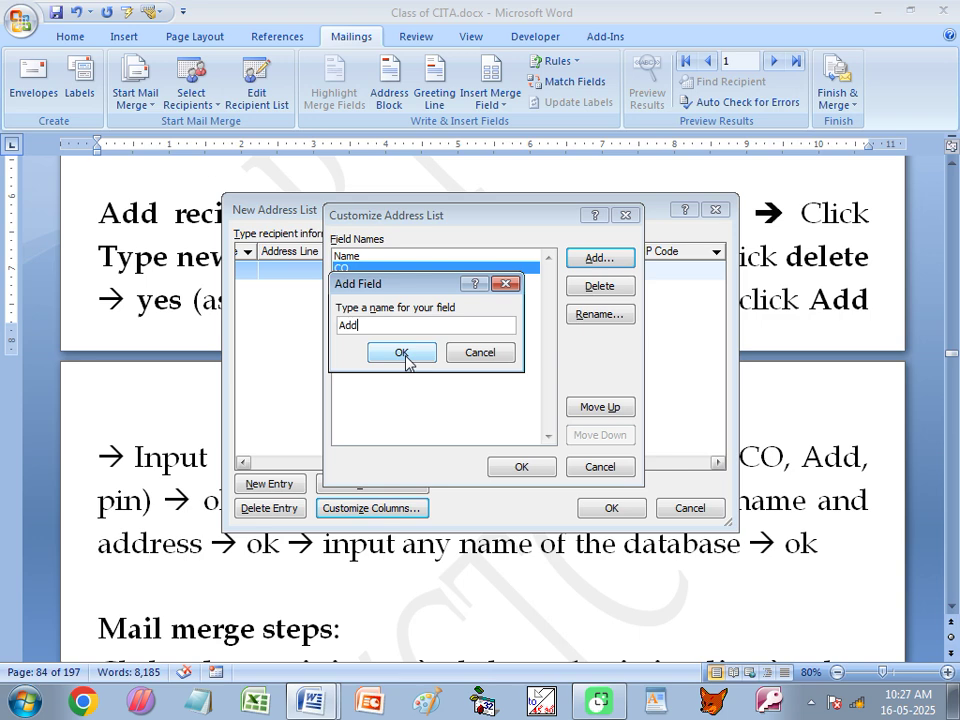
pyautogui.click(405, 356)
pyautogui.click(615, 257)
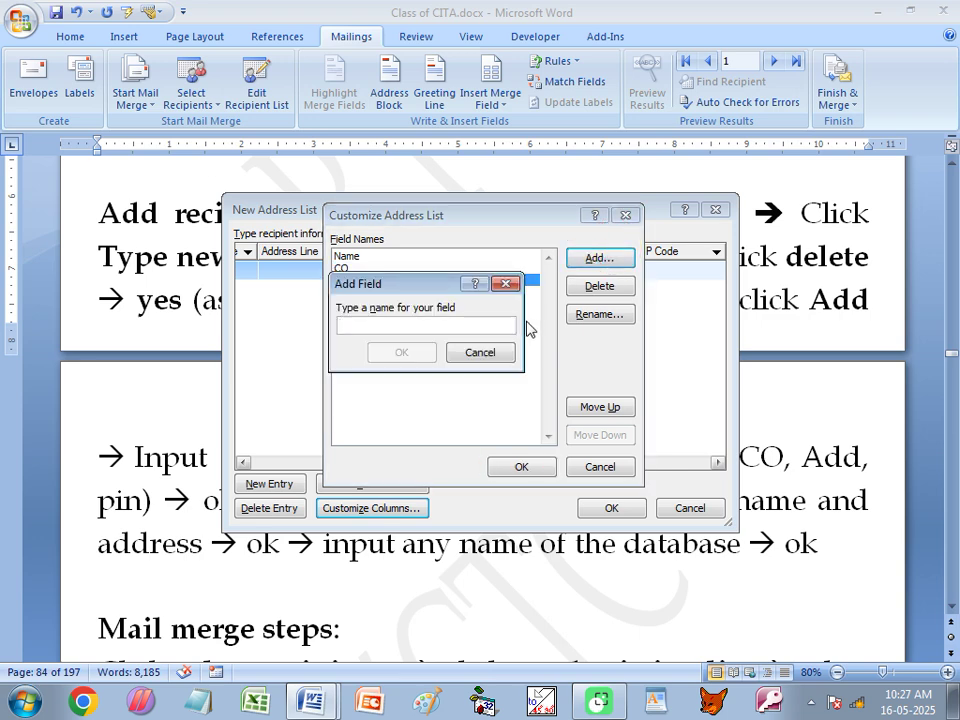
pyautogui.write('Pin')
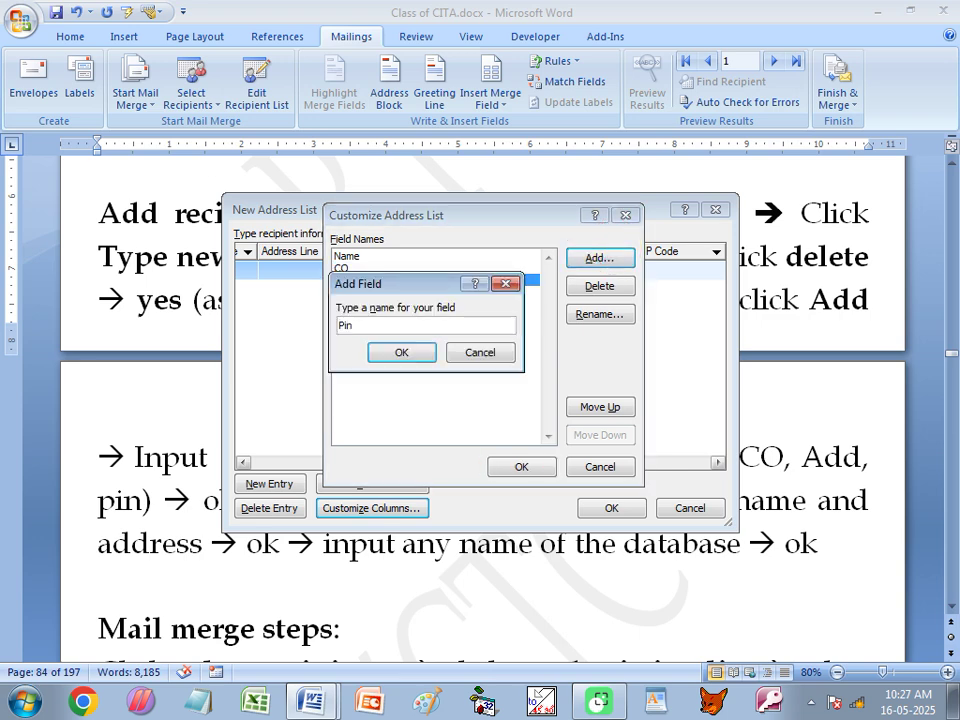
pyautogui.click(403, 356)
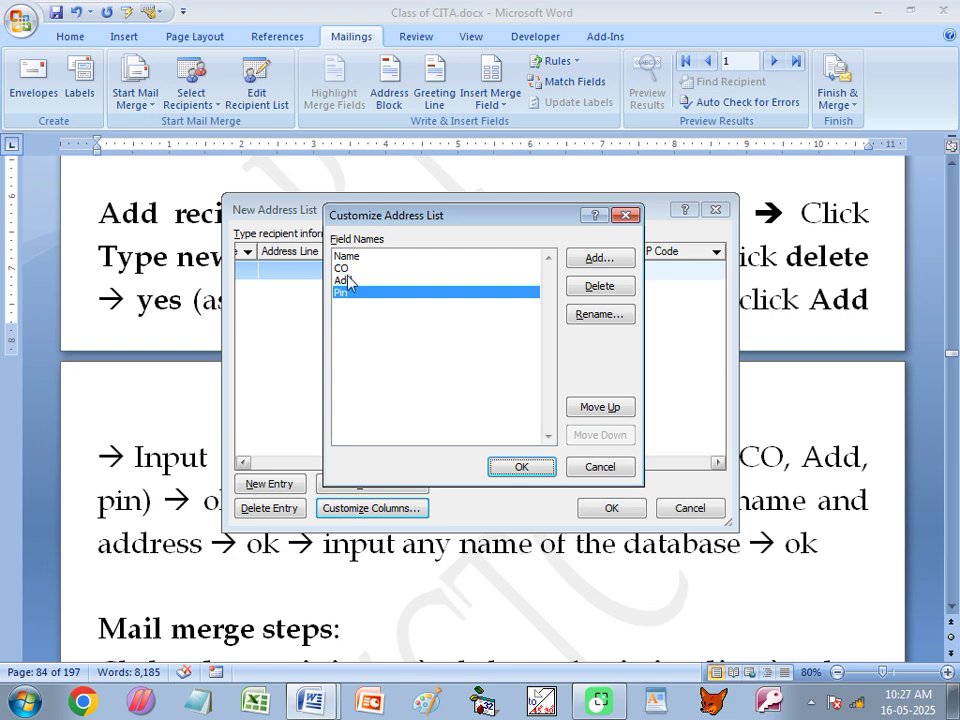
pyautogui.click(521, 467)
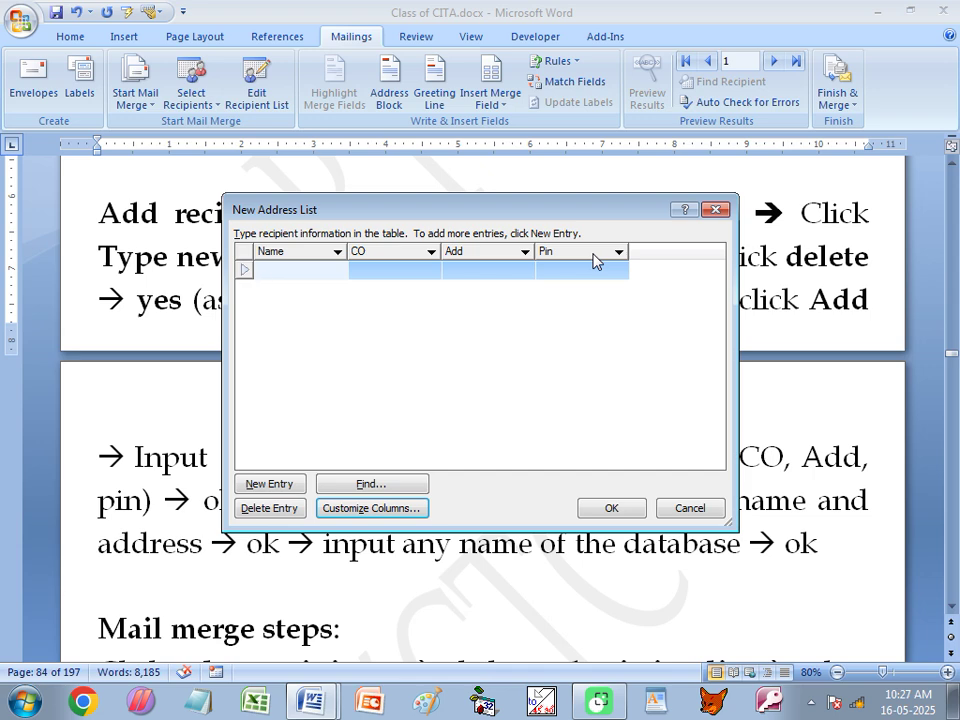
# Enter the first recipient's name with CO 'aaaaa' and its Add and Pin values.
pyautogui.click(282, 273)
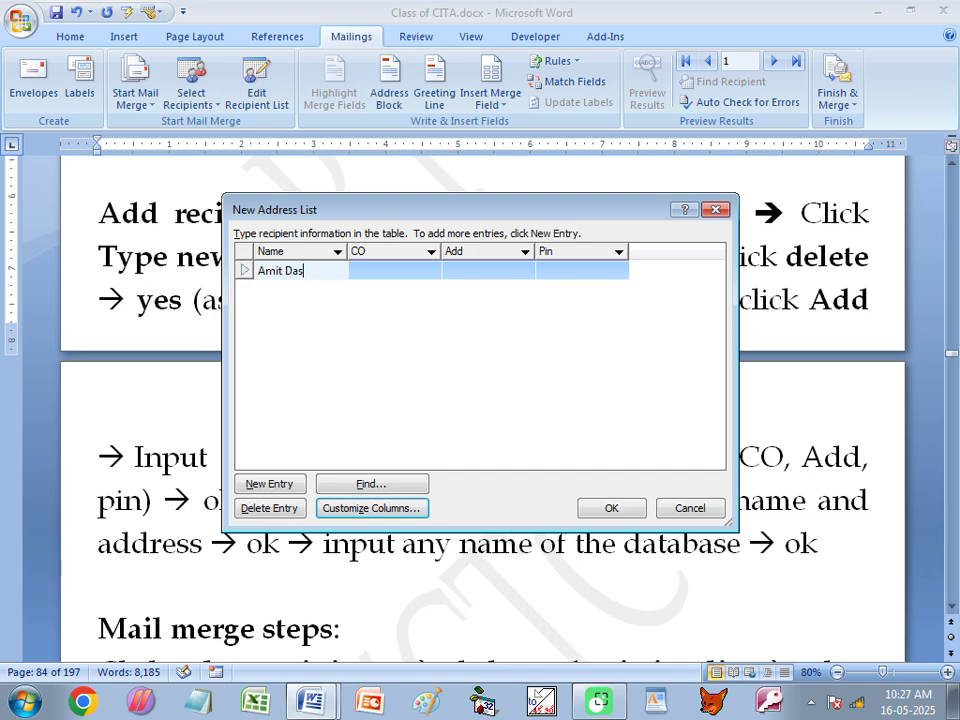
pyautogui.press('Tab')
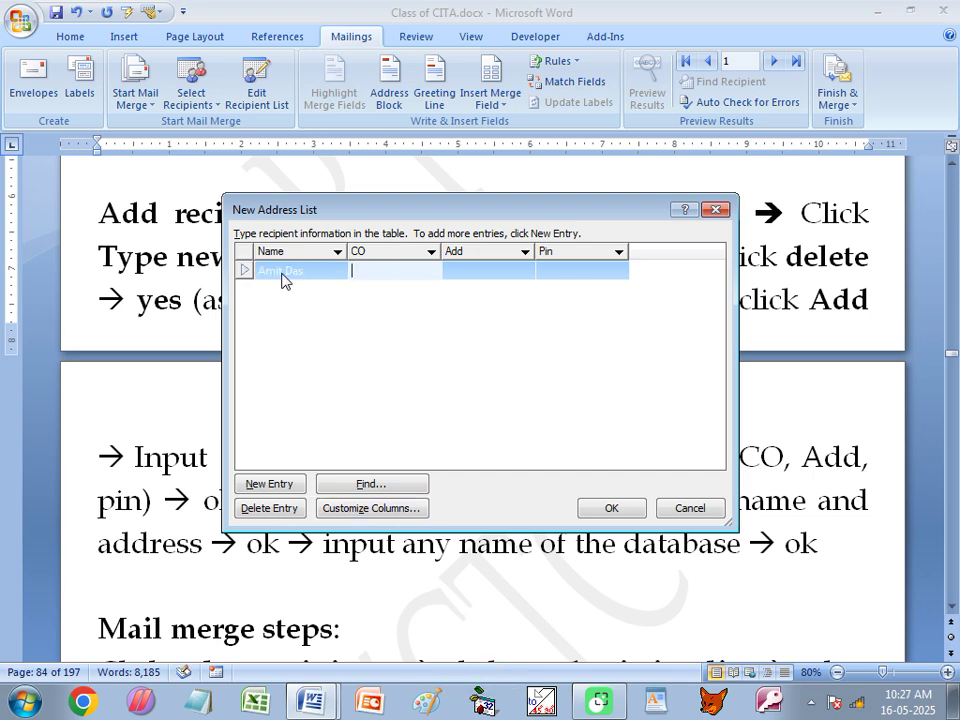
pyautogui.write('aaaaa')
pyautogui.press('Tab')
pyautogui.write('RRP')
pyautogui.press('Tab')
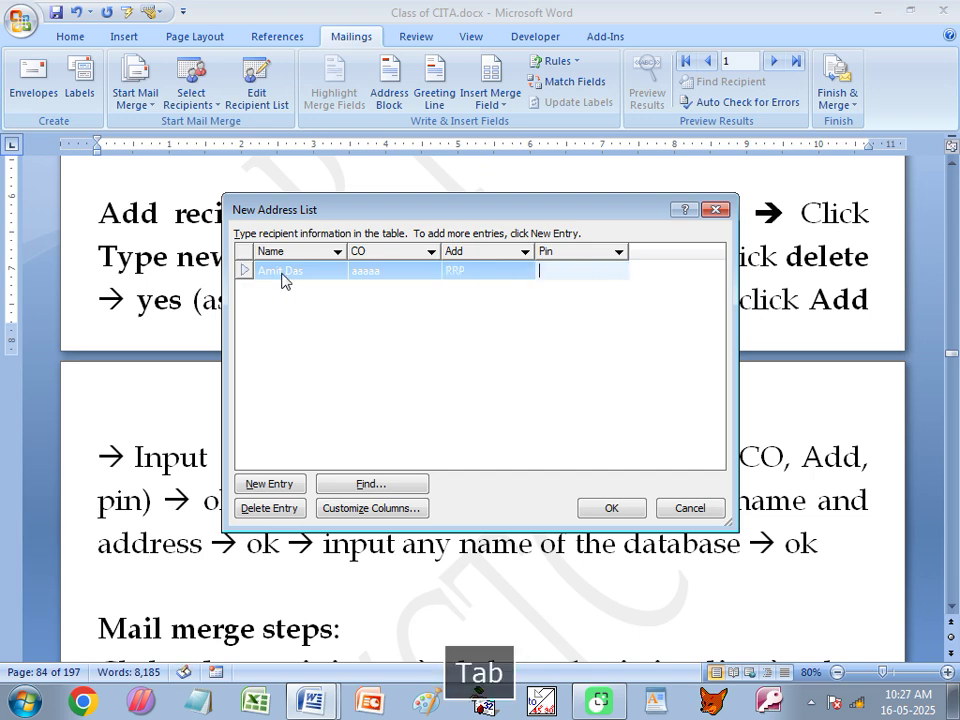
pyautogui.write('742154')
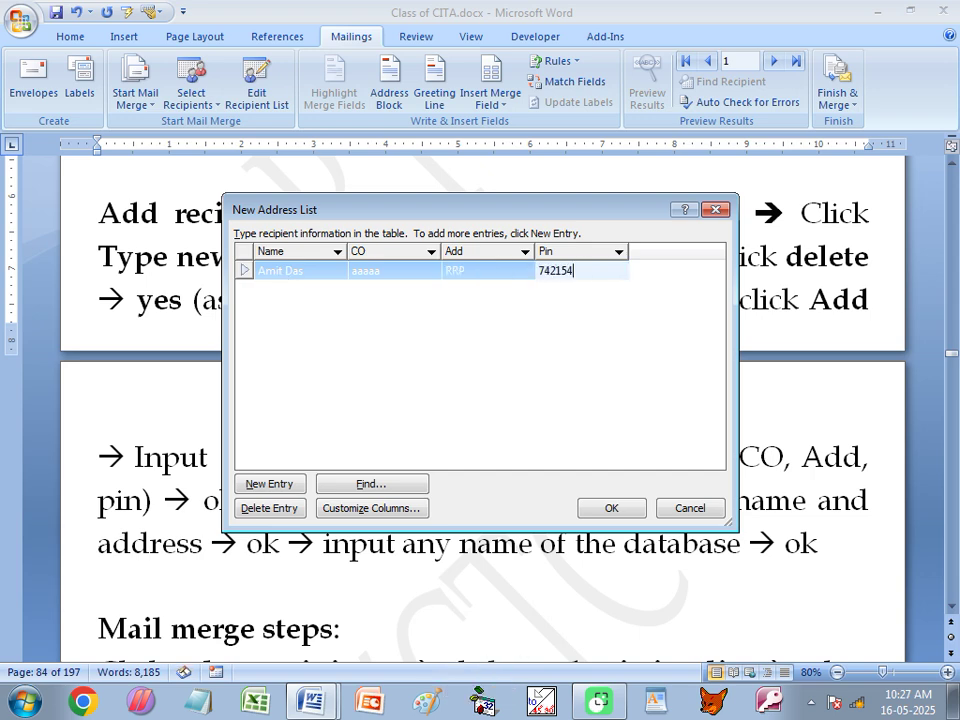
pyautogui.press('Tab')
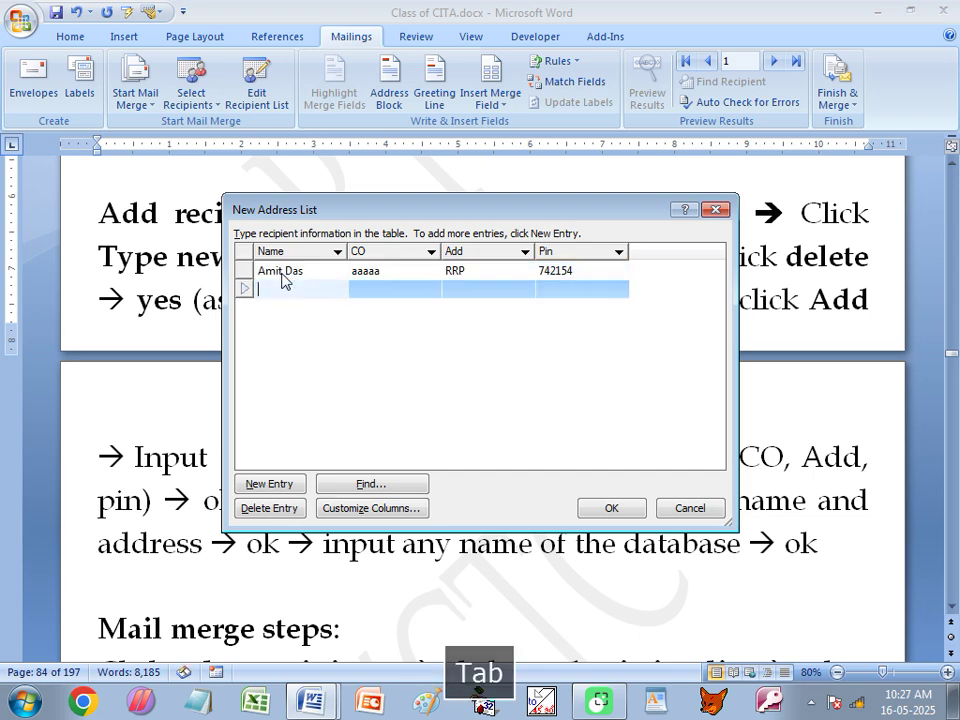
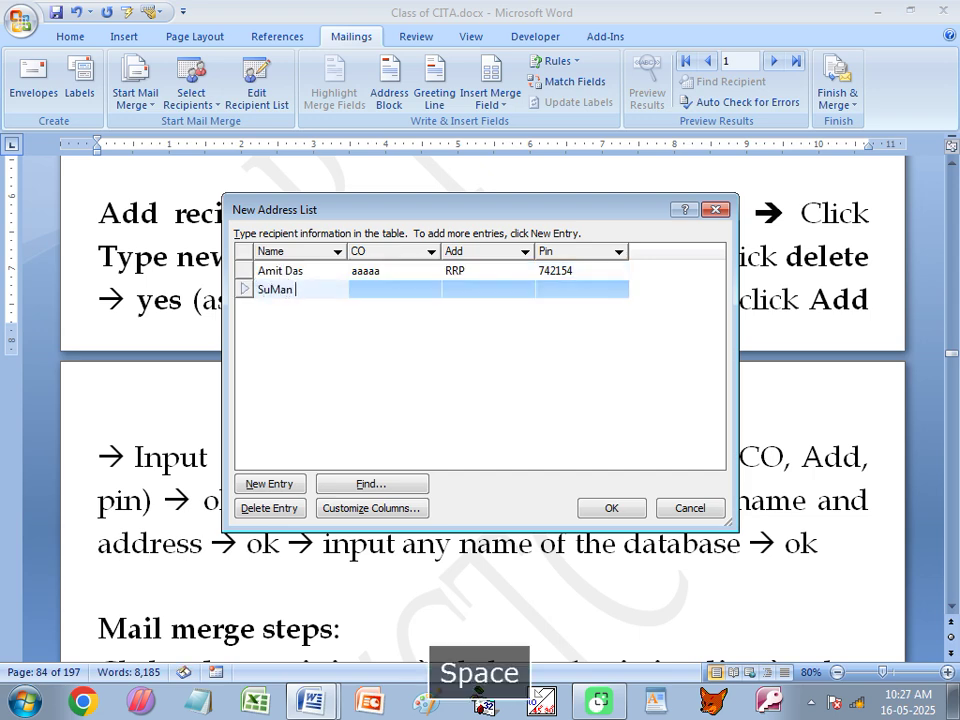
# Enter the second recipient with CO 'bbbb', Add and Pin, fixing the name's stray capital M.
pyautogui.press('Tab')
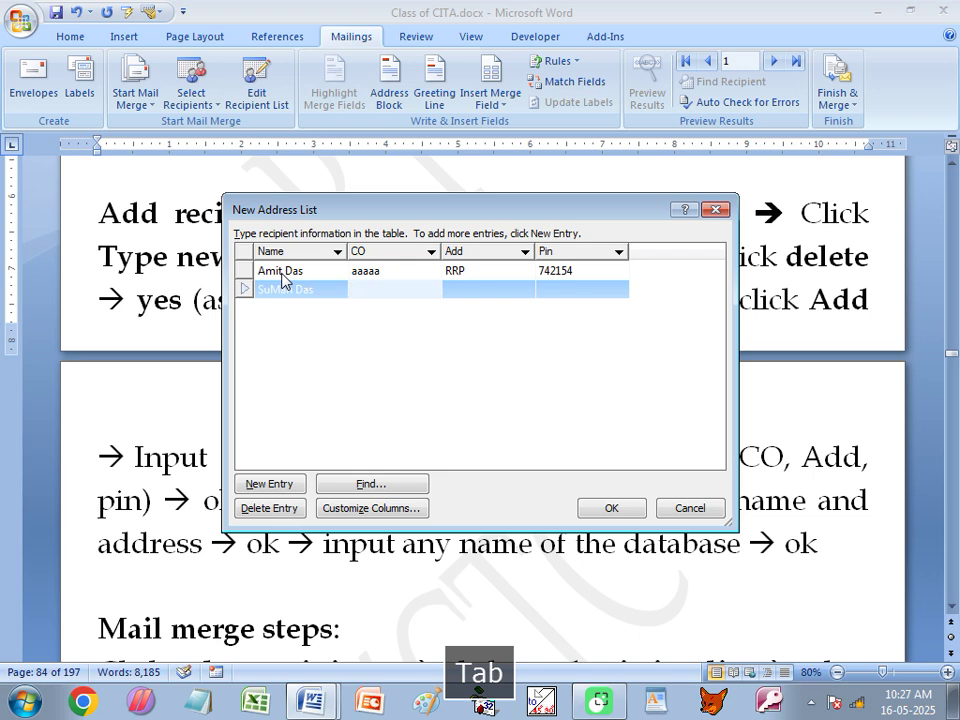
pyautogui.write('bbbb')
pyautogui.press('Tab')
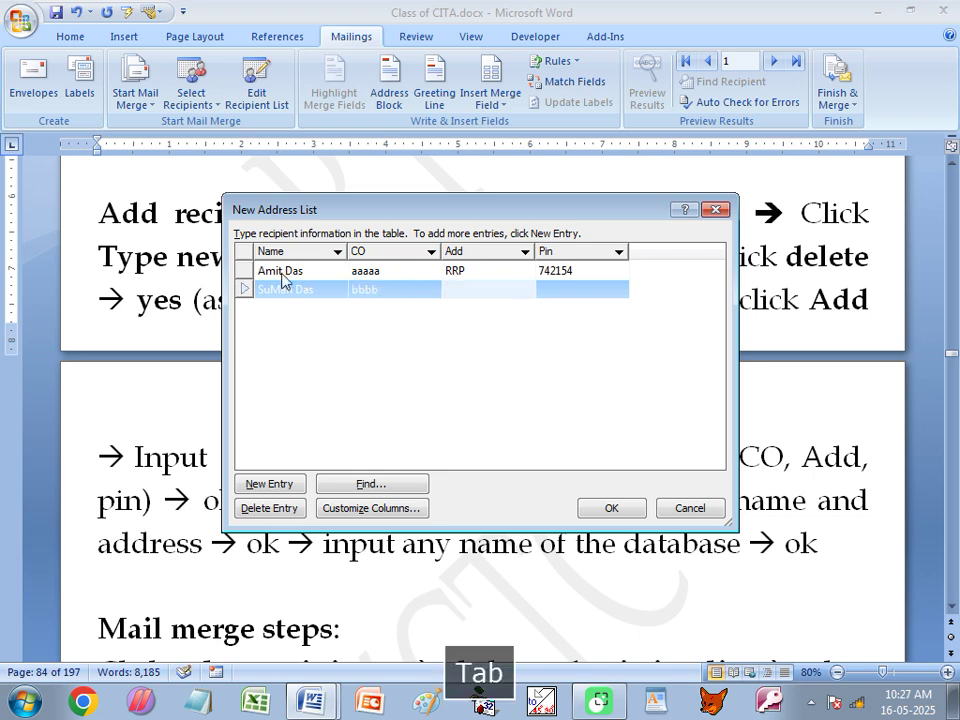
pyautogui.write('BBG')
pyautogui.press('Tab')
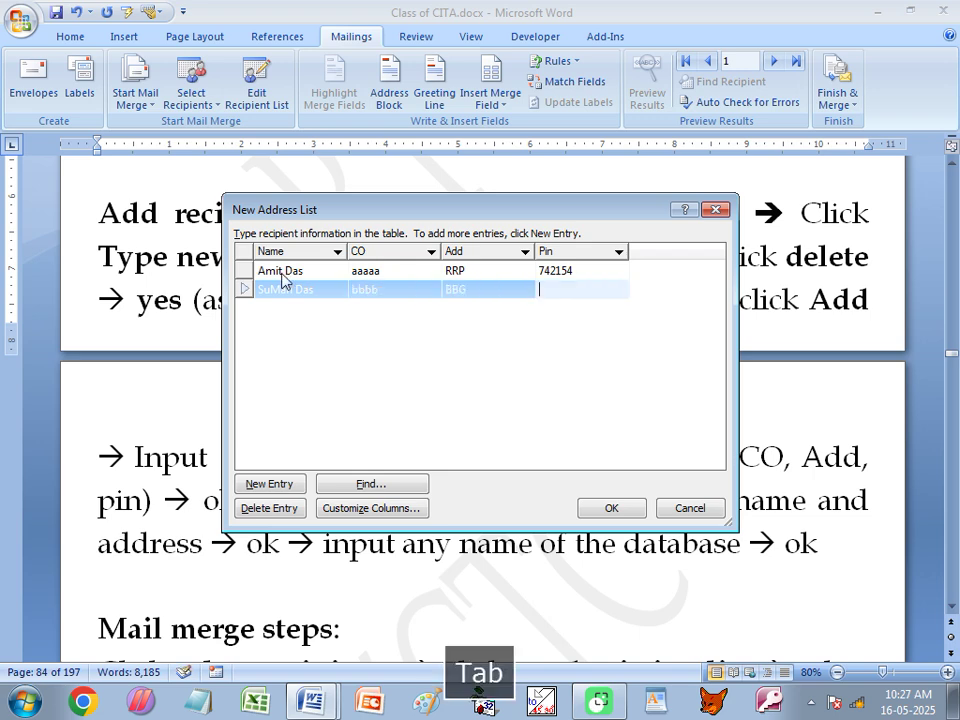
pyautogui.write('742135')
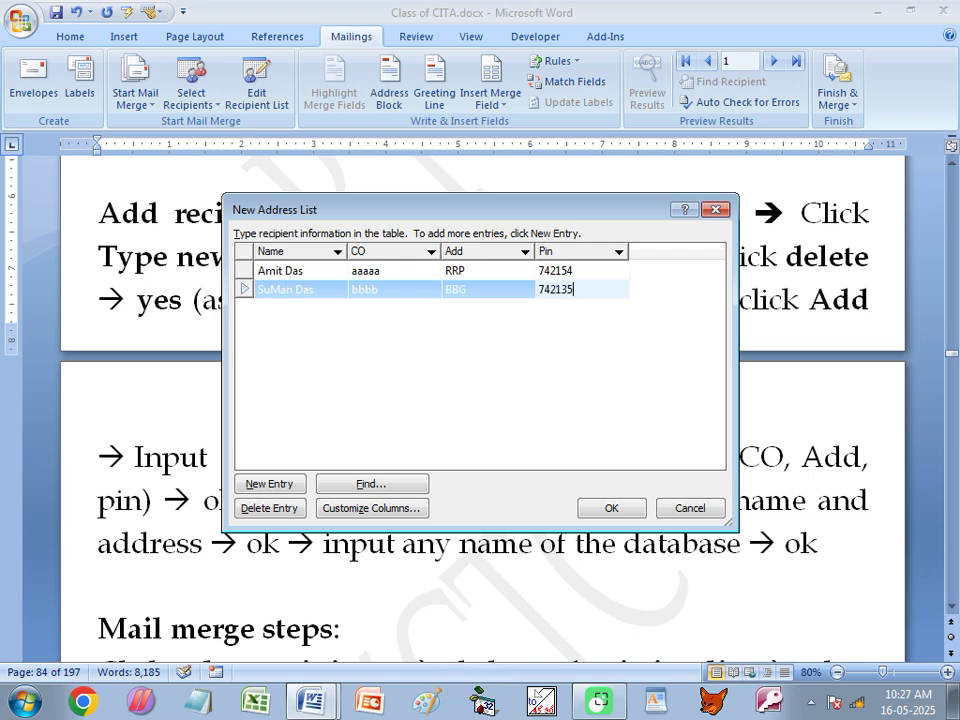
pyautogui.press('Tab')
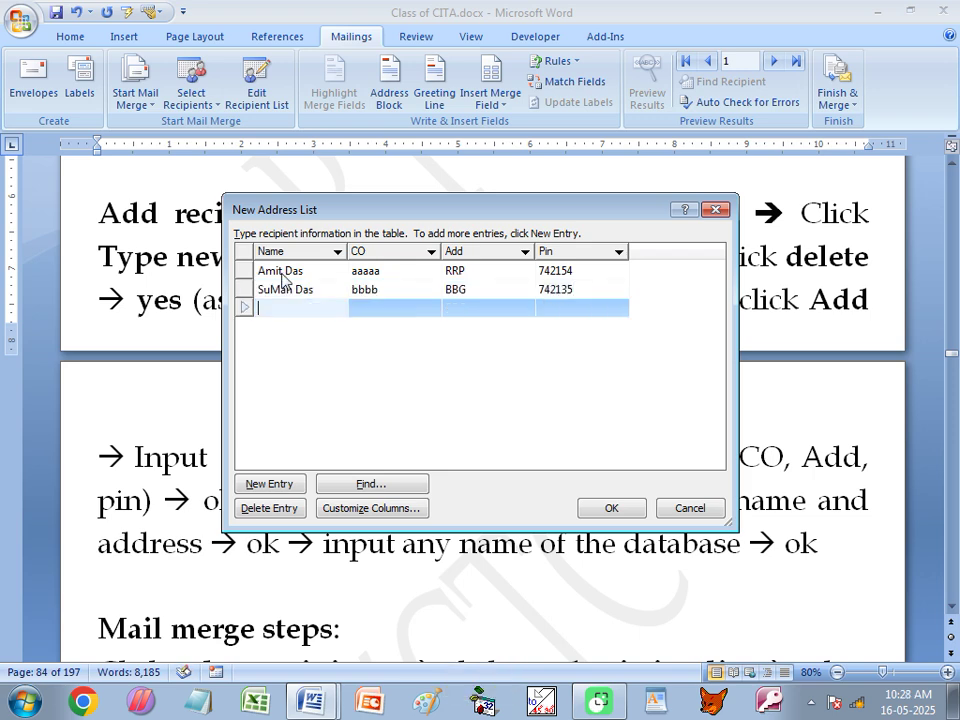
pyautogui.click(279, 290)
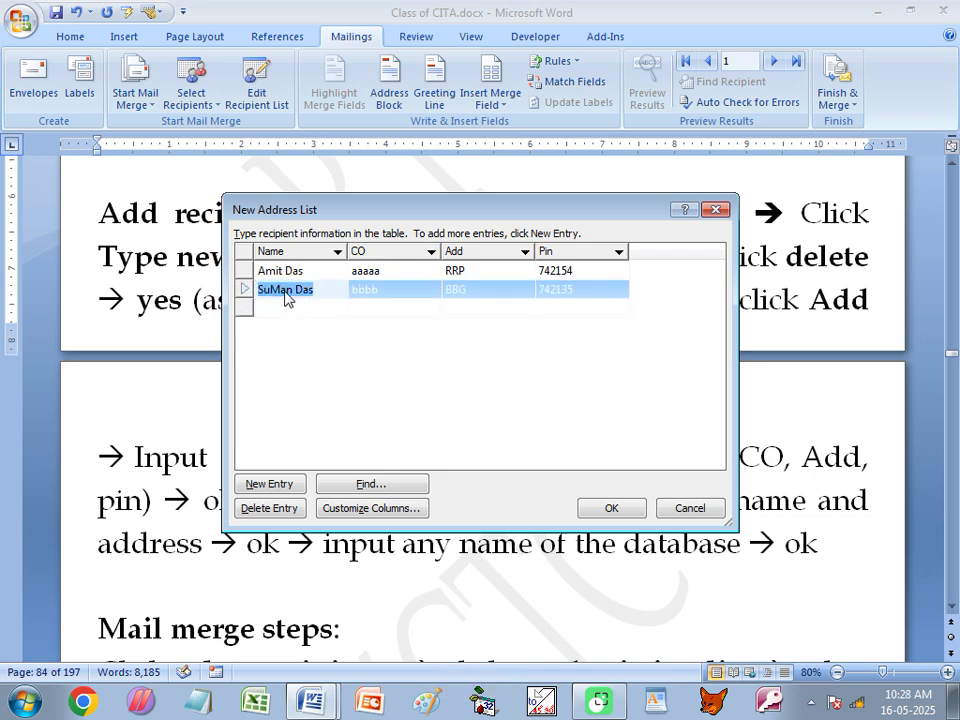
pyautogui.click(279, 291)
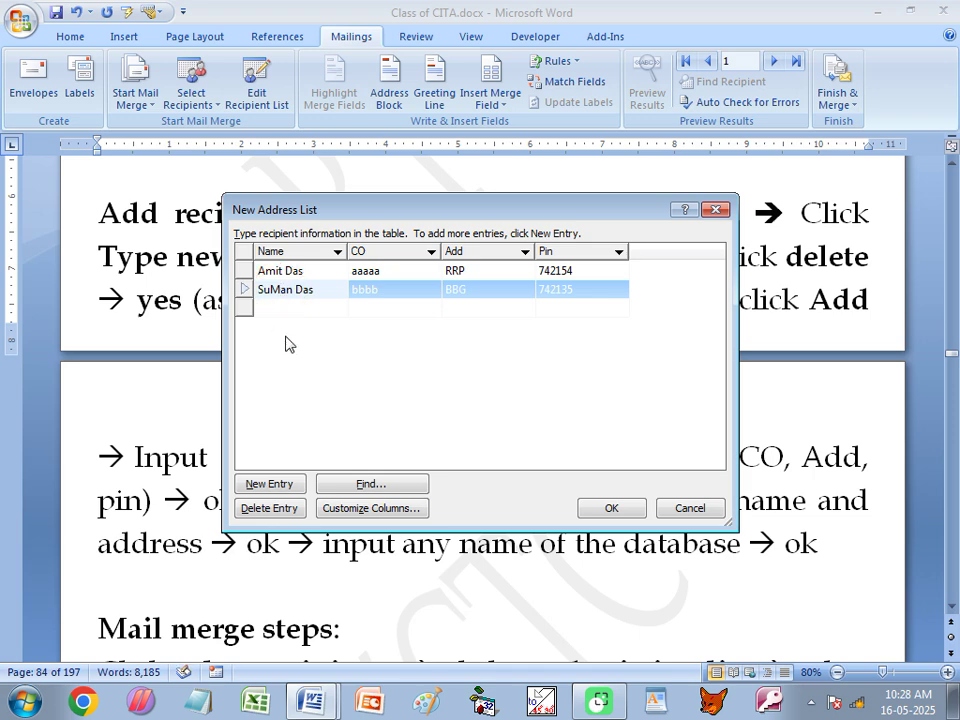
pyautogui.press('BackSpace')
pyautogui.write('m')
pyautogui.click(288, 309)
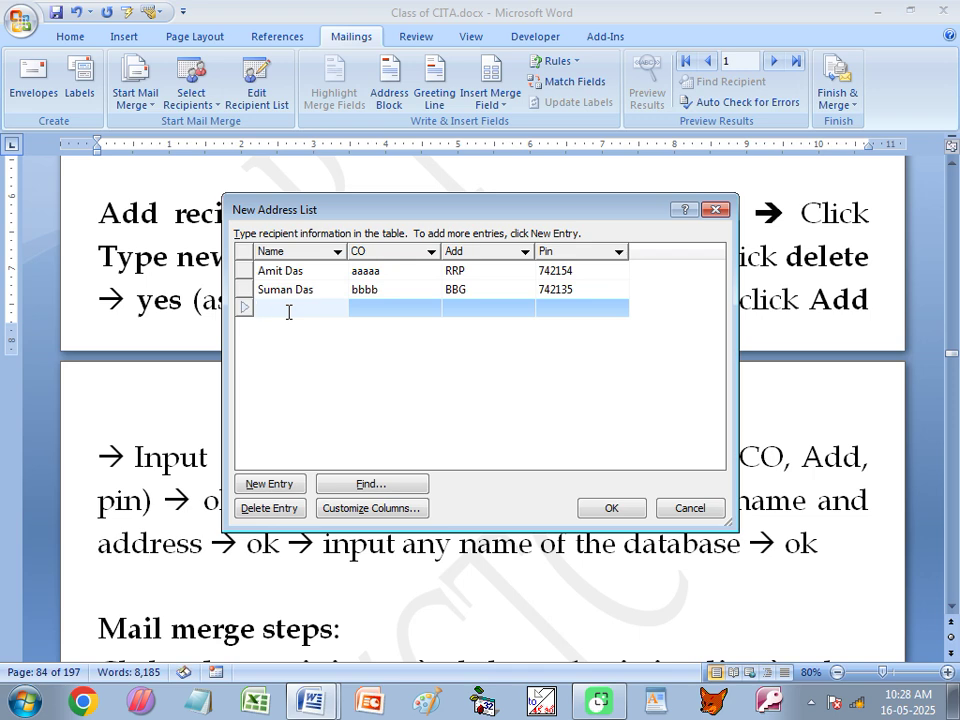
# Enter a recipient with CO 'cccc' plus its name, Add and Pin values.
pyautogui.press('Tab')
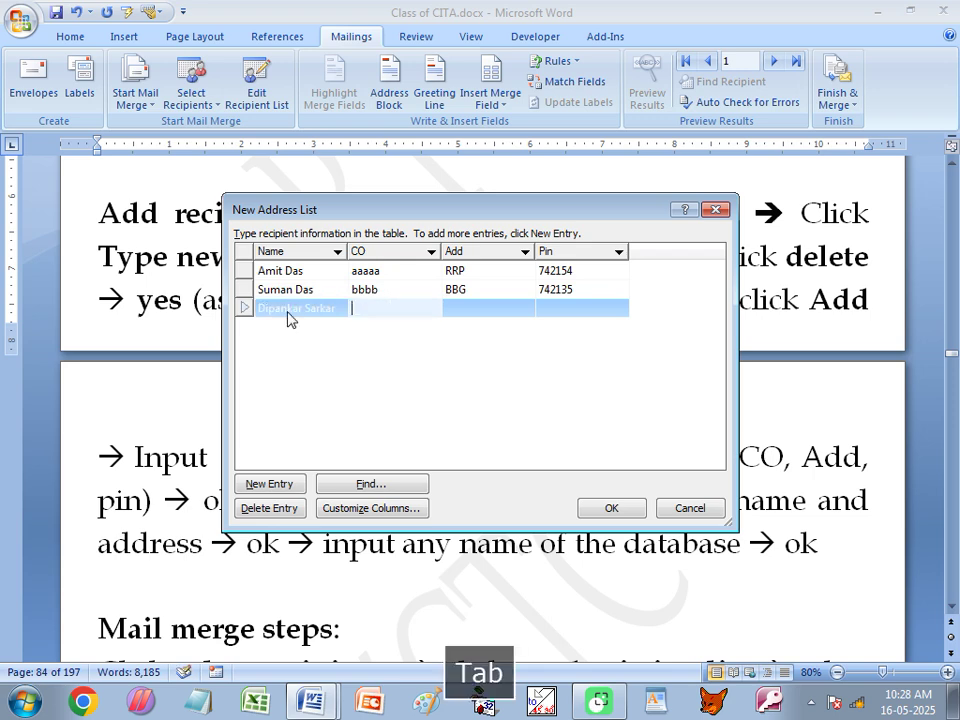
pyautogui.write('cccc')
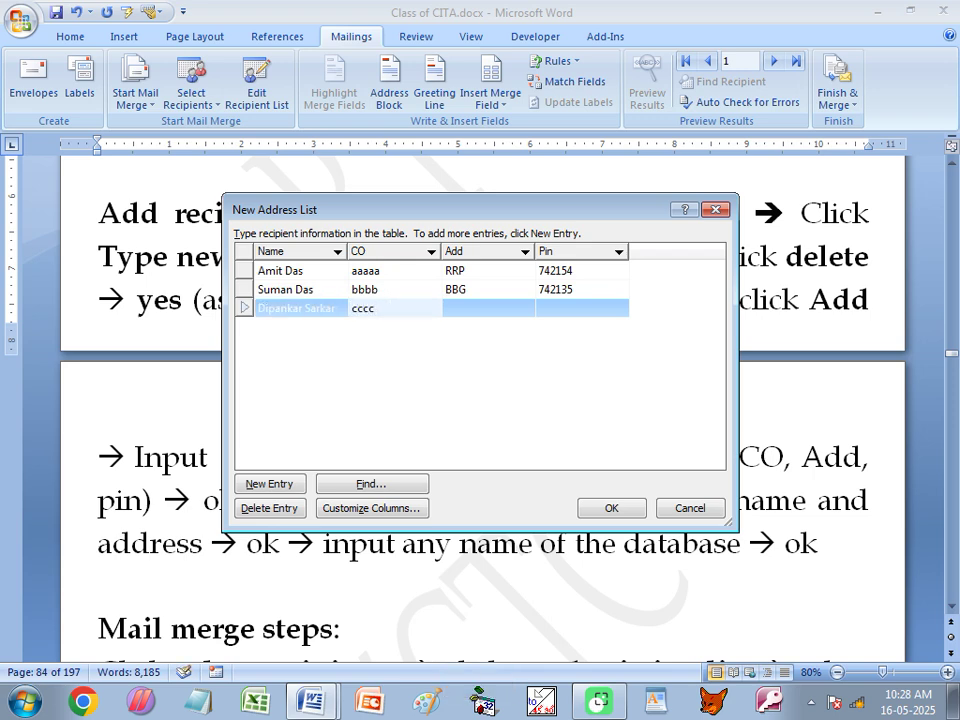
pyautogui.press('Tab')
pyautogui.write('RRp')
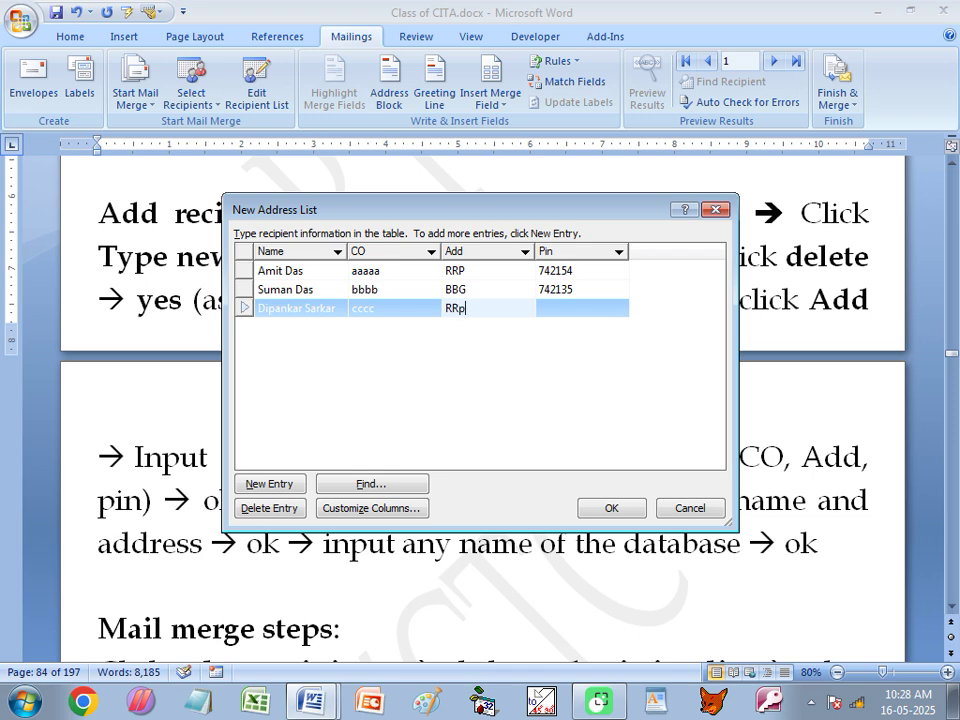
pyautogui.press('Tab')
pyautogui.write('742154')
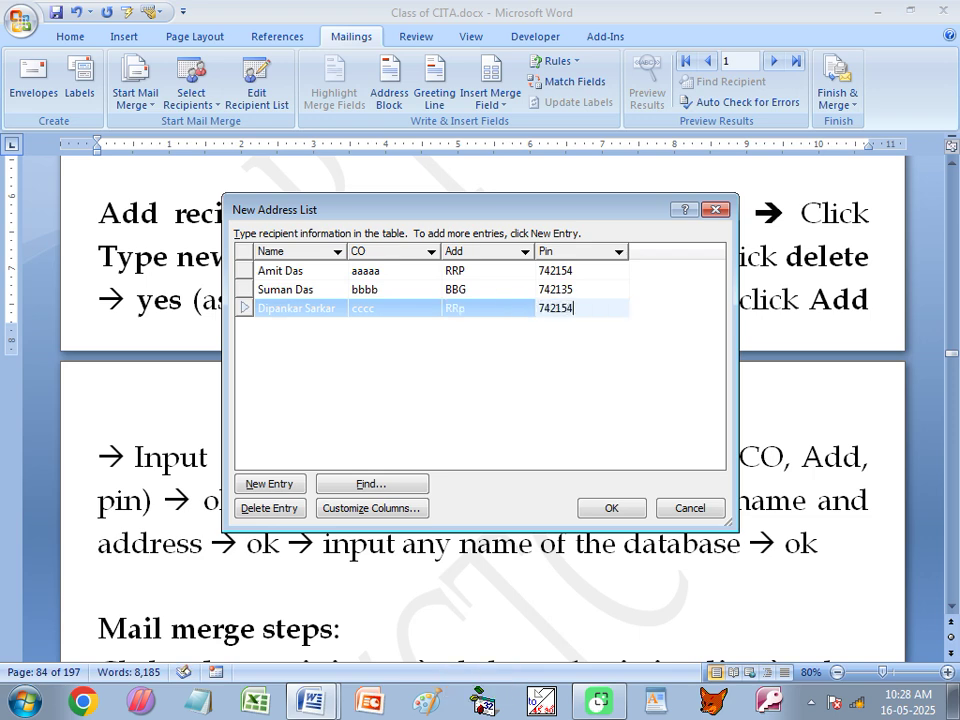
pyautogui.press('Tab')
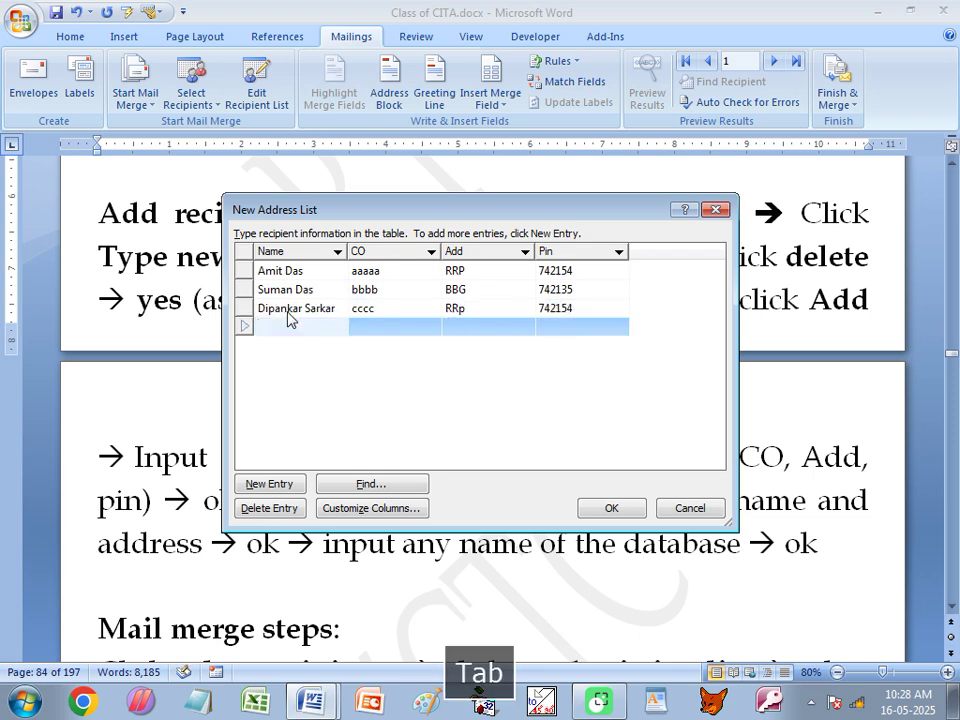
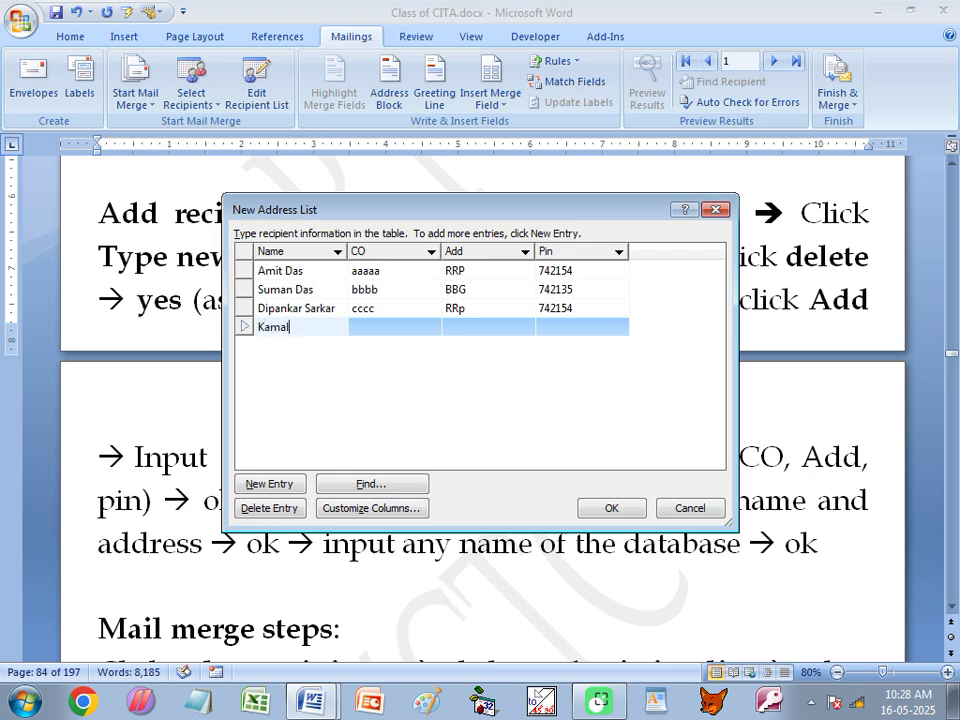
# Enter a recipient with CO 'dddd' plus its name, Add and Pin values.
pyautogui.press('Tab')
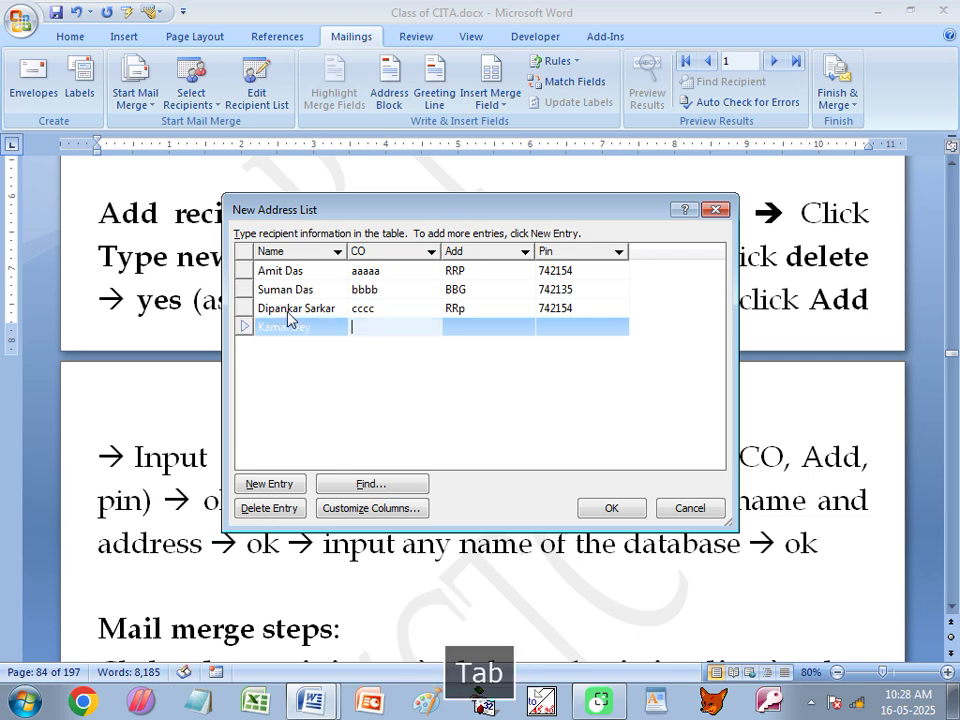
pyautogui.write('dddd')
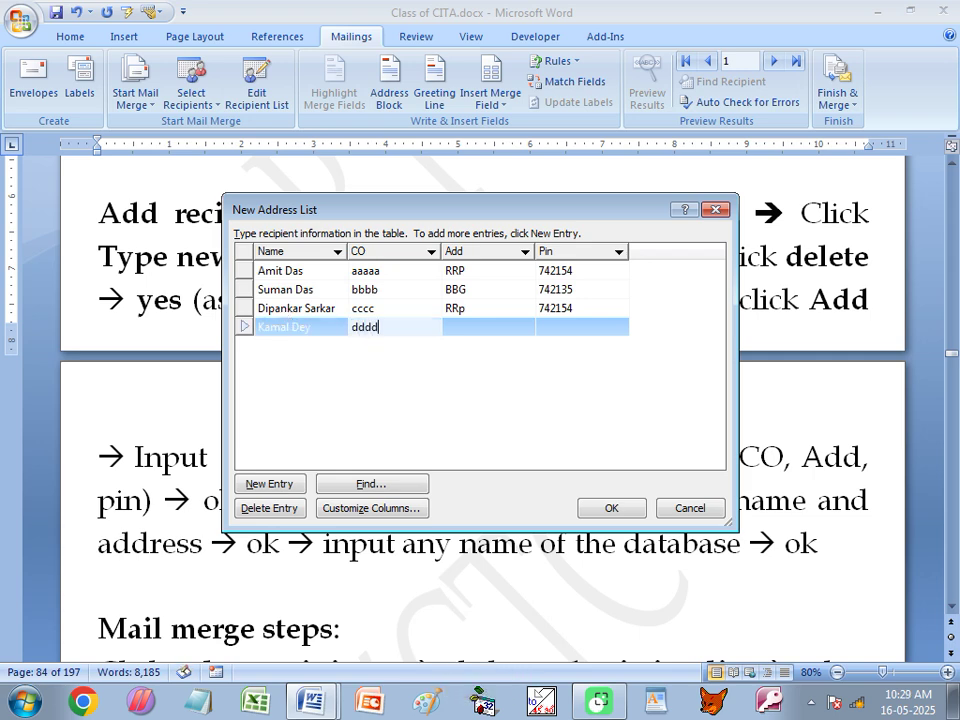
pyautogui.press('Tab')
pyautogui.write('PKPARA')
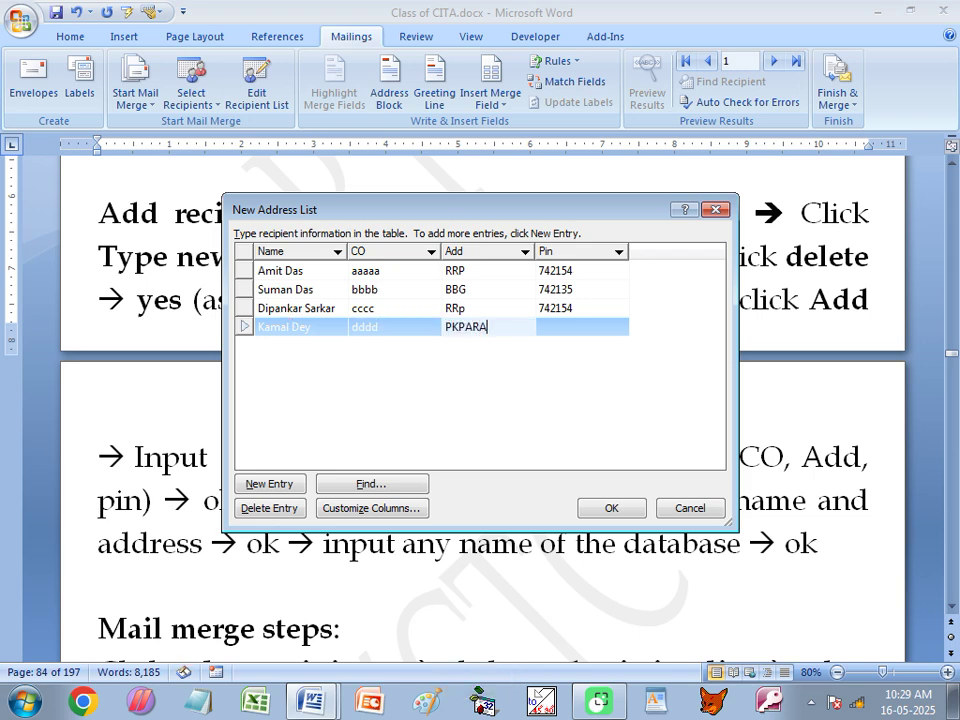
pyautogui.press('Tab')
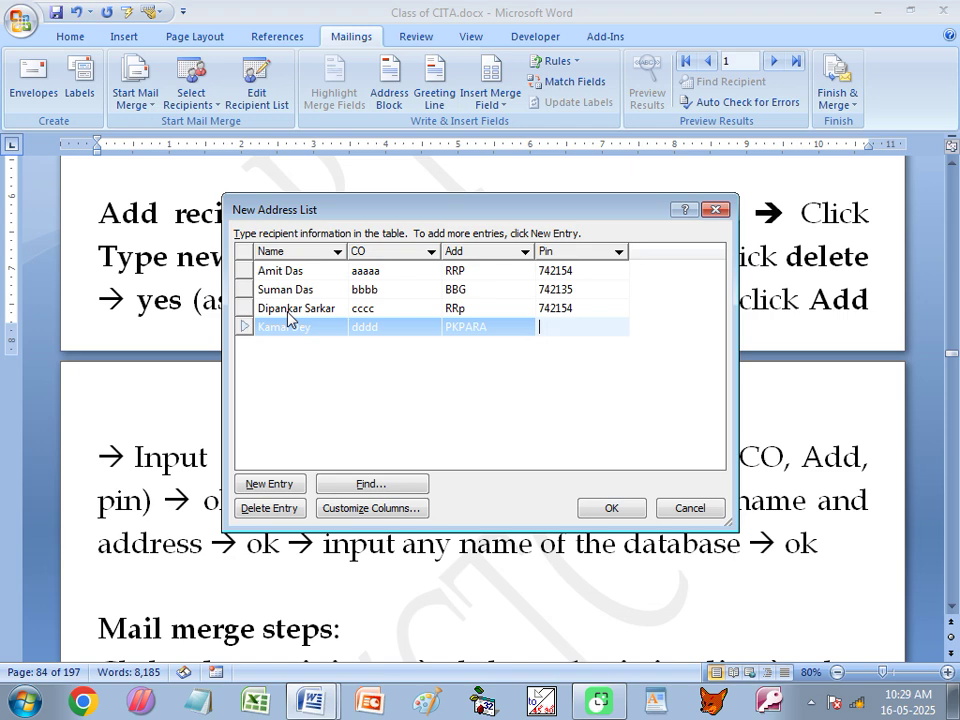
pyautogui.write('742158')
pyautogui.press('Tab')
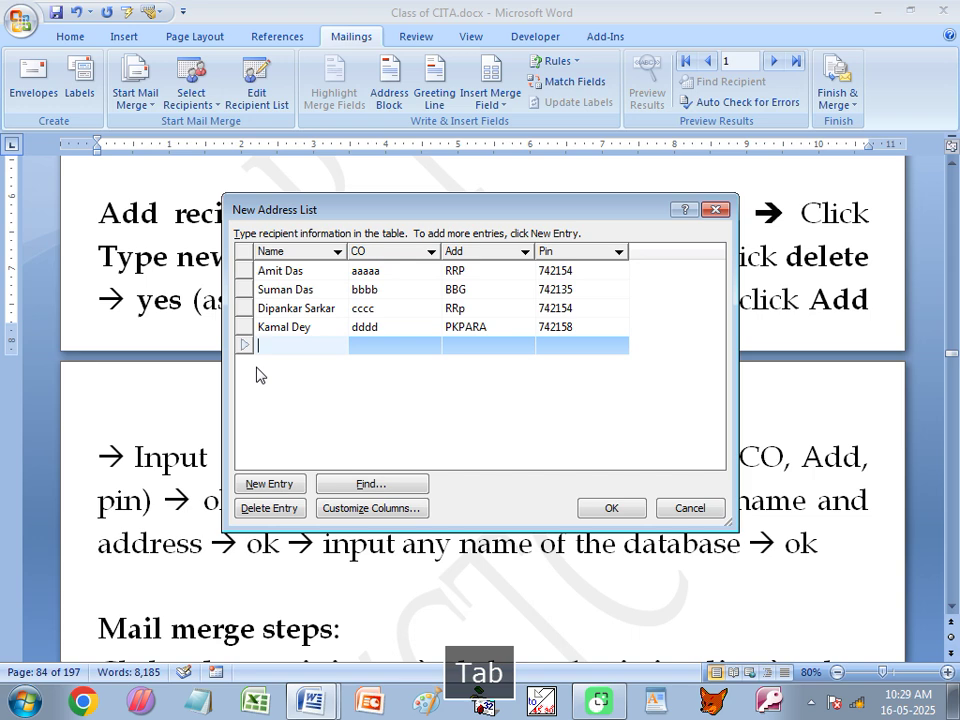
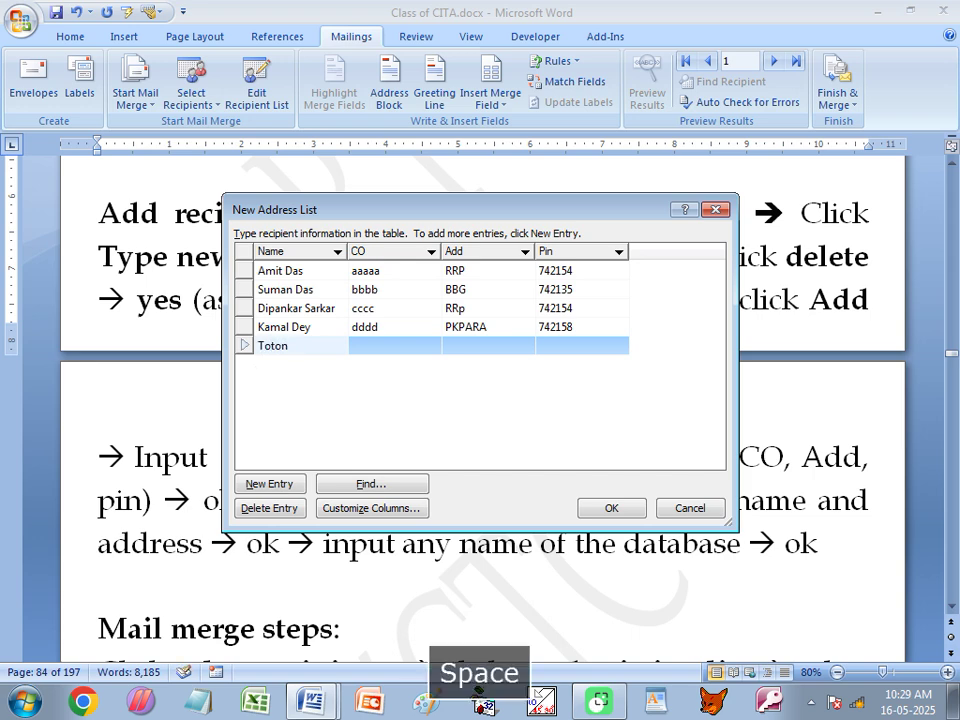
# Enter a recipient with CO 'eeeee' plus its name, Add and Pin values.
pyautogui.press('Tab')
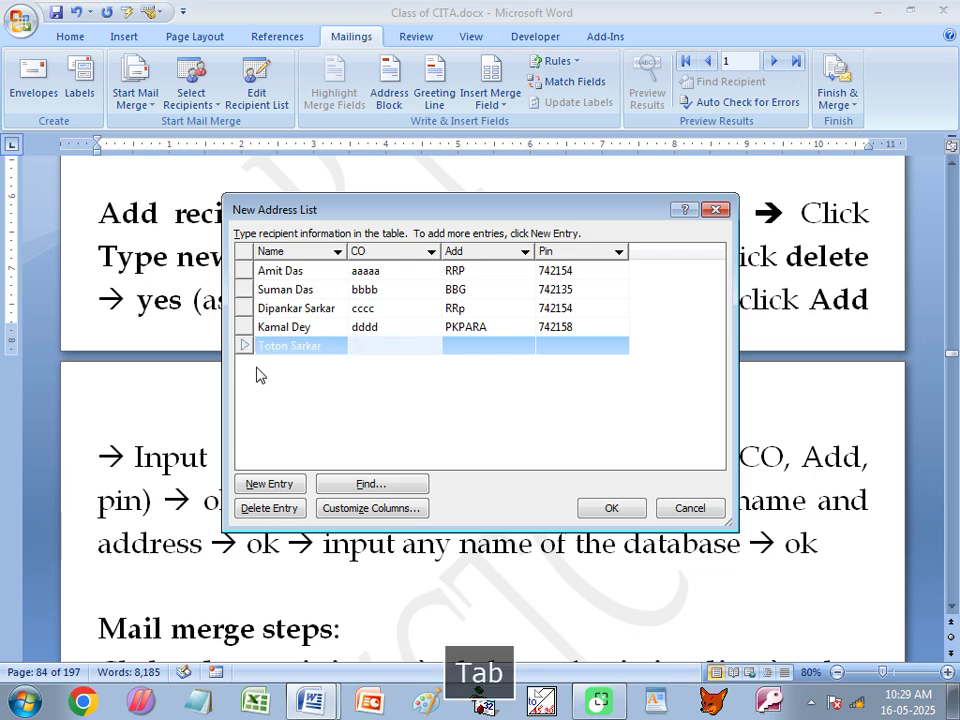
pyautogui.write('eeeee')
pyautogui.press('Tab')
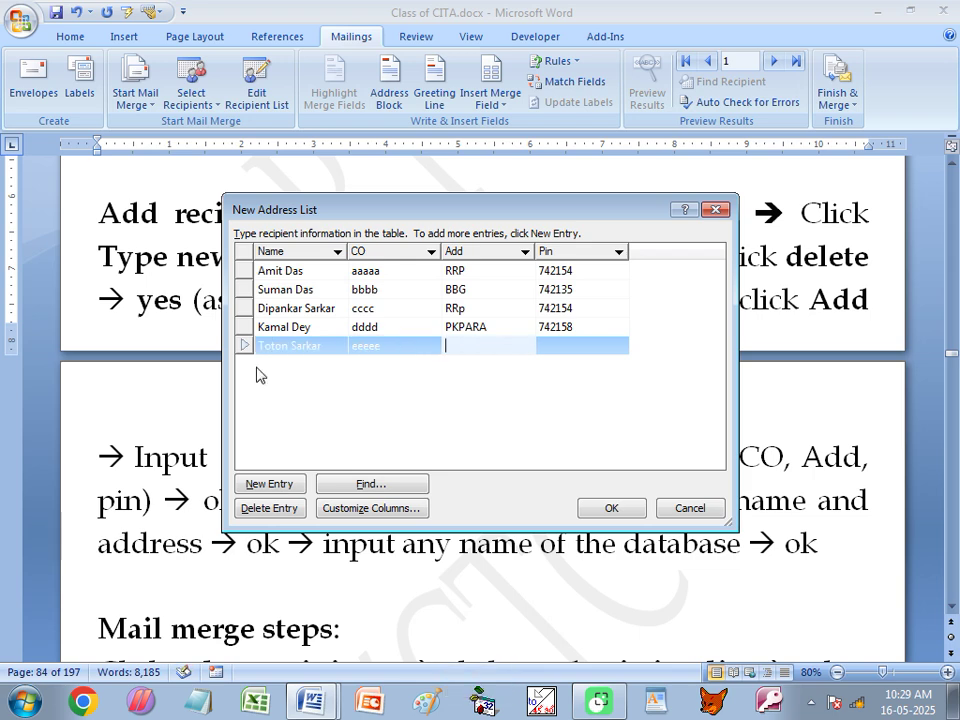
pyautogui.write('LGL')
pyautogui.press('Tab')
pyautogui.write('745121')
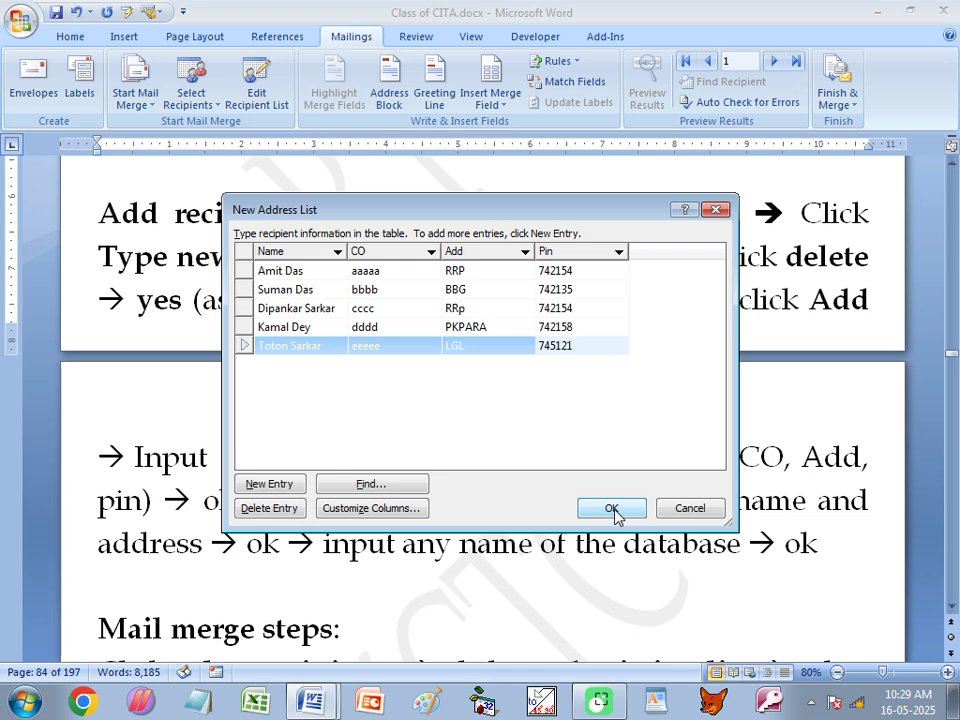
# Close the New Address List and save the recipient list as RYCTC7.
pyautogui.click(612, 509)
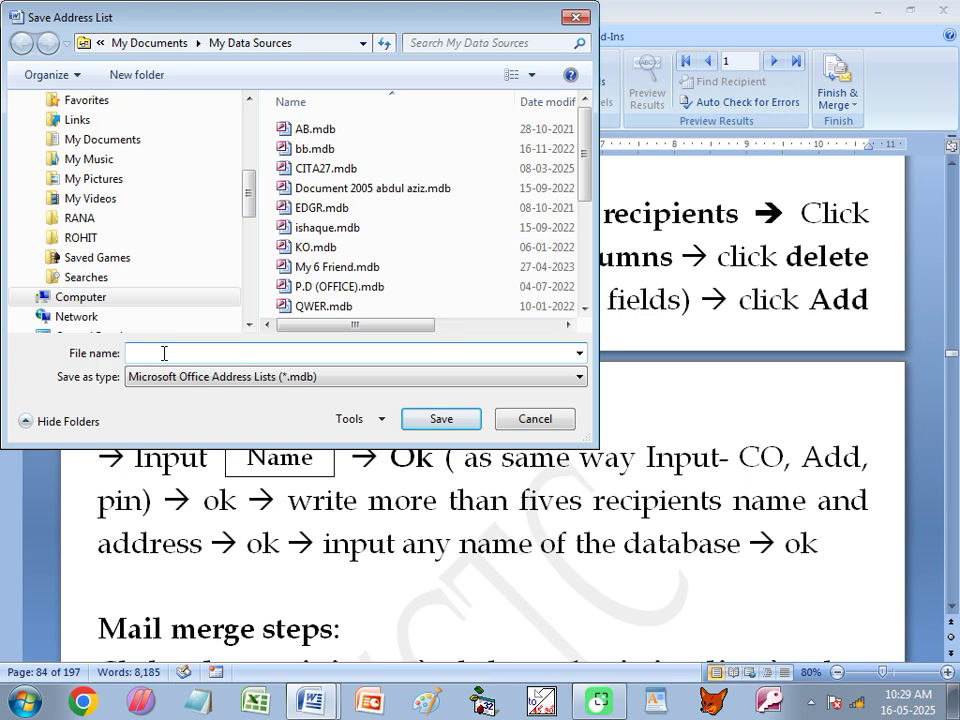
pyautogui.write('RYCTC')
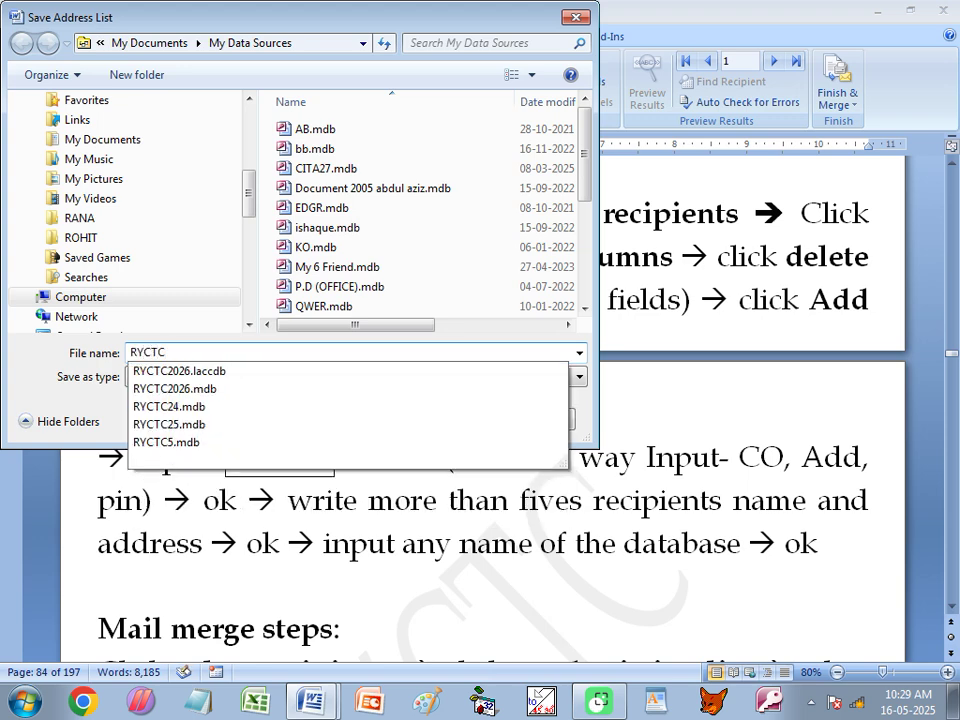
pyautogui.write('7')
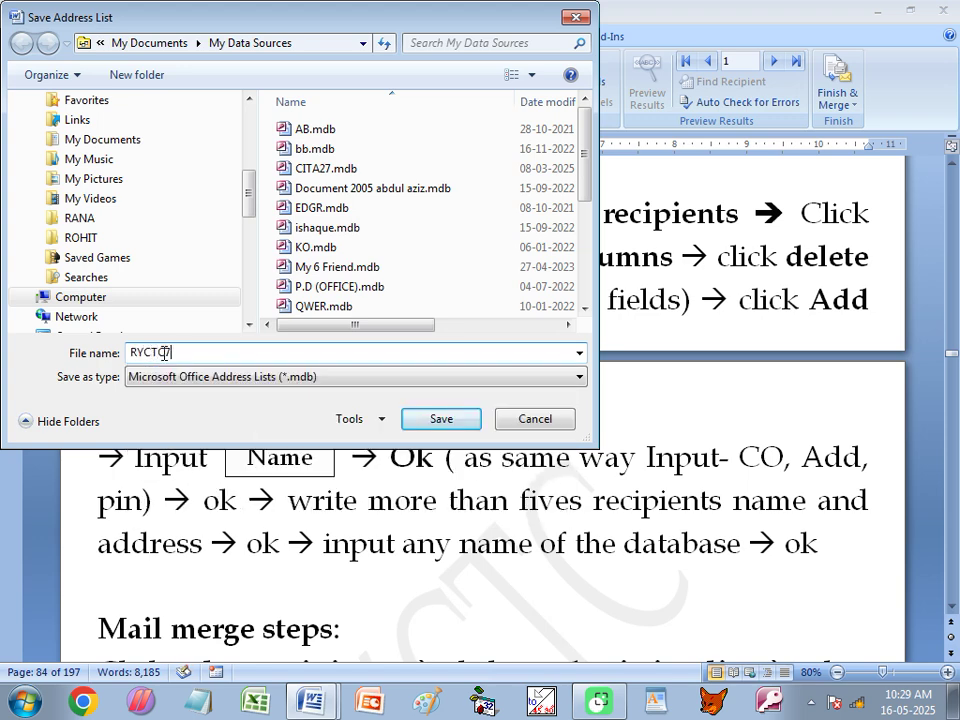
pyautogui.click(443, 420)
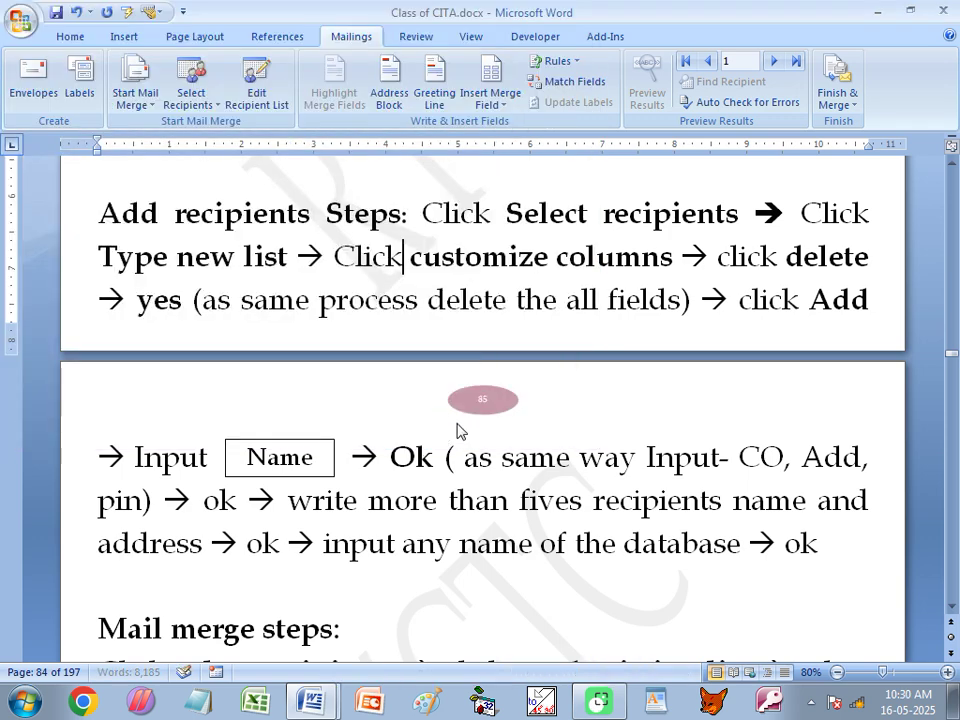
# Review the add recipients and Mail merge steps text in the Class of CITA notes.
pyautogui.moveTo(105, 210); pyautogui.dragTo(785, 545)
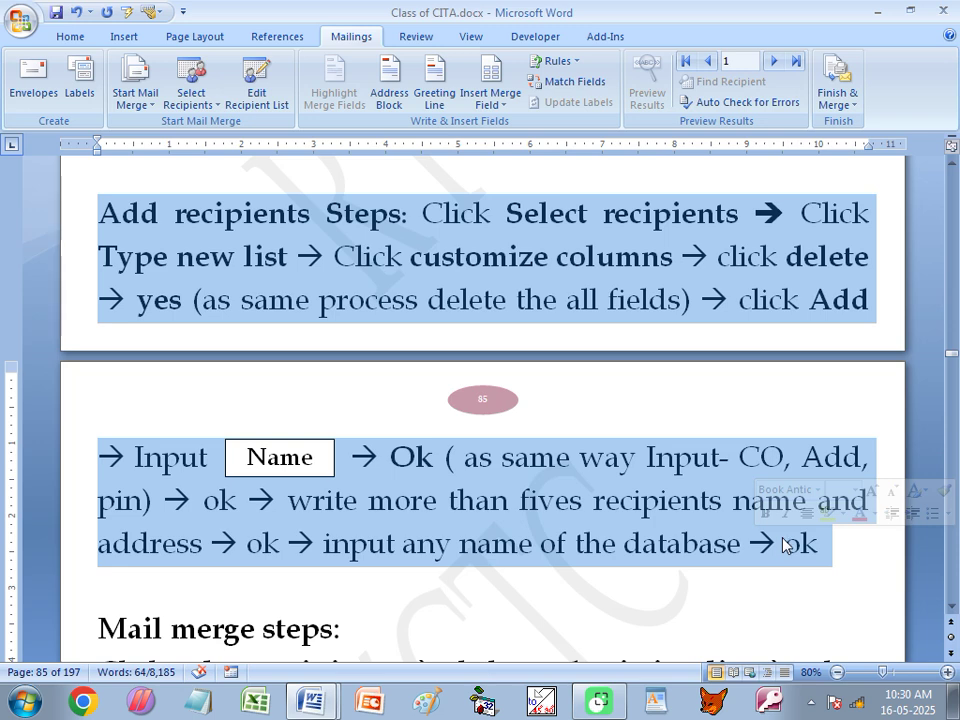
pyautogui.scroll(-5, 583, 469)
pyautogui.click(188, 416)
pyautogui.moveTo(98, 373); pyautogui.dragTo(356, 377)
pyautogui.scroll(-2, 411, 337)
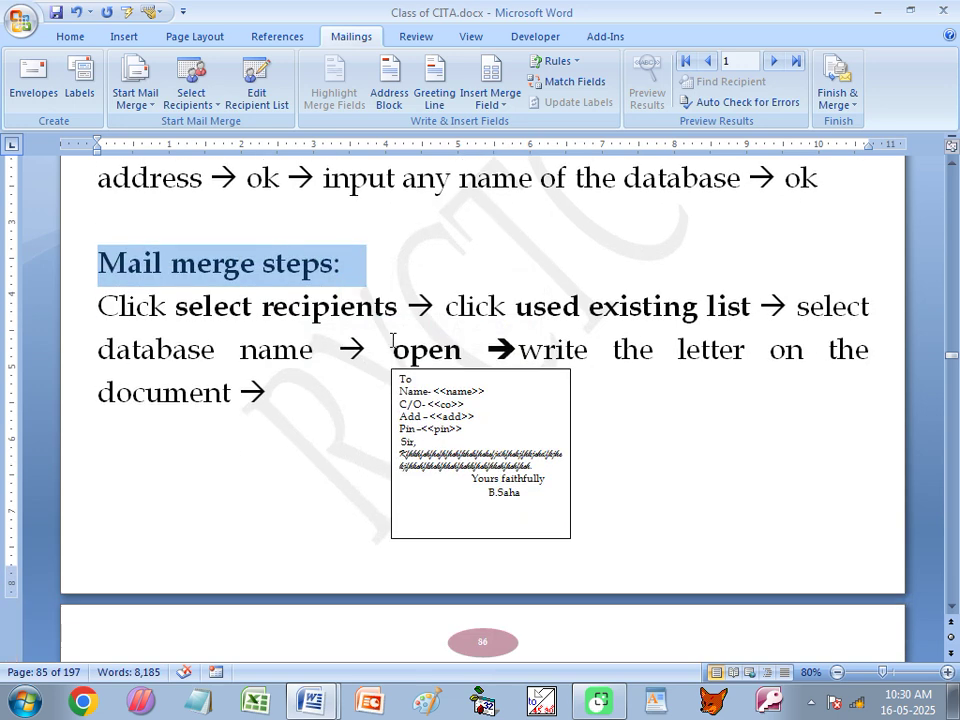
pyautogui.scroll(-1, 411, 337)
pyautogui.click(234, 284)
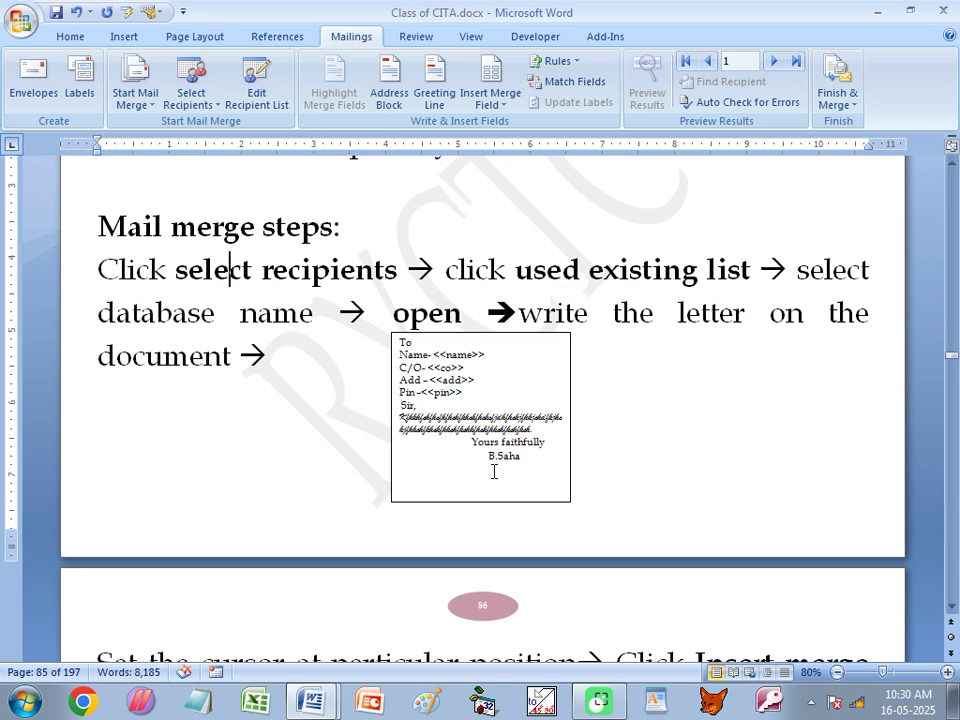
# Switch to the blank Document1 and type the 'To' and 'Name -' lines.
pyautogui.click(311, 700)
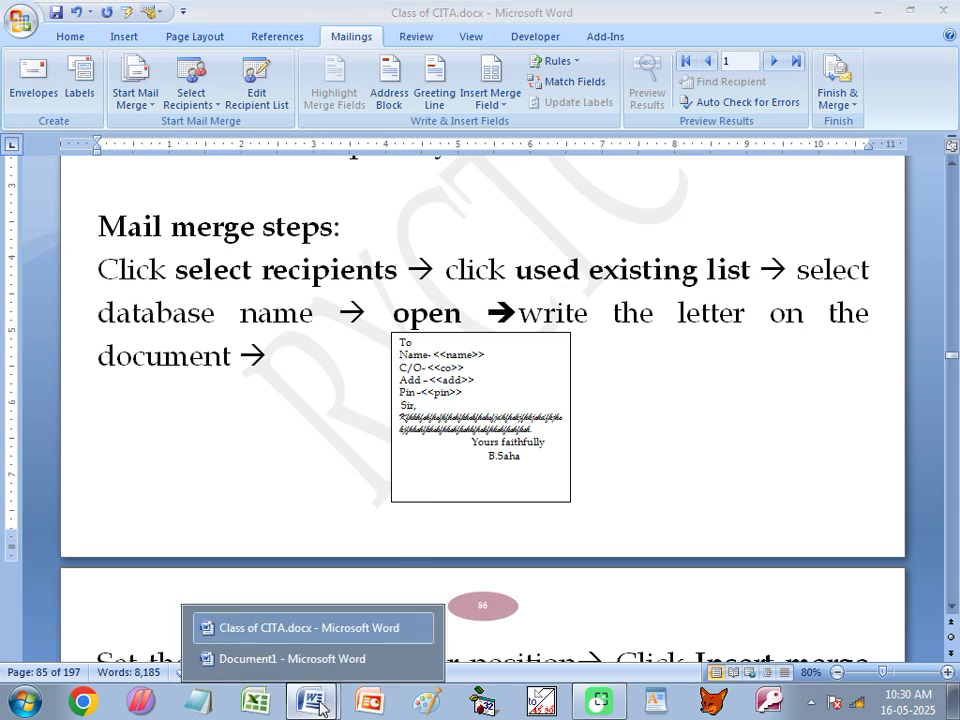
pyautogui.click(301, 671)
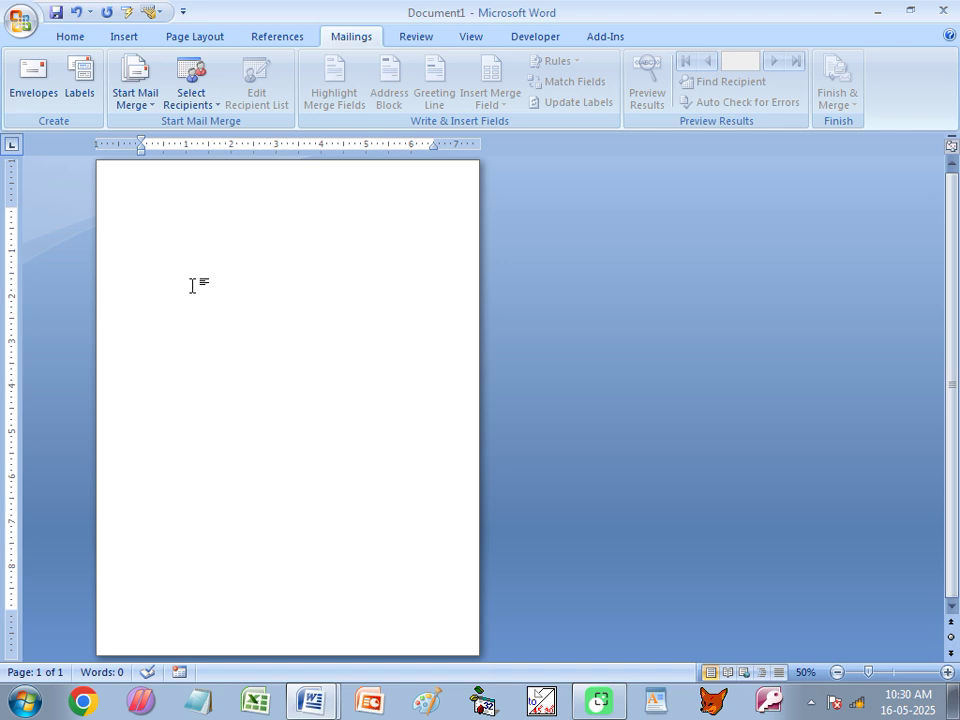
pyautogui.scroll(5, 212, 293)
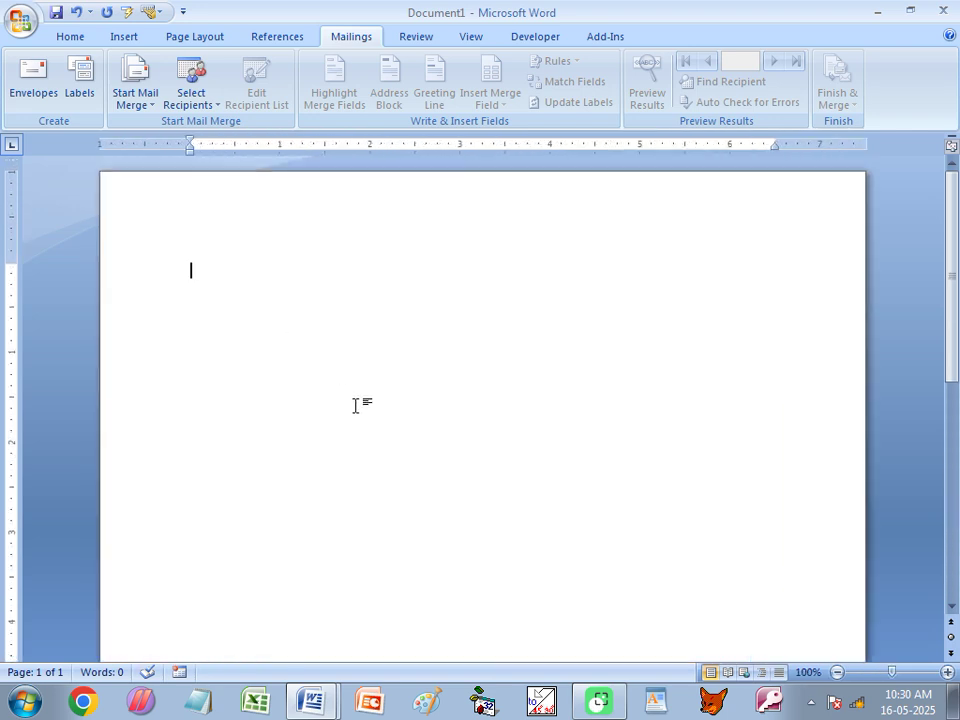
pyautogui.write('to')
pyautogui.press('Return')
pyautogui.write('Name -')
pyautogui.press('Return')
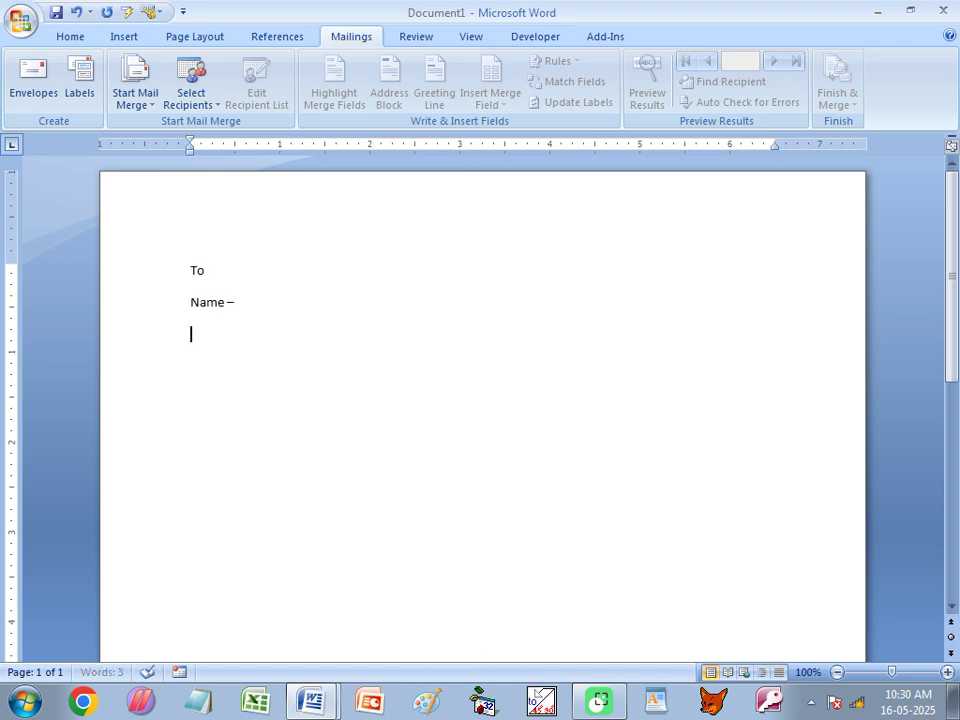
# Add the 'C/ O -', 'Add -' and 'Pin-' lines, the 'Sir/ Madam,' greeting, and an indent.
pyautogui.write('C/')
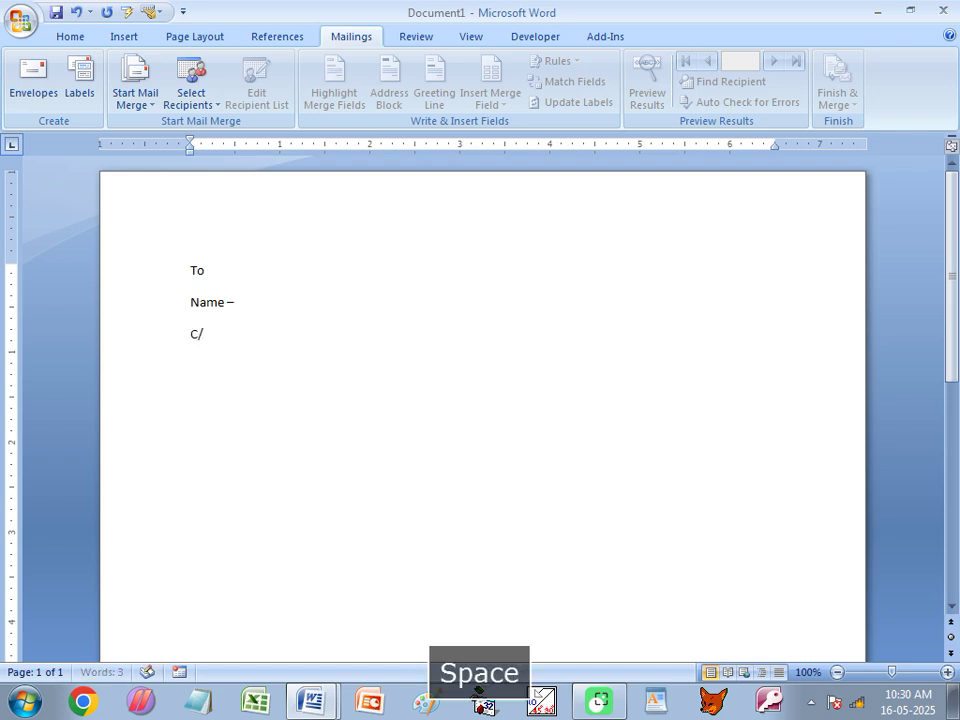
pyautogui.write(' O -')
pyautogui.press('Return')
pyautogui.write('Add')
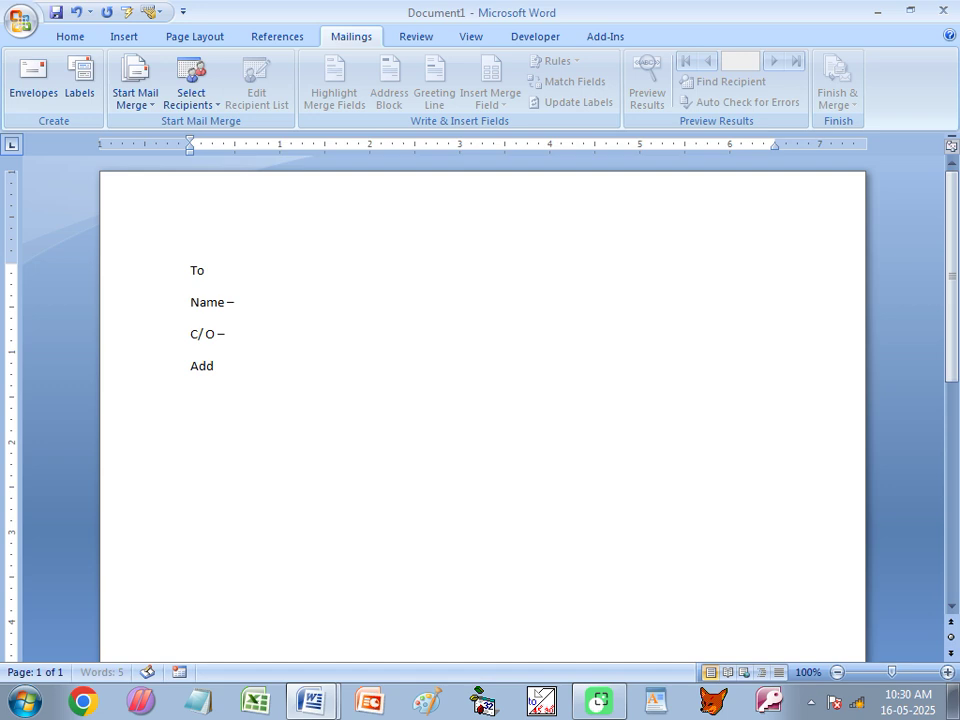
pyautogui.write(' -')
pyautogui.press('Return')
pyautogui.write('Pin-')
pyautogui.press('Return')
pyautogui.press('Return')
pyautogui.write('Sir/')
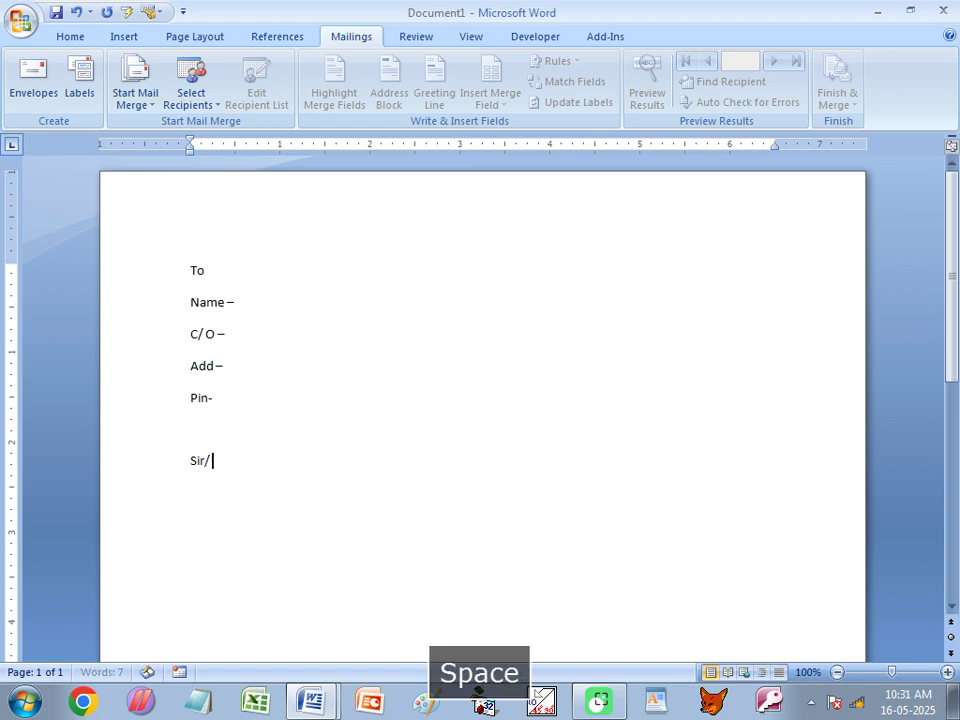
pyautogui.write(' Madam,')
pyautogui.press('Return')
pyautogui.press('Tab')
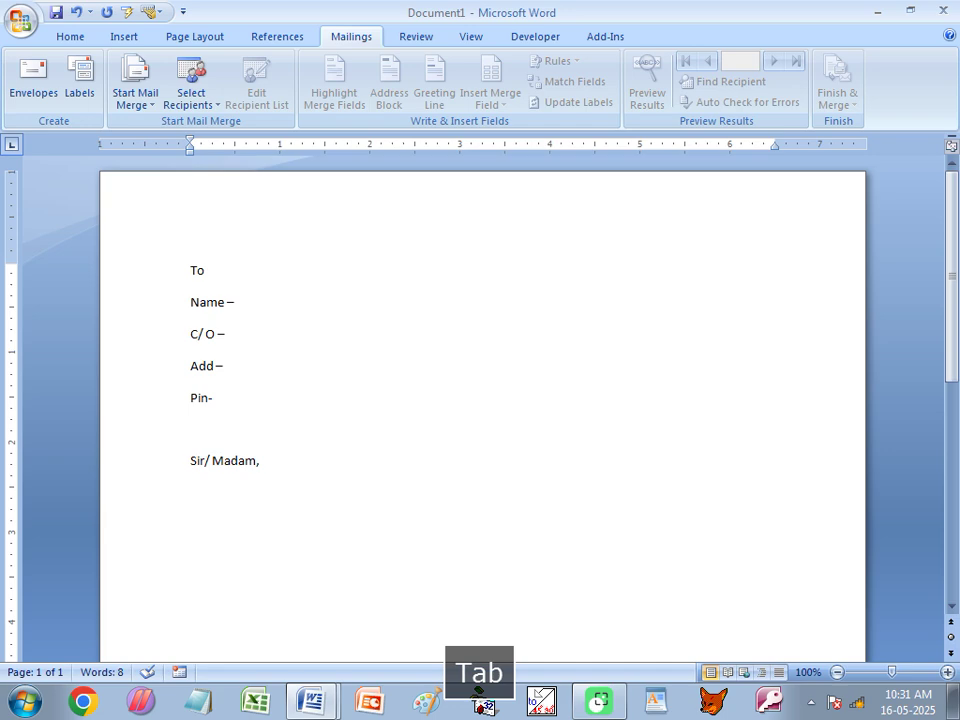
# Insert three sample paragraphs with =rand() and indent each one's first line with a Tab.
pyautogui.write('=rand()')
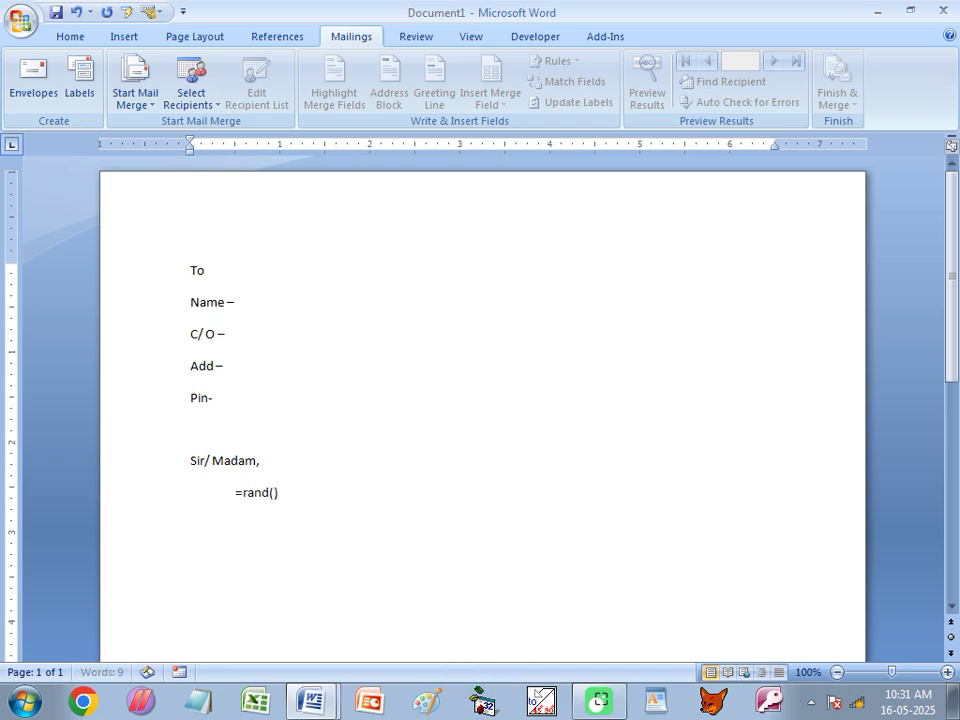
pyautogui.press('Return')
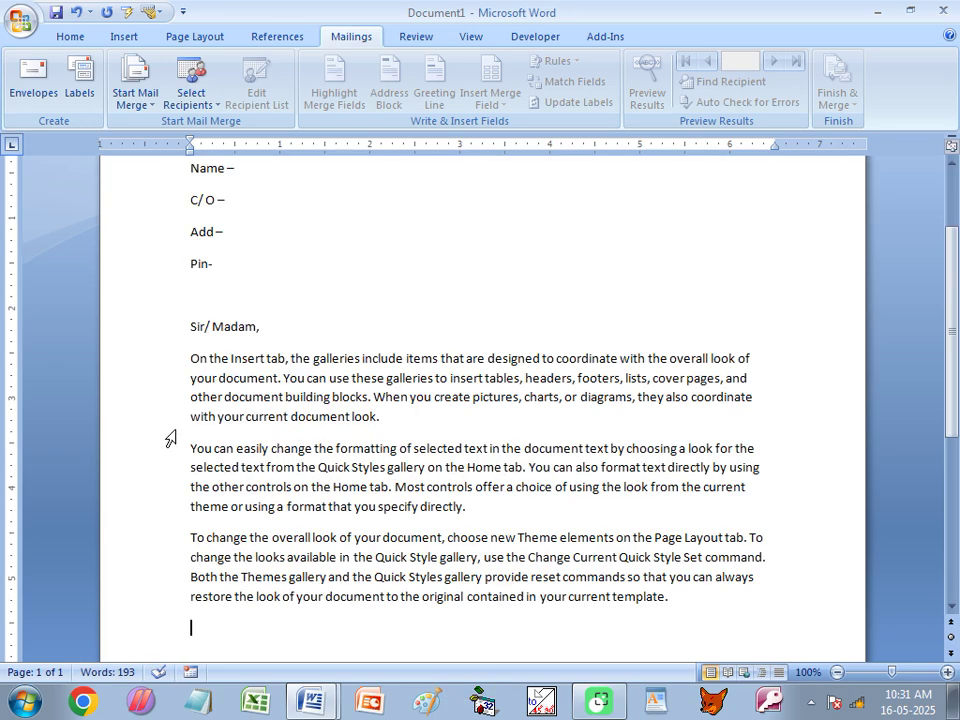
pyautogui.click(191, 358)
pyautogui.press('Tab')
pyautogui.click(191, 448)
pyautogui.press('Tab')
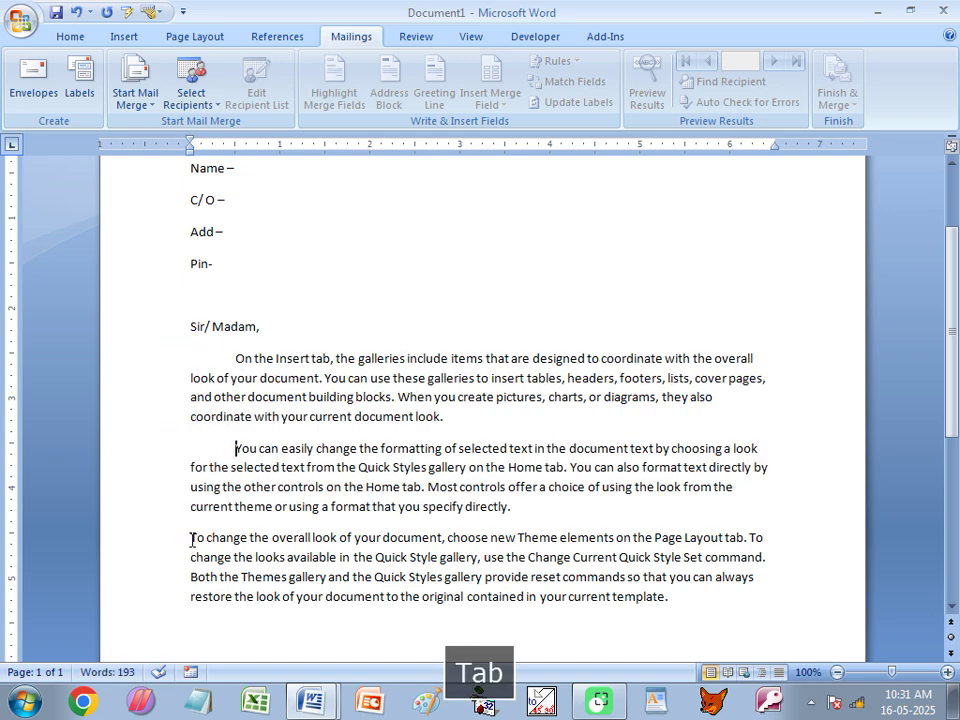
pyautogui.click(192, 538)
pyautogui.press('Tab')
# Justify the three paragraphs and type 'Yours Faithfully' tabbed over to the right below them.
pyautogui.moveTo(236, 358); pyautogui.dragTo(748, 618)
pyautogui.hotkey('ctrl', 'j')
pyautogui.scroll(-2, 726, 541)
pyautogui.click(754, 525)
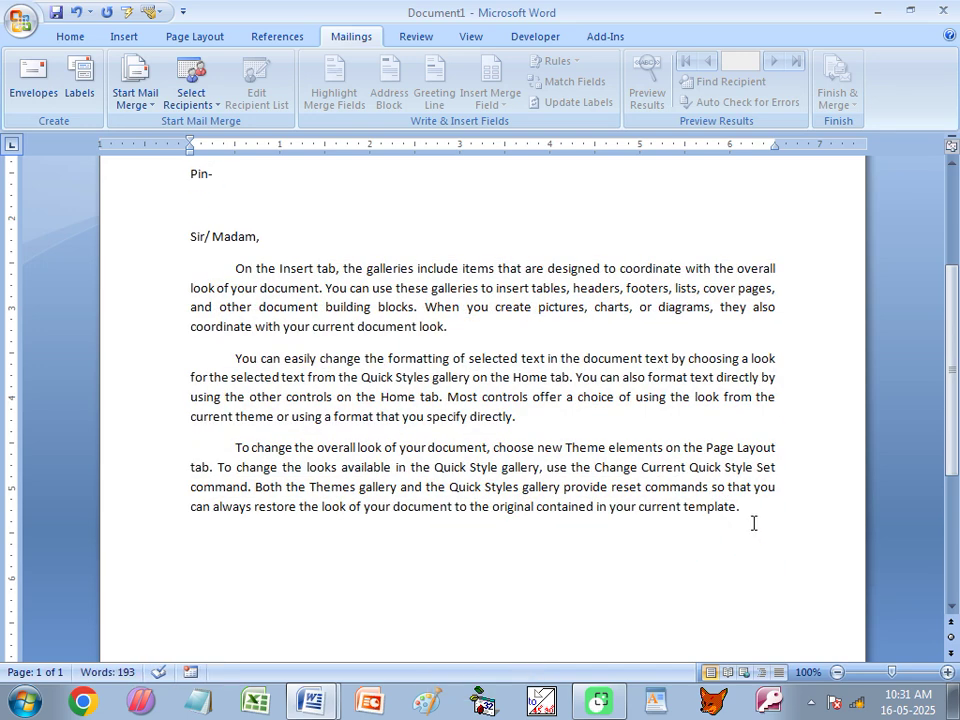
pyautogui.press('Tab')
pyautogui.press('Tab')
pyautogui.press('Tab')
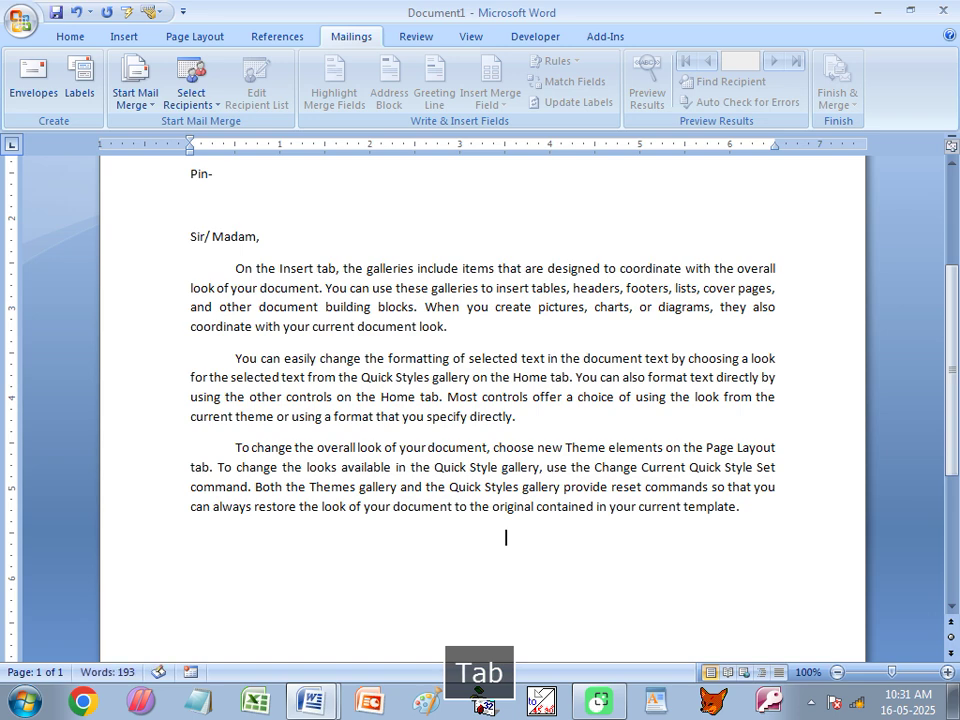
pyautogui.press('Tab')
pyautogui.write('Yours Faithfully')
# Type the sender's name under 'Yours Faithfully' and scroll through the finished letter.
pyautogui.press('Return')
pyautogui.press('Tab')
pyautogui.press('Tab')
pyautogui.press('Tab')
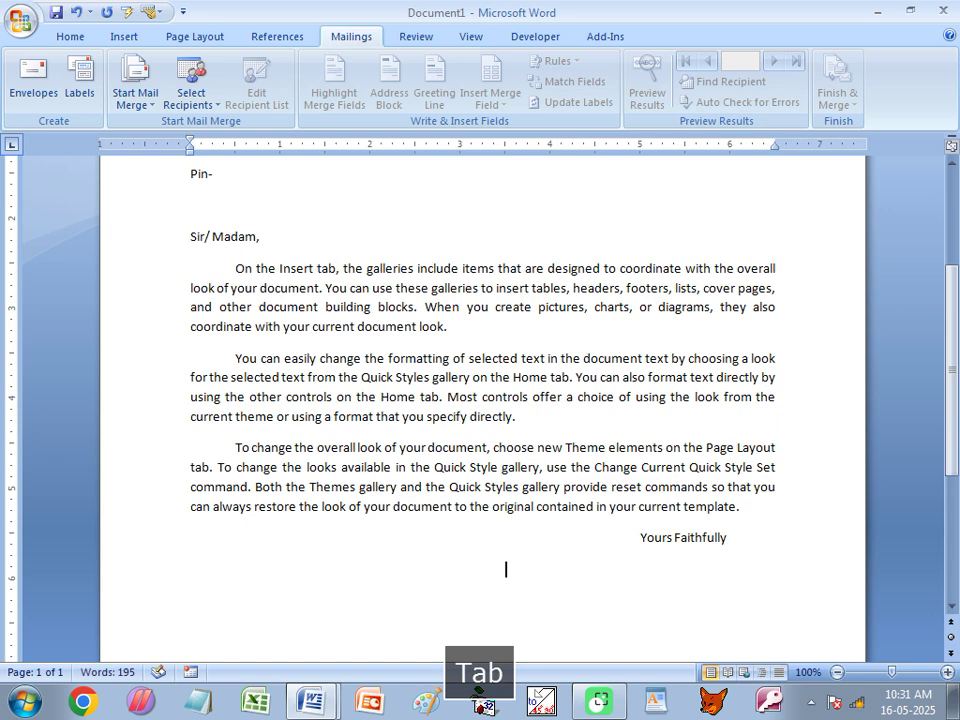
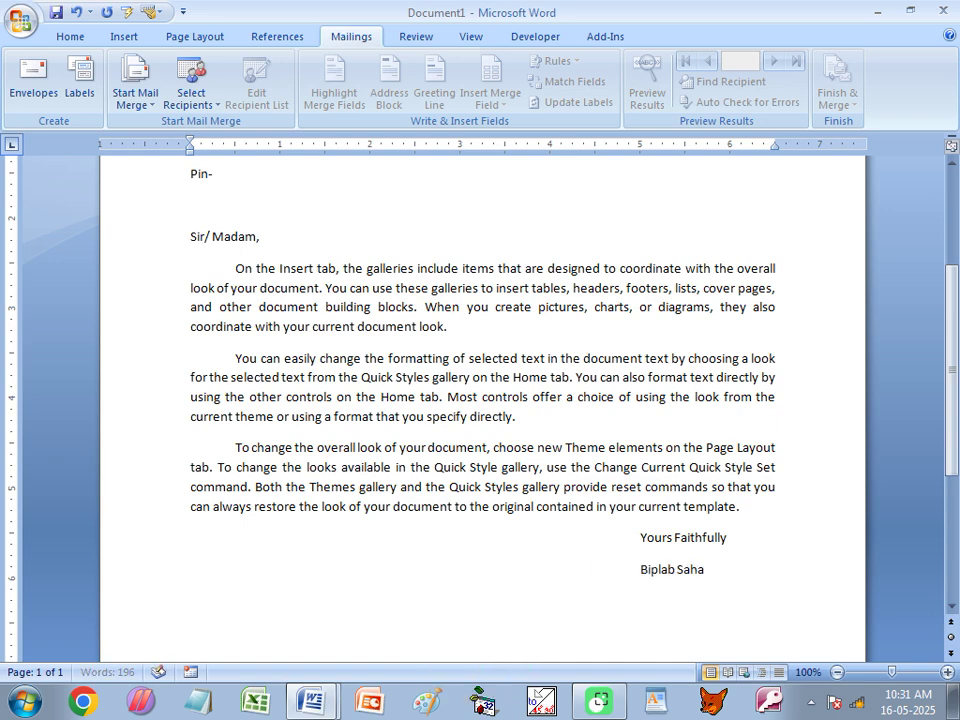
pyautogui.click(639, 569)
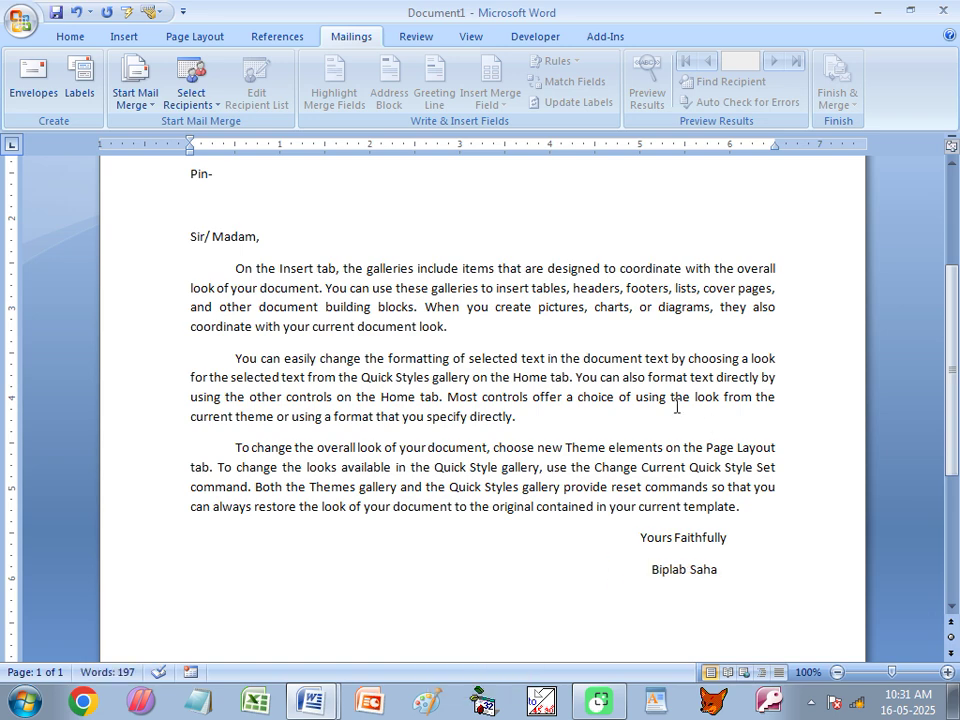
pyautogui.scroll(4, 585, 444)
pyautogui.scroll(-10, 370, 370)
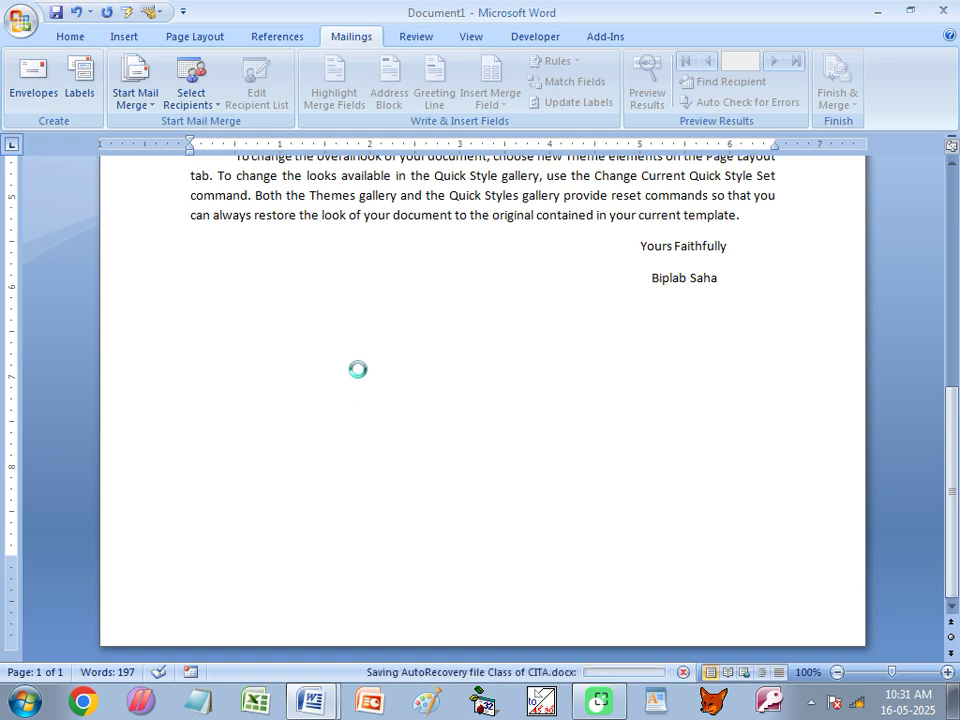
pyautogui.scroll(3, 420, 540)
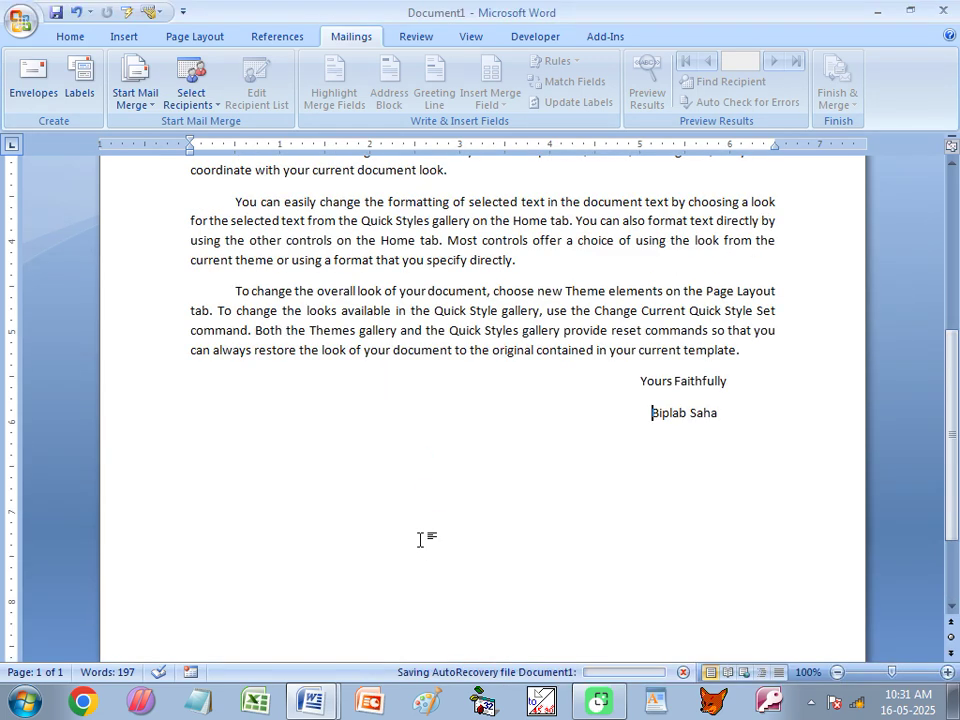
pyautogui.moveTo(313, 700)
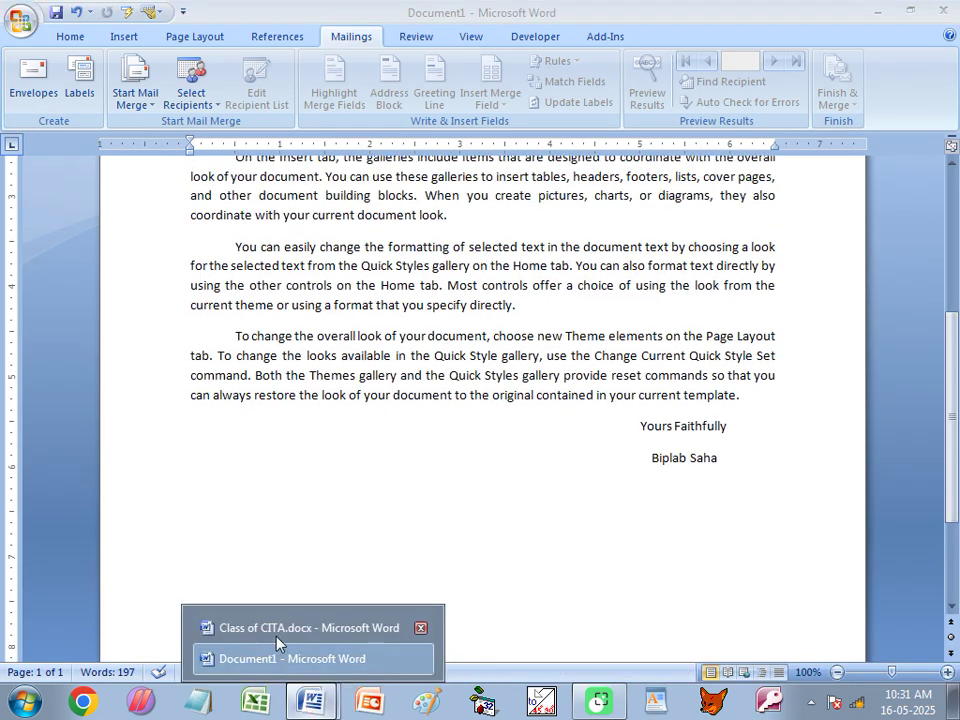
pyautogui.click(279, 686)
pyautogui.click(516, 266)
pyautogui.moveTo(516, 266); pyautogui.dragTo(730, 268)
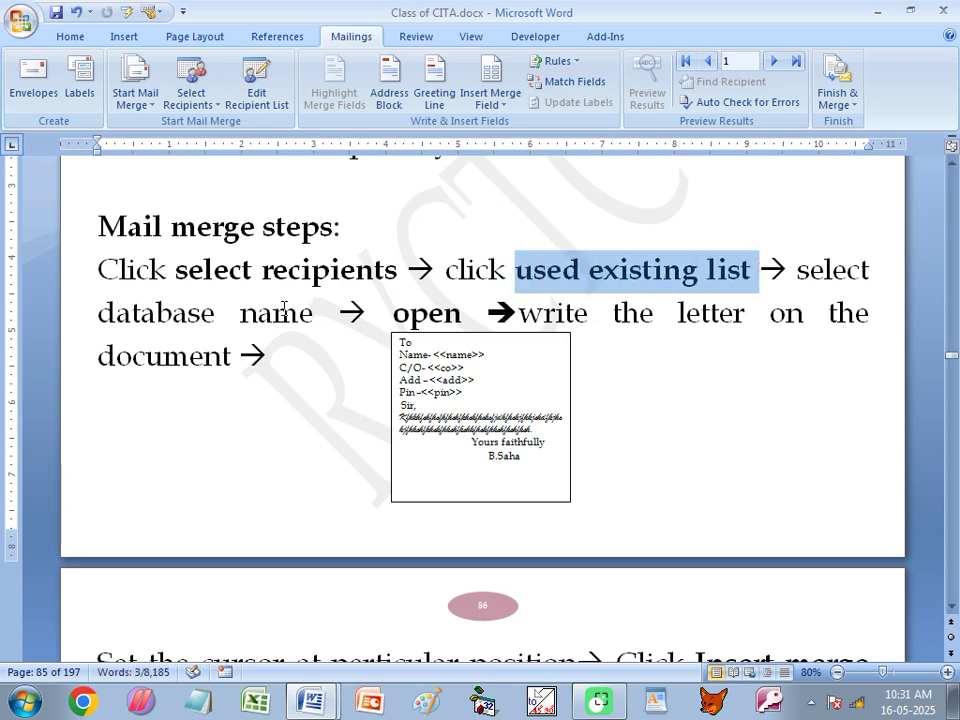
pyautogui.moveTo(310, 313); pyautogui.dragTo(241, 313)
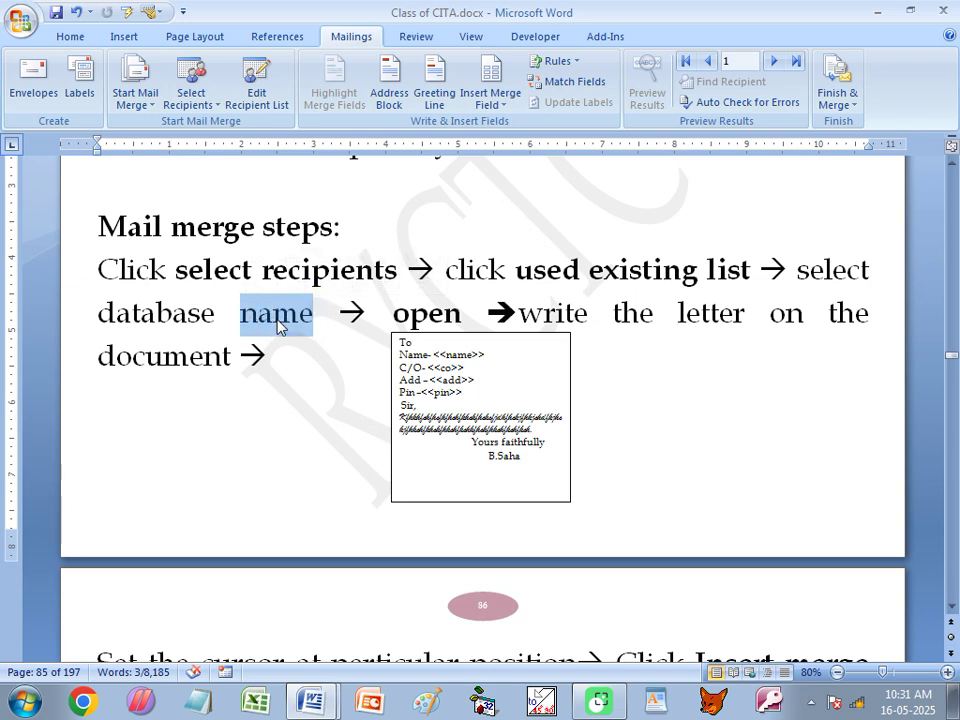
pyautogui.moveTo(461, 313); pyautogui.dragTo(402, 310)
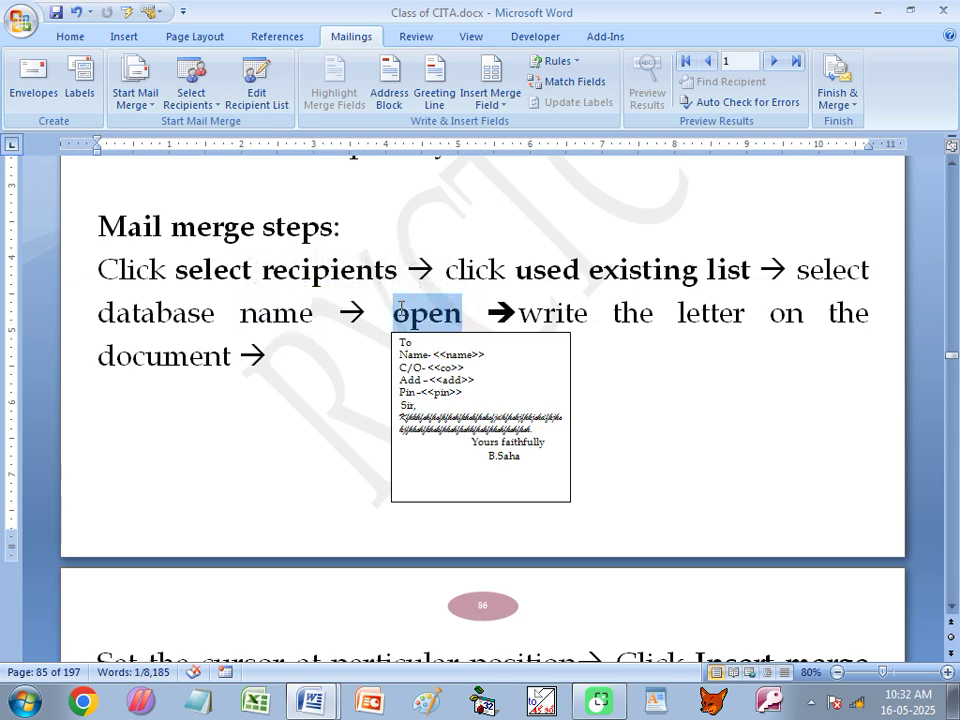
pyautogui.moveTo(518, 313); pyautogui.dragTo(875, 315)
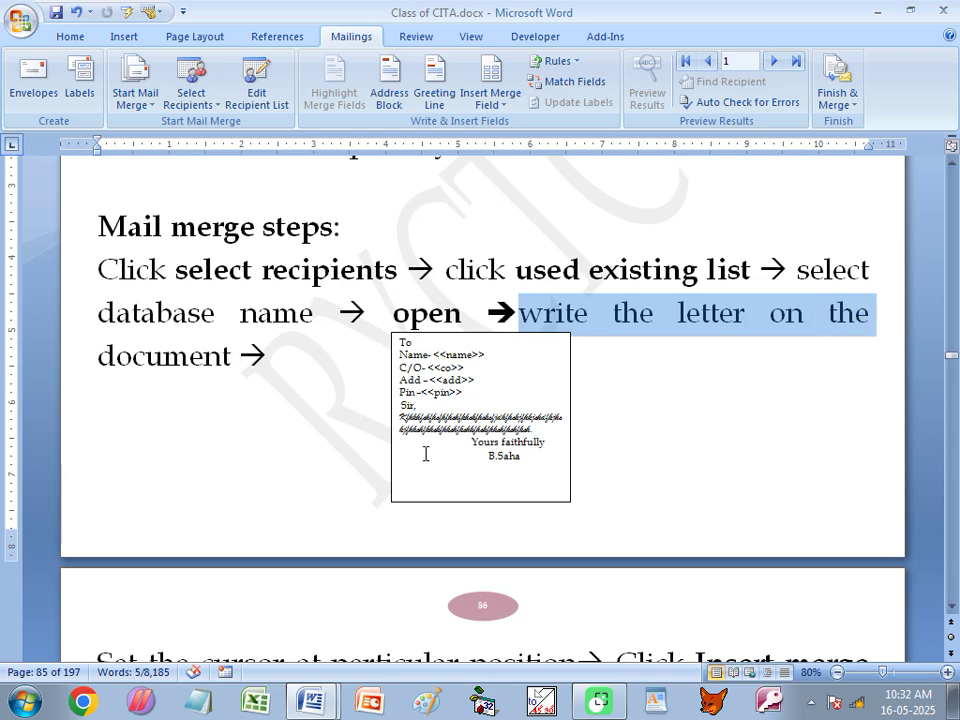
pyautogui.scroll(-4, 444, 454)
pyautogui.click(214, 481)
pyautogui.click(560, 481)
pyautogui.click(245, 526)
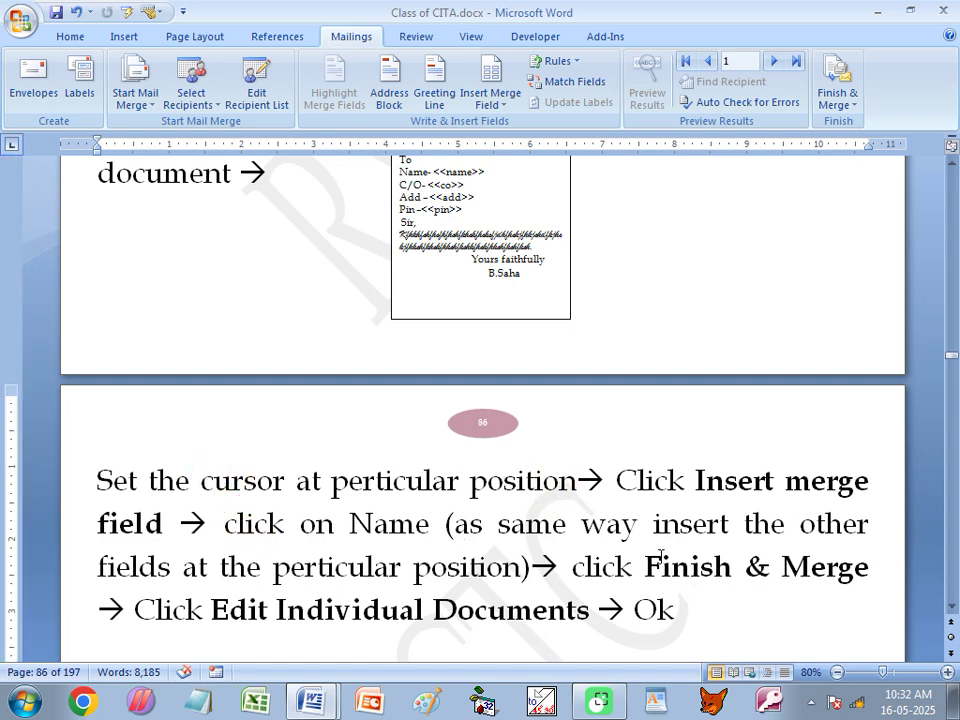
pyautogui.doubleClick(662, 567)
pyautogui.moveTo(662, 567); pyautogui.dragTo(831, 563)
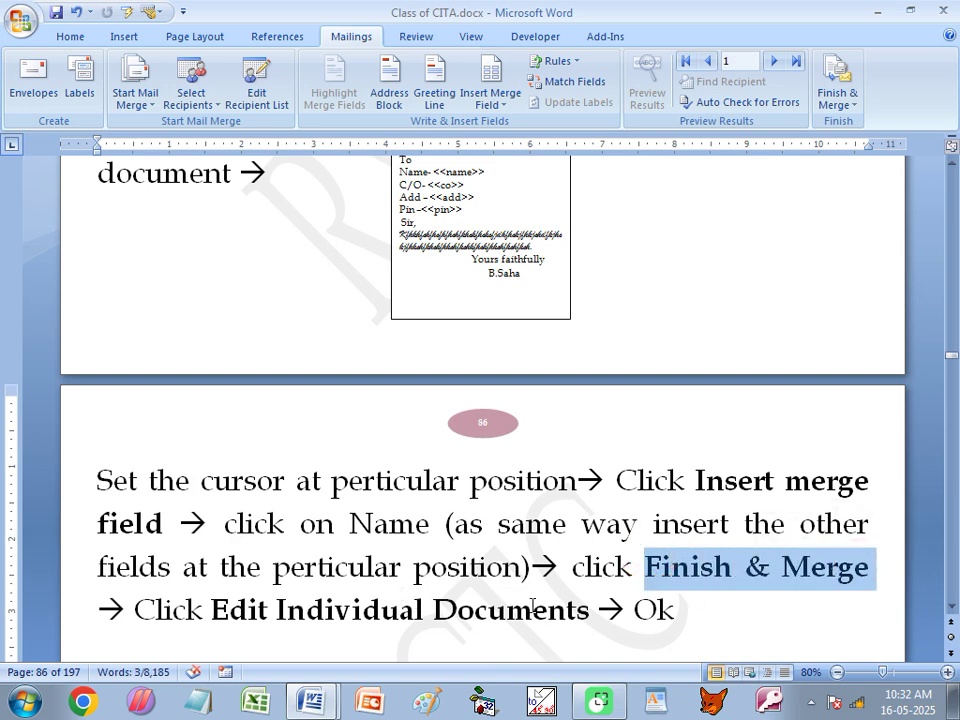
pyautogui.click(637, 610)
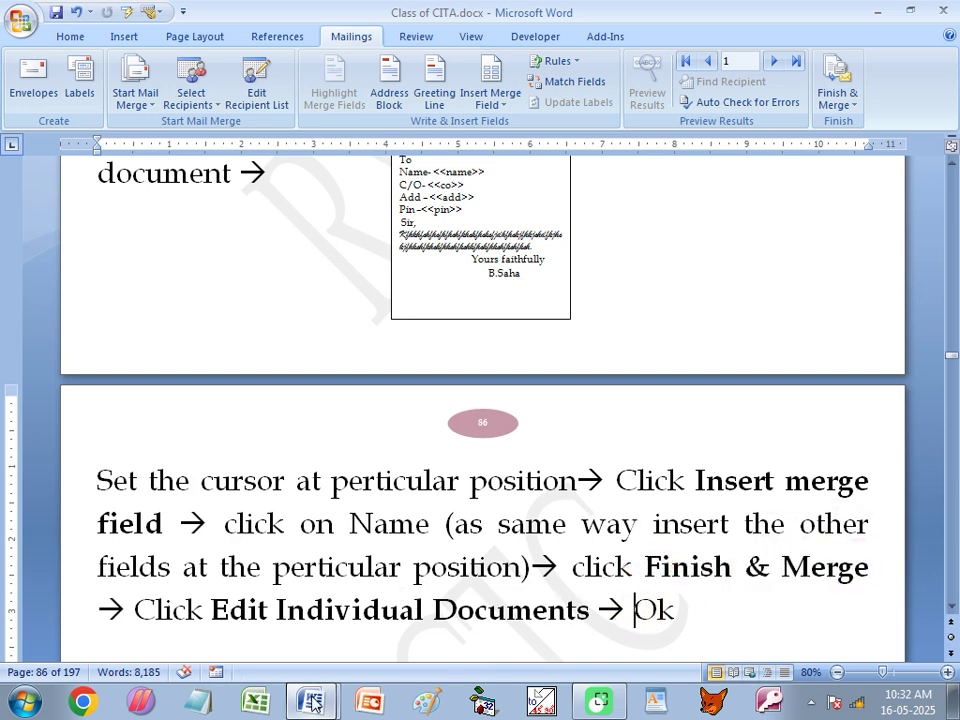
pyautogui.moveTo(313, 703)
pyautogui.click(306, 659)
pyautogui.scroll(5, 330, 590)
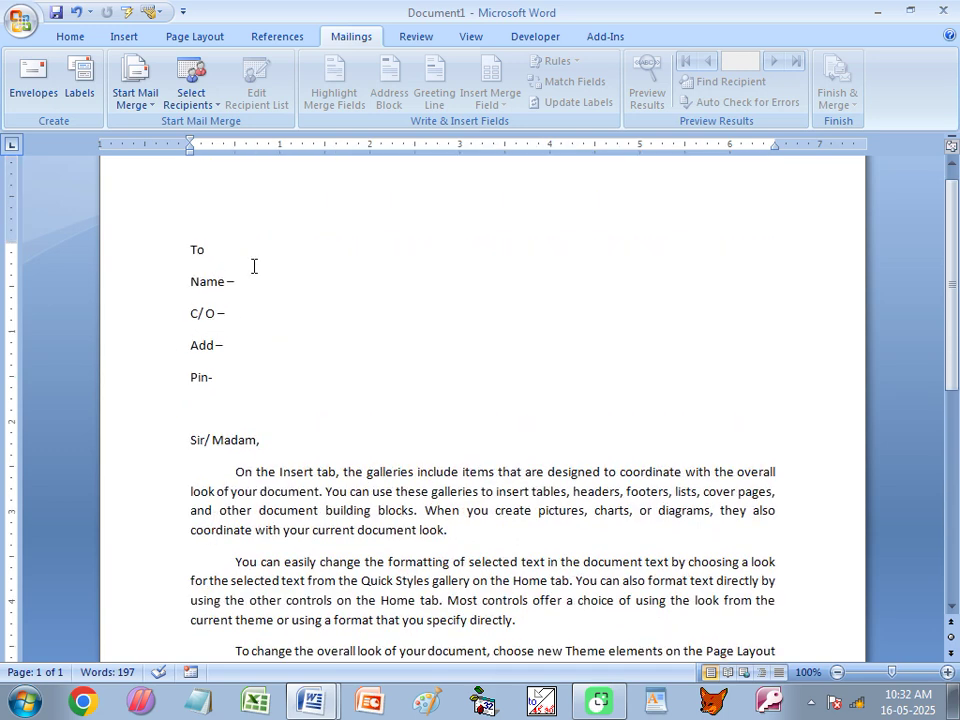
# Use Select Recipients > Use Existing List to attach the RYCTC7.mdb database.
pyautogui.click(213, 106)
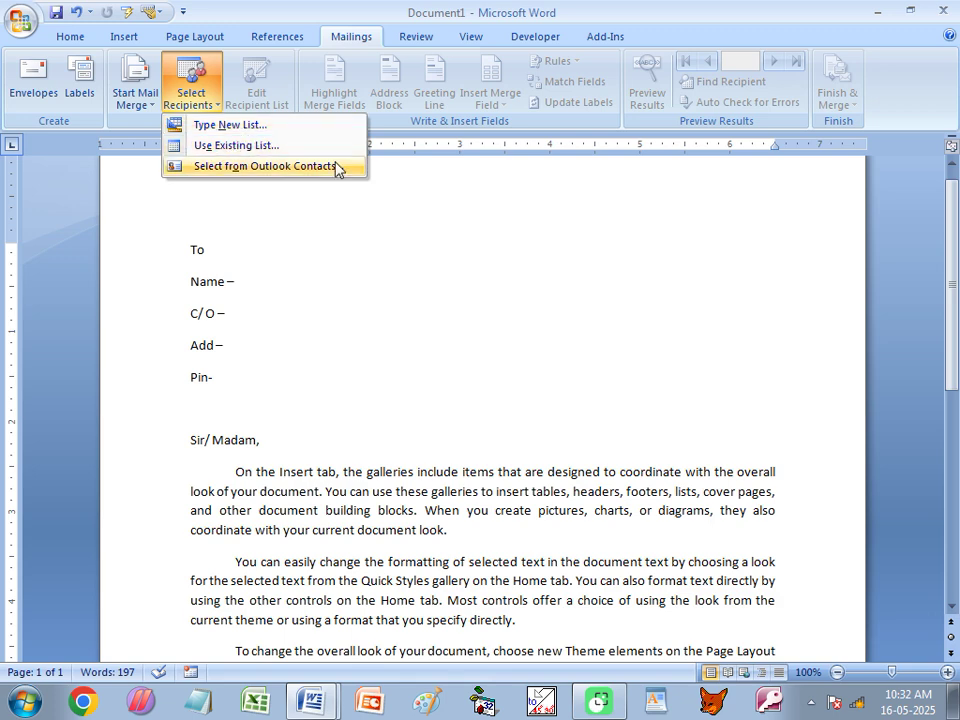
pyautogui.click(390, 190)
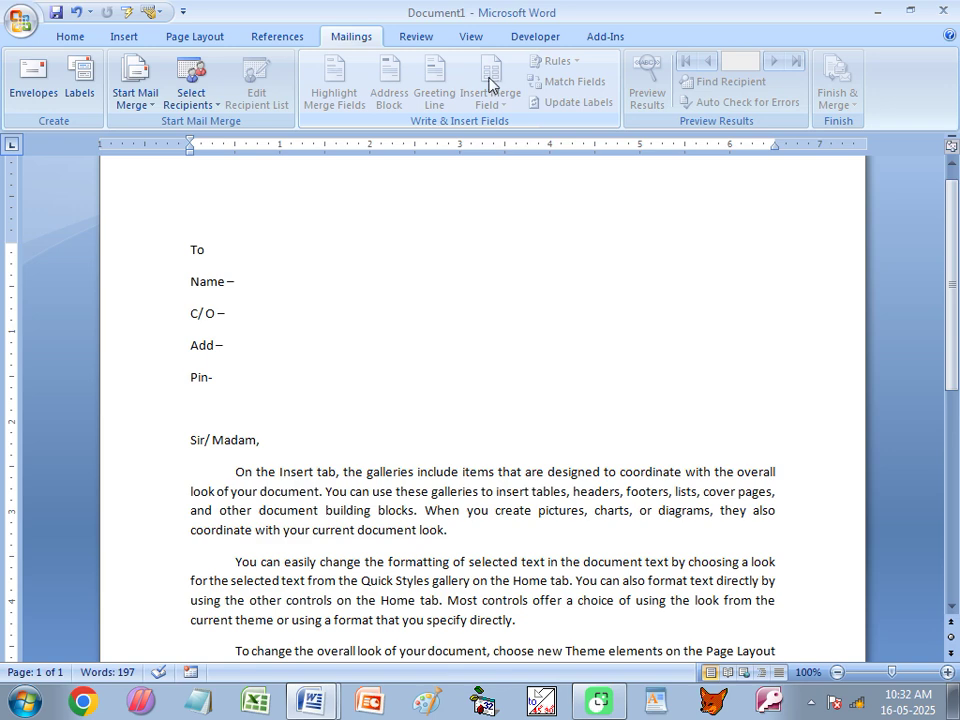
pyautogui.click(194, 100)
pyautogui.click(215, 146)
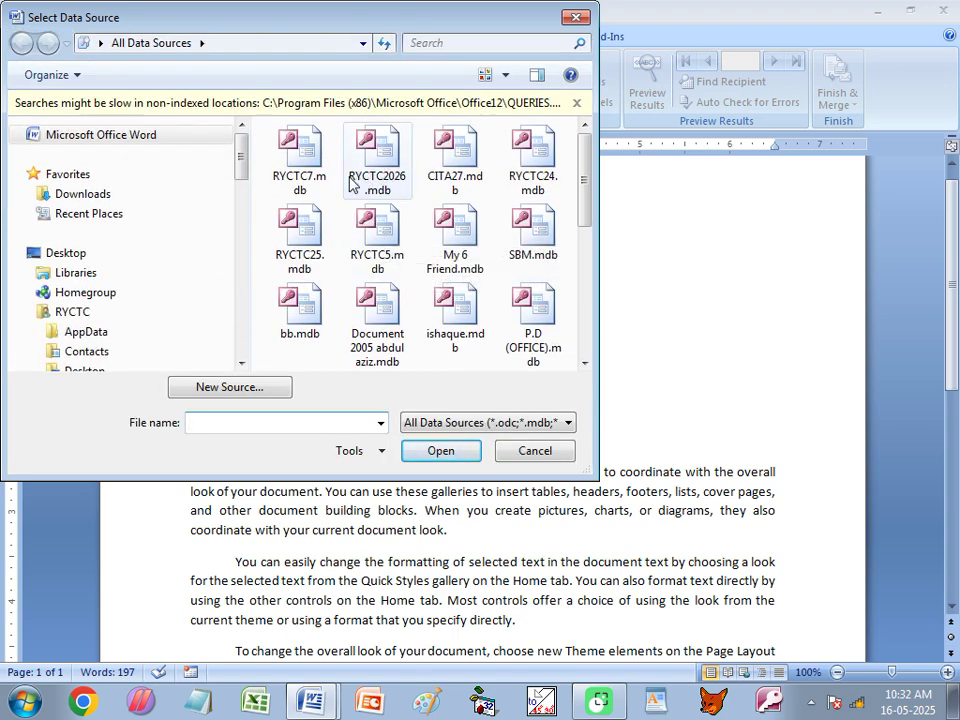
pyautogui.click(311, 153)
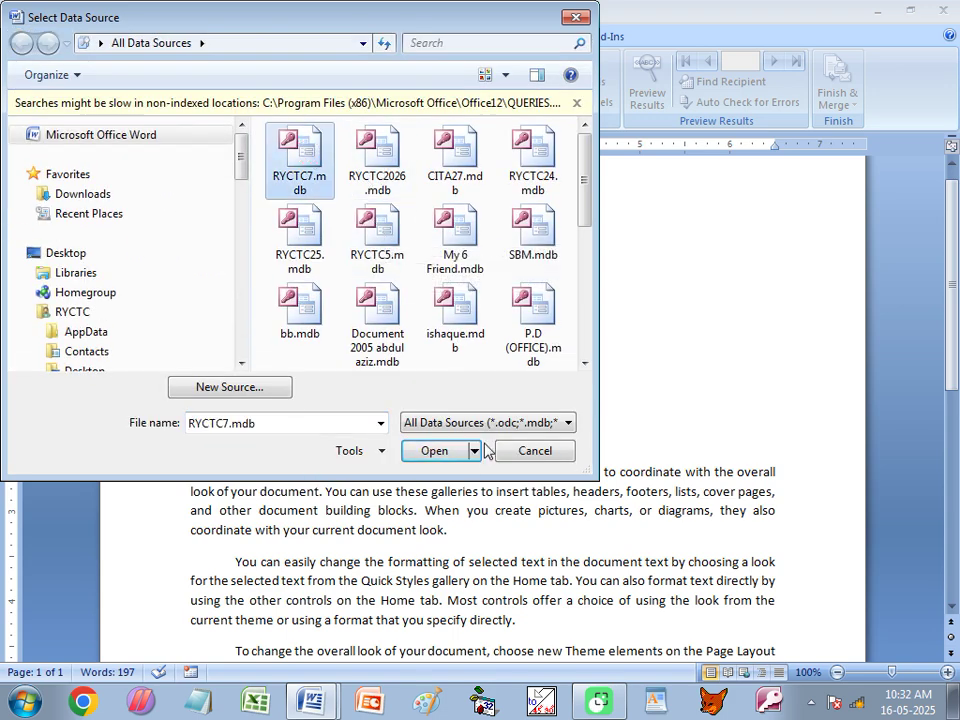
pyautogui.click(434, 451)
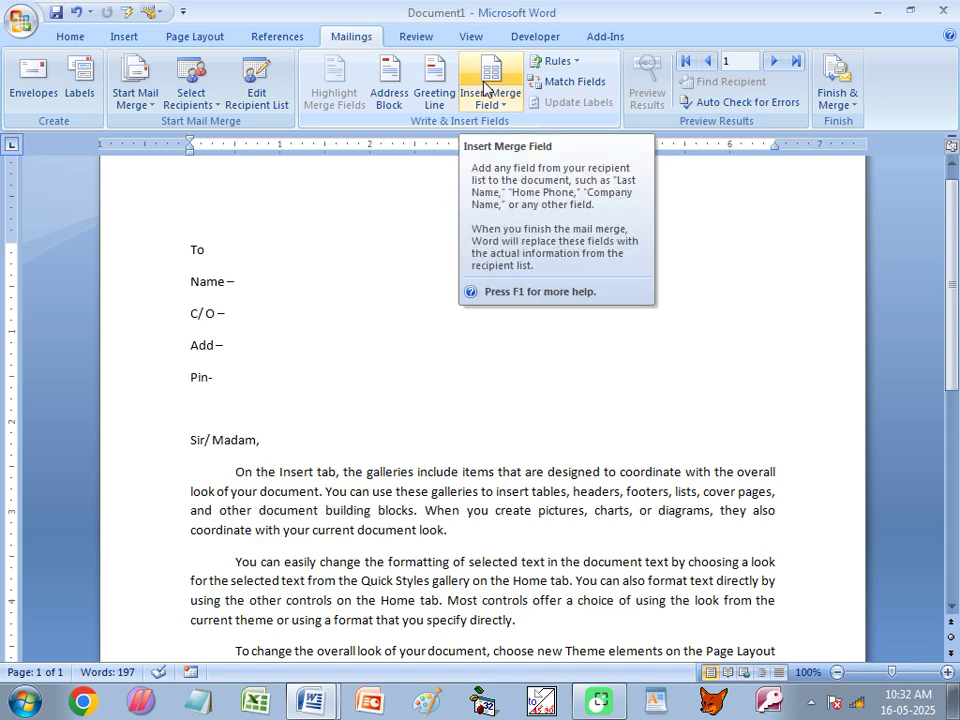
# Insert the «Name», «CO», «Add» and «Pin» fields after the Name –, C/O –, Add – and Pin- labels.
pyautogui.click(249, 277)
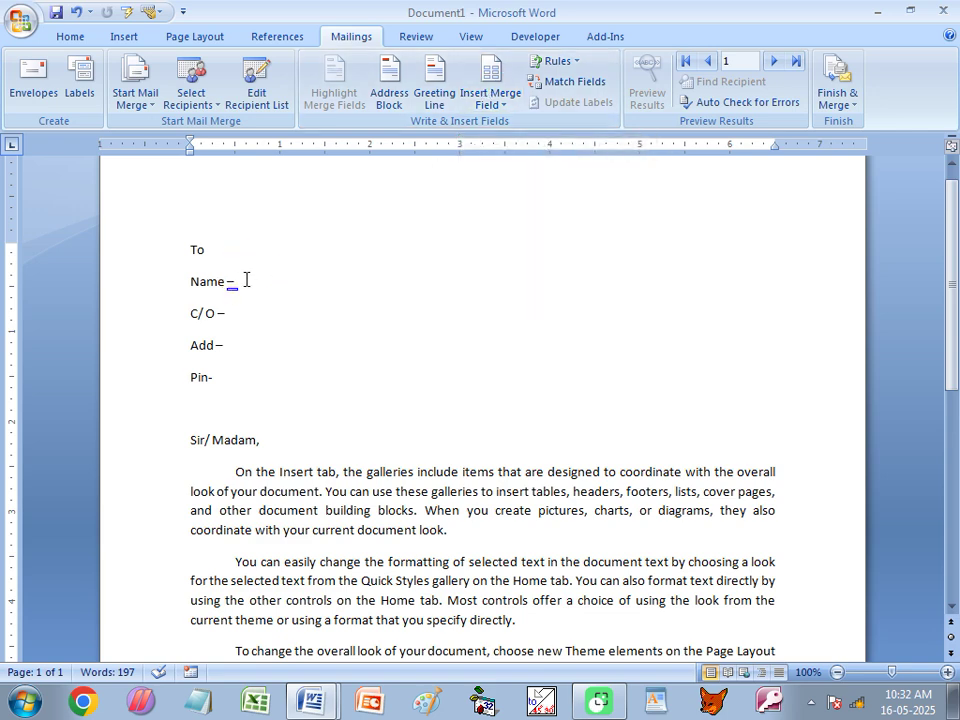
pyautogui.click(504, 109)
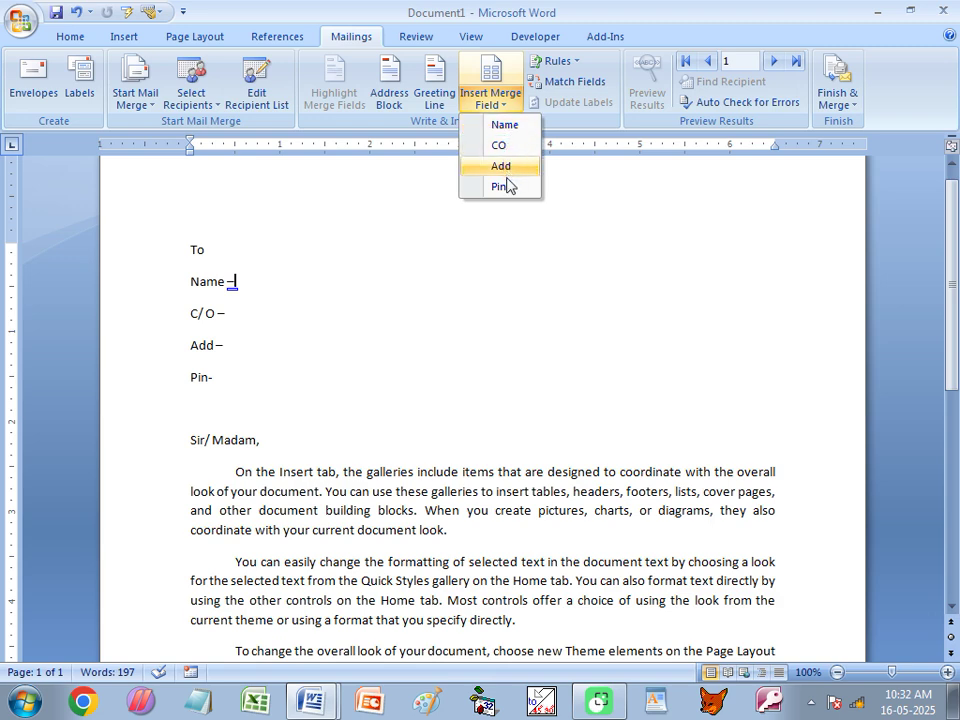
pyautogui.click(504, 125)
pyautogui.click(253, 313)
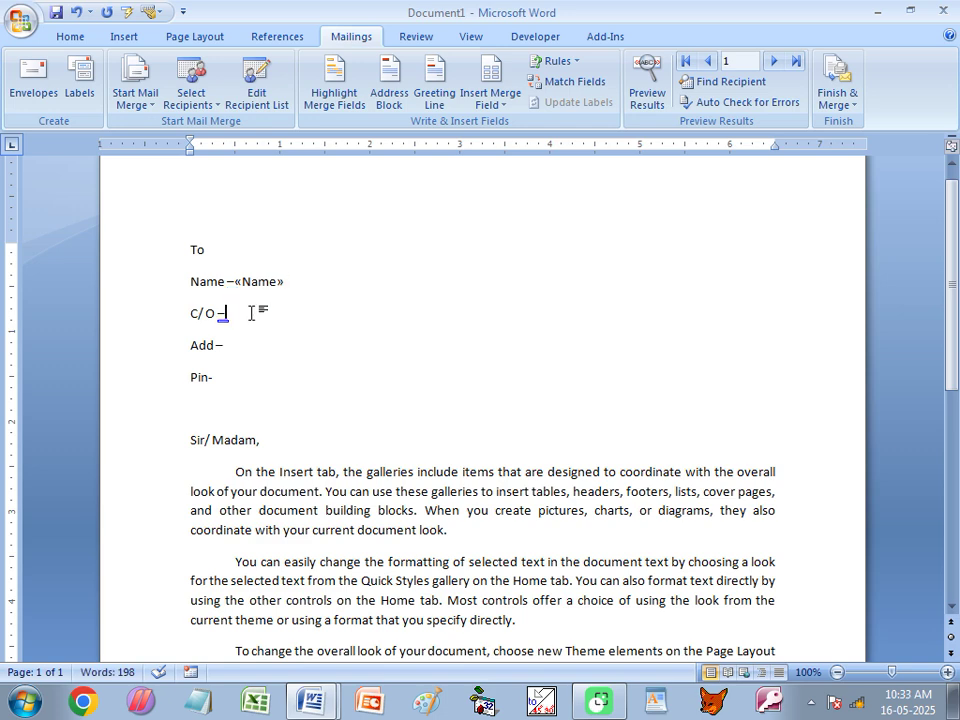
pyautogui.click(504, 115)
pyautogui.click(499, 145)
pyautogui.click(497, 100)
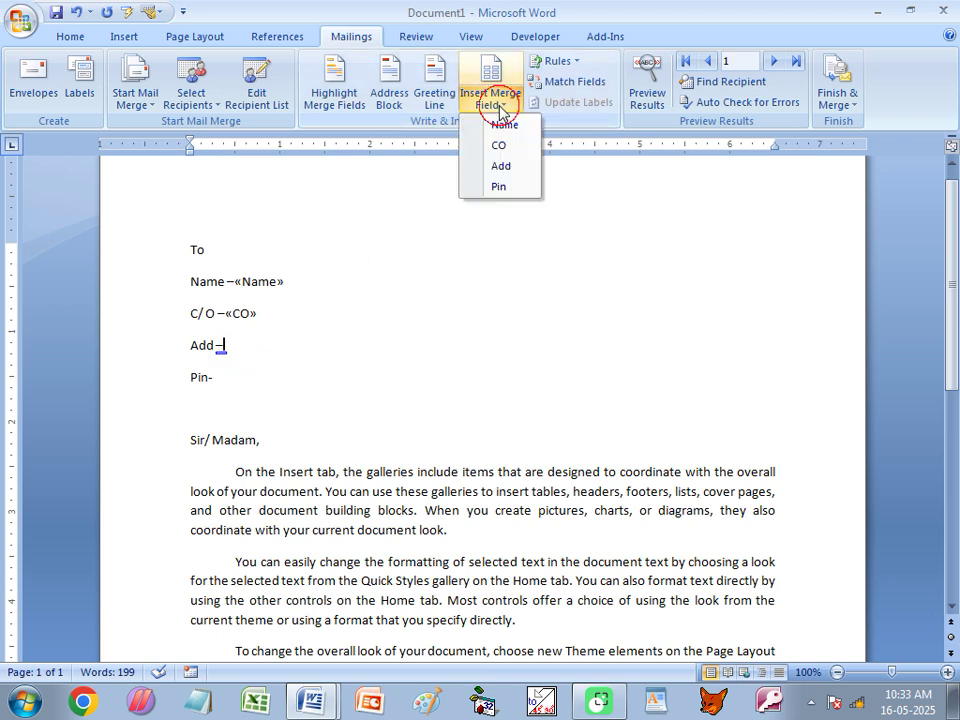
pyautogui.click(500, 165)
pyautogui.click(240, 375)
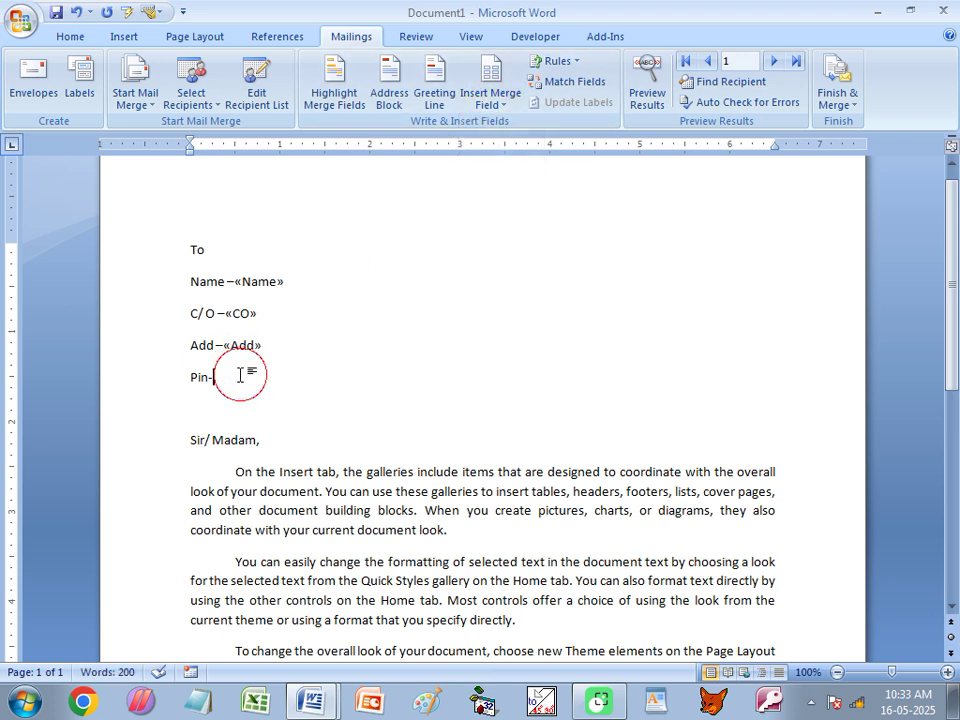
pyautogui.click(497, 105)
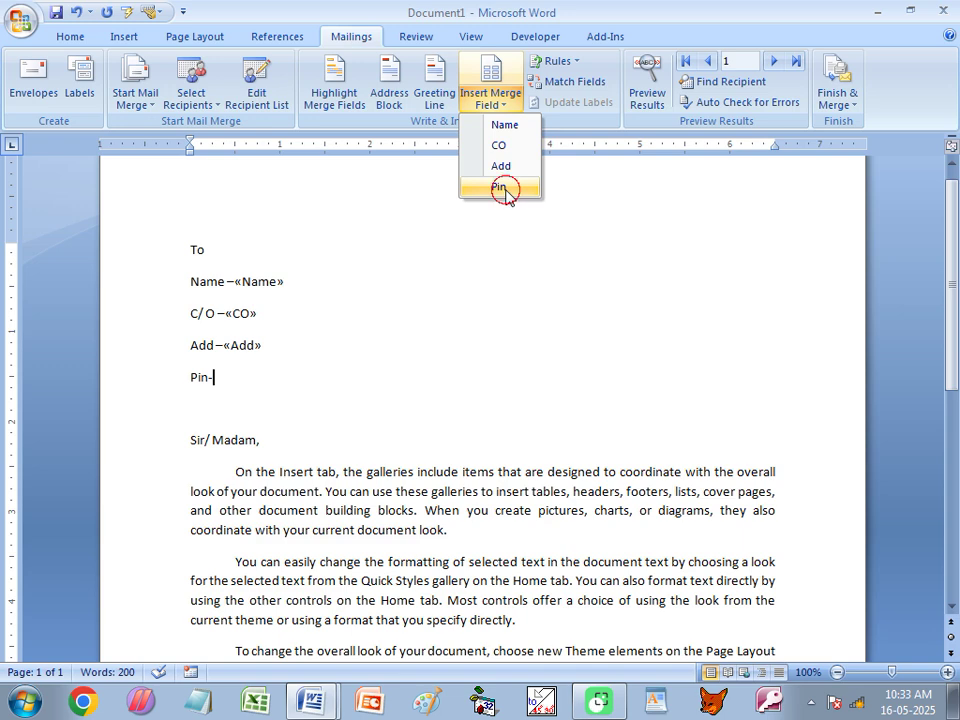
pyautogui.click(504, 188)
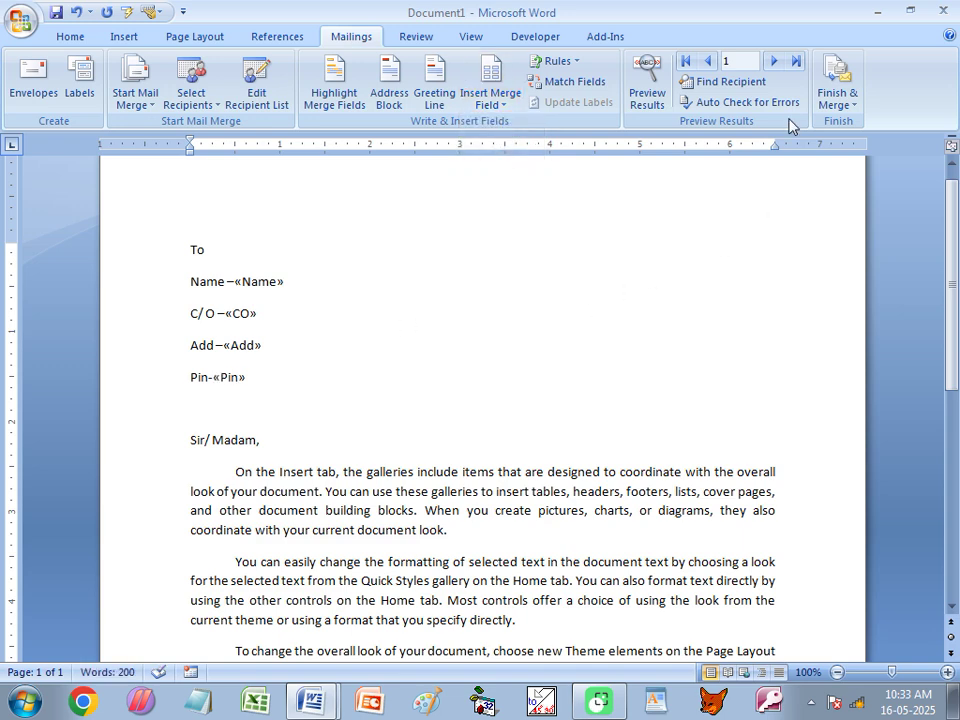
# Choose Finish & Merge > Edit Individual Documents and keep All records selected.
pyautogui.click(838, 103)
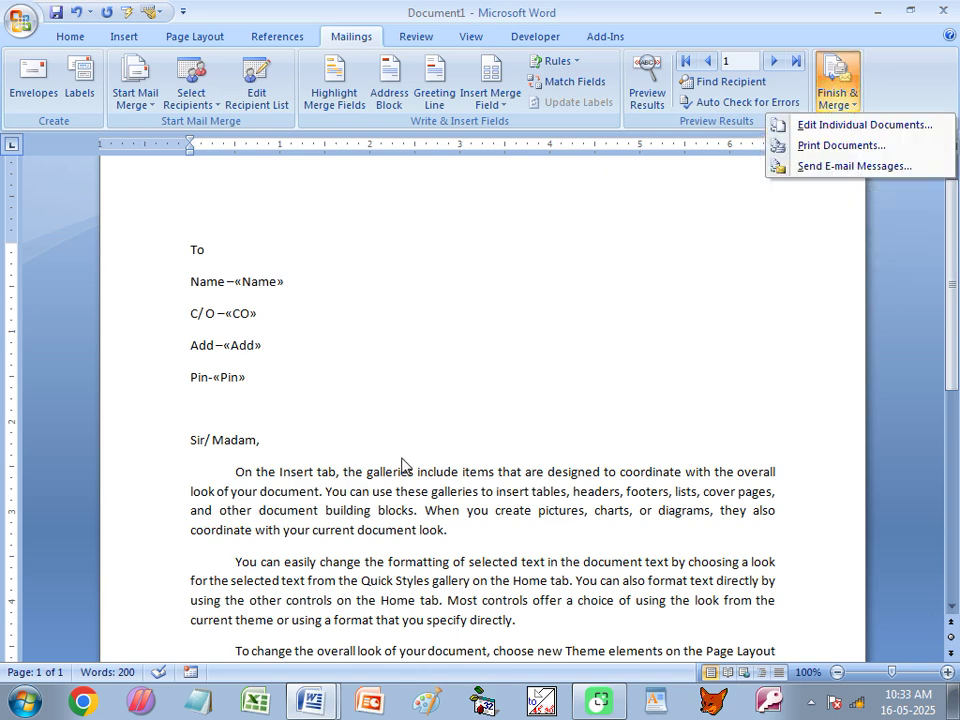
pyautogui.click(889, 128)
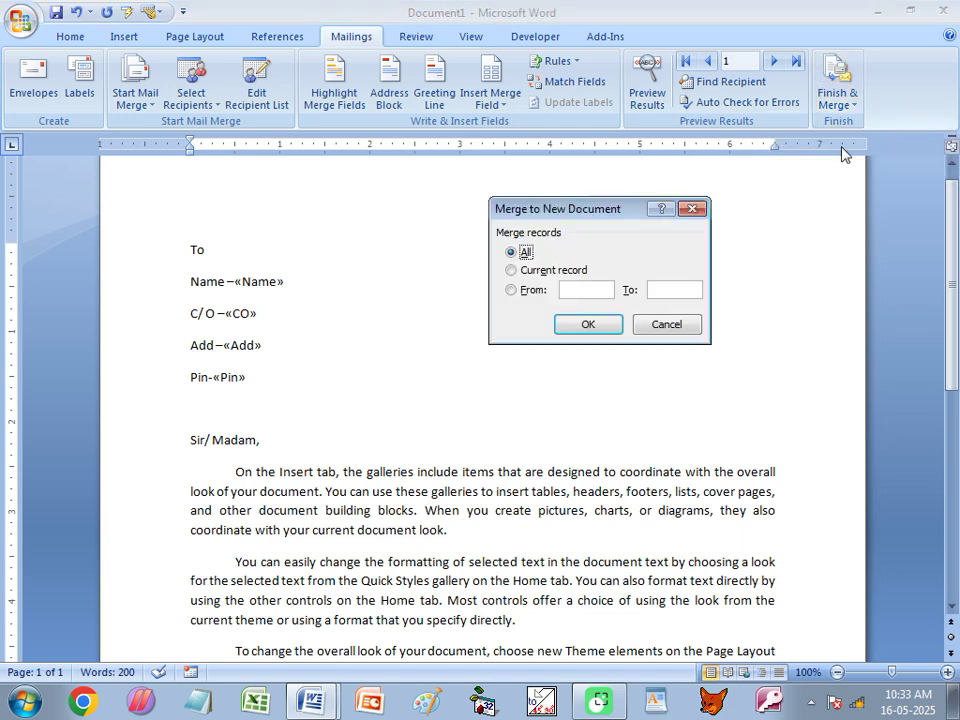
pyautogui.moveTo(566, 212); pyautogui.dragTo(503, 204)
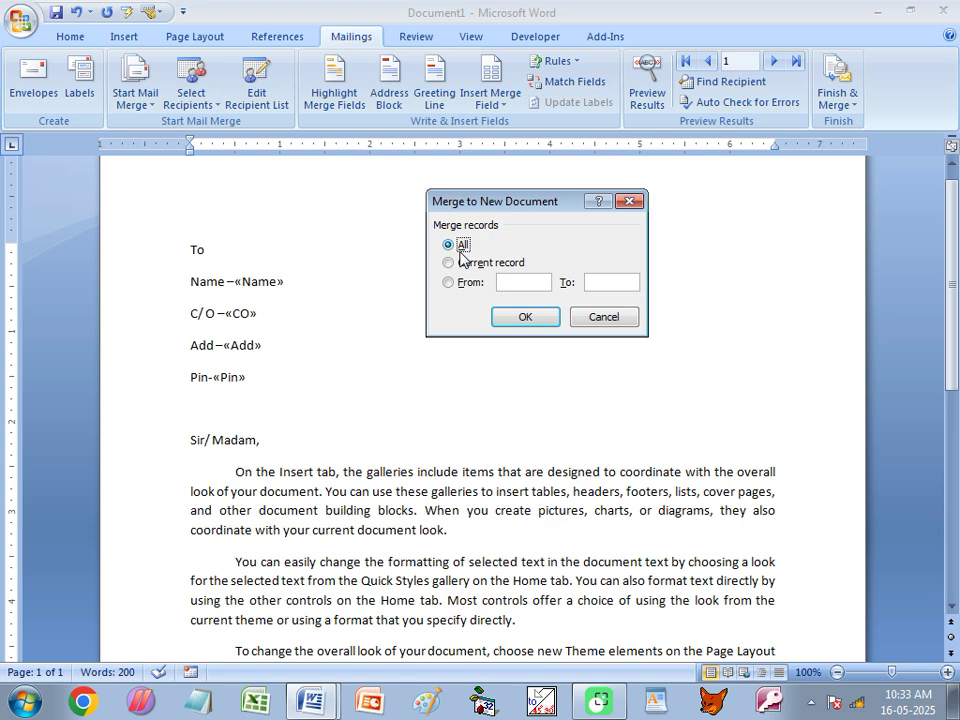
pyautogui.click(515, 283)
pyautogui.click(615, 281)
pyautogui.click(461, 245)
# Merge all records into Letters1 and scroll through the merged letters (e.g. aaaaa, RRP, 742154).
pyautogui.click(527, 318)
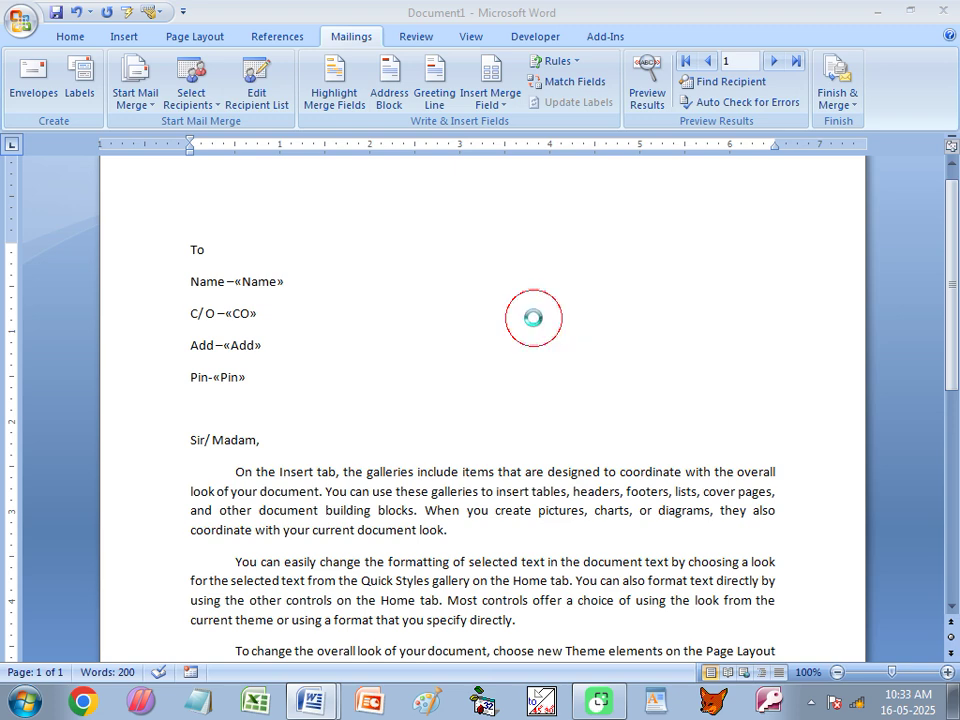
pyautogui.click(242, 336)
pyautogui.click(261, 364)
pyautogui.click(244, 401)
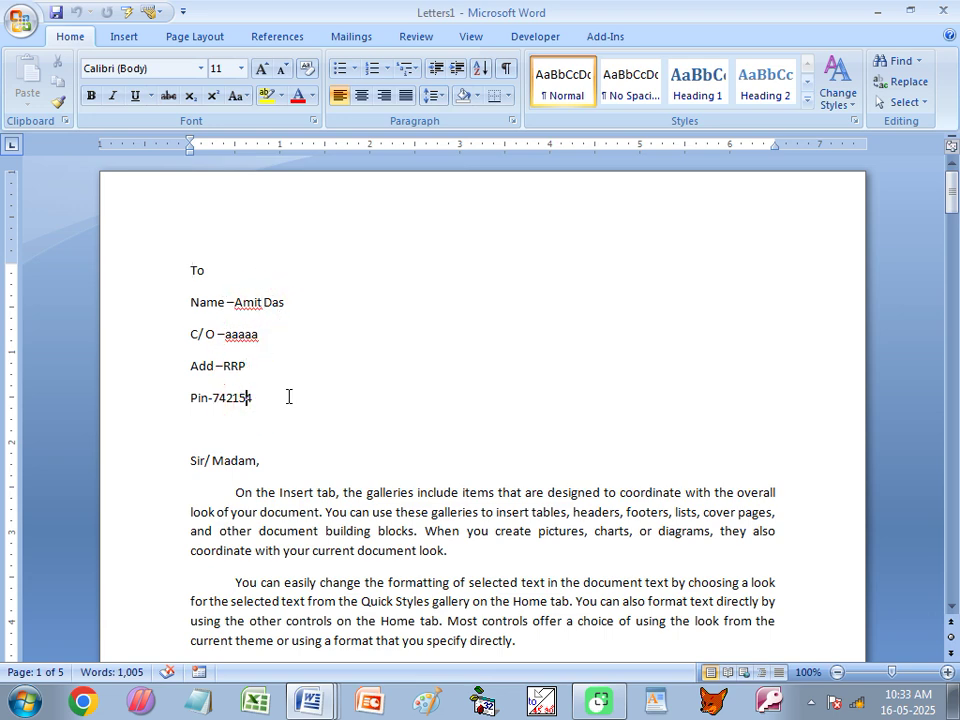
pyautogui.scroll(-15, 288, 387)
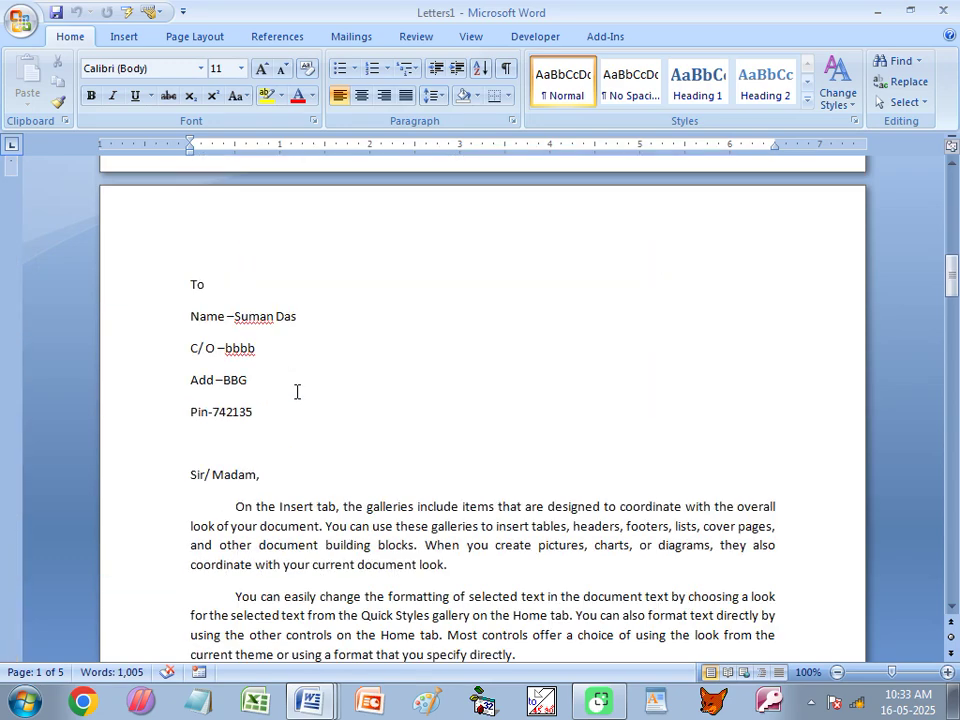
pyautogui.scroll(-18, 258, 374)
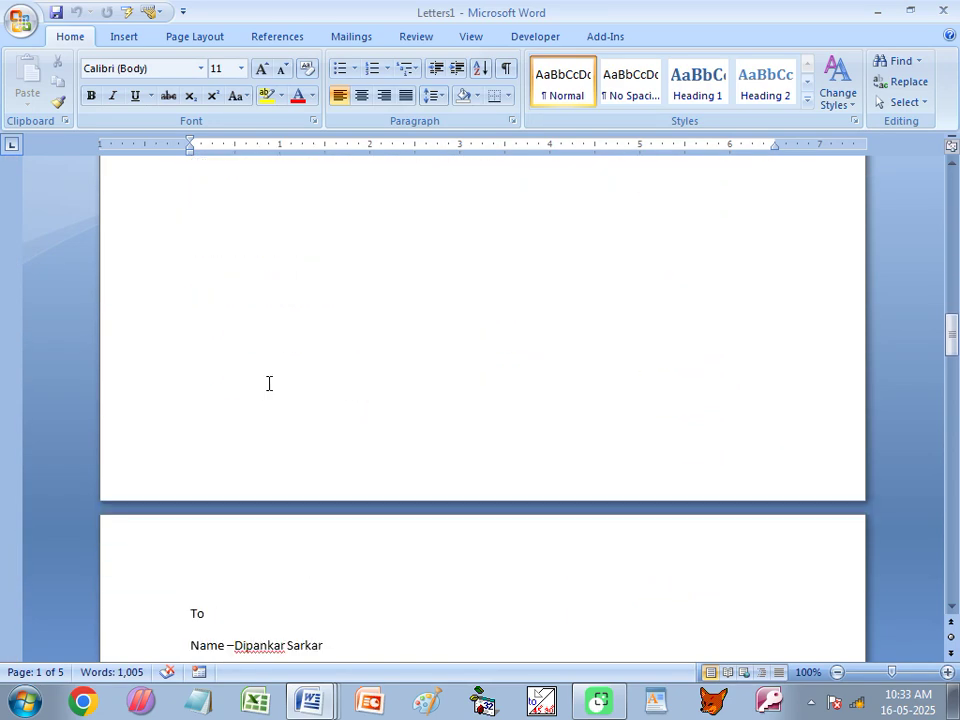
pyautogui.scroll(-18, 257, 343)
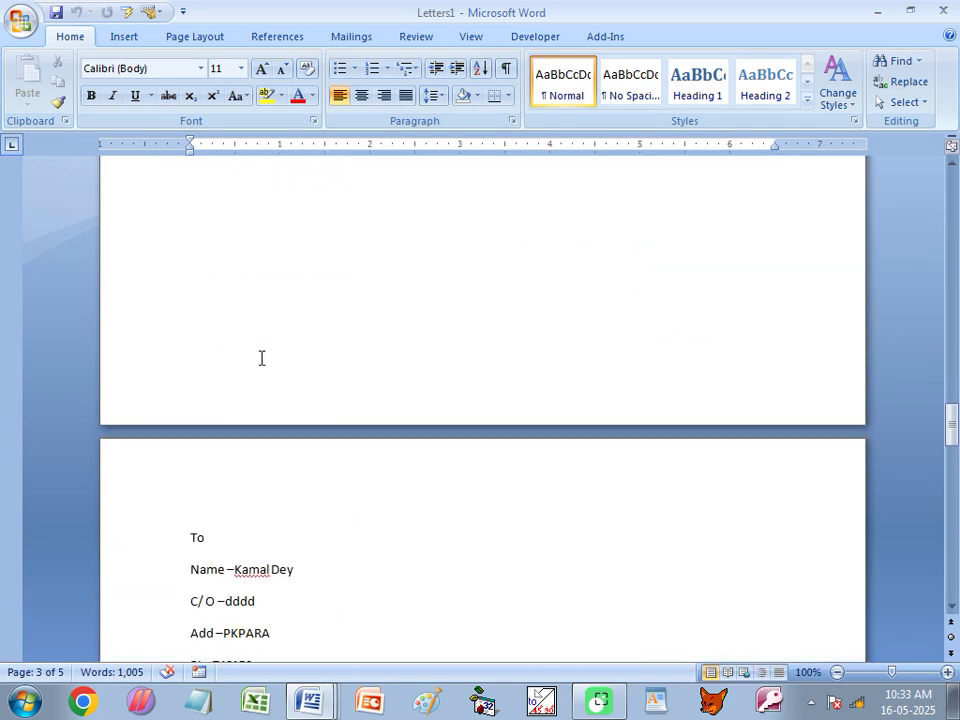
pyautogui.scroll(-18, 278, 412)
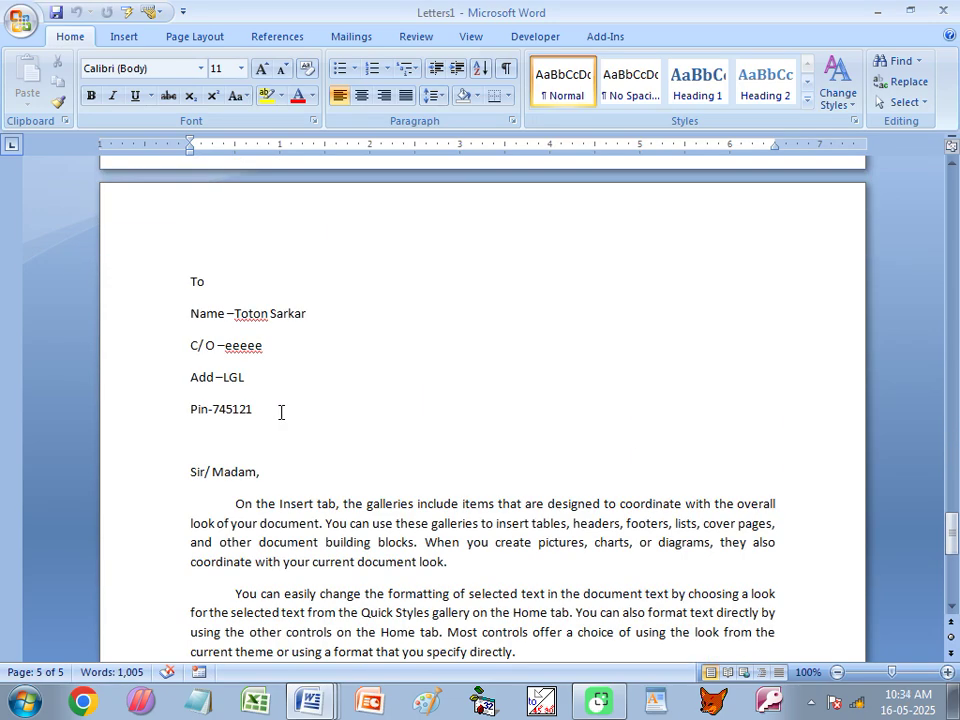
pyautogui.scroll(-10, 281, 412)
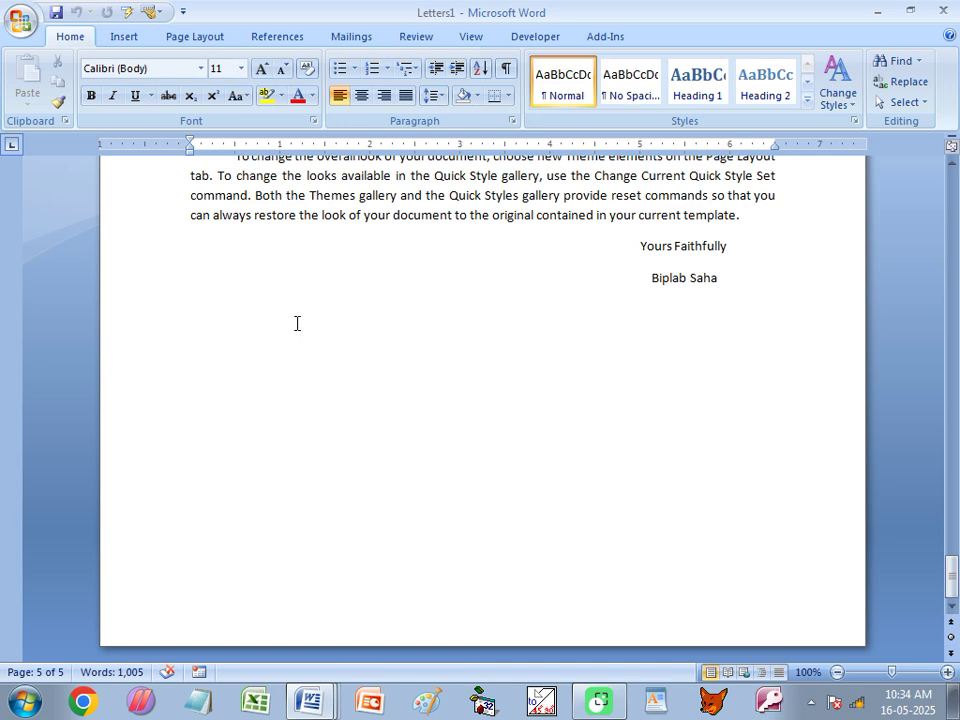
pyautogui.scroll(-7, 290, 332)
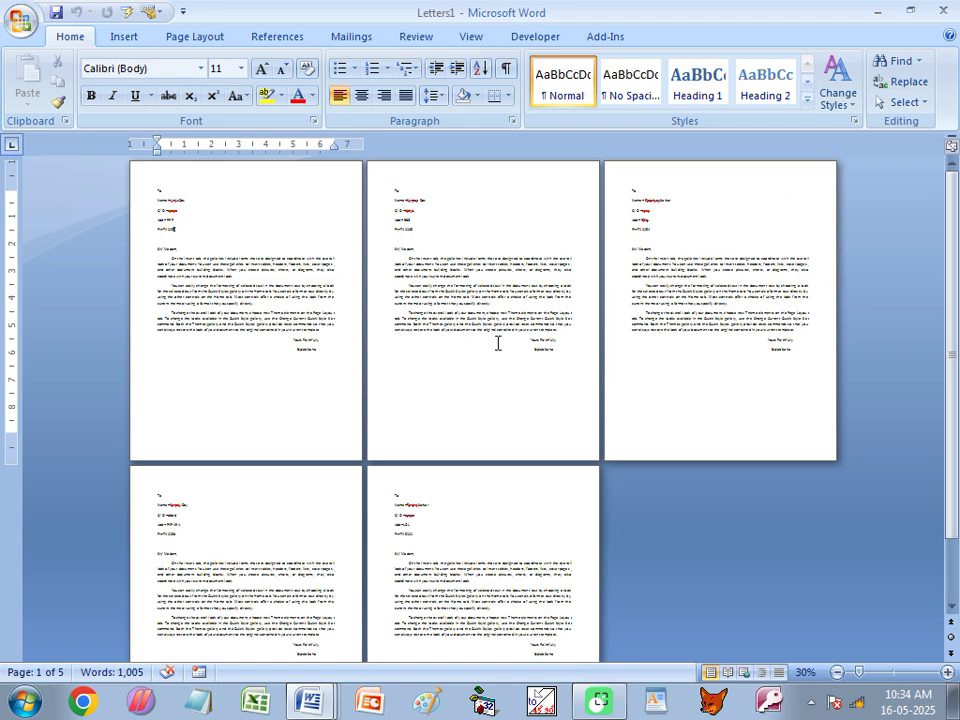
pyautogui.scroll(7, 323, 365)
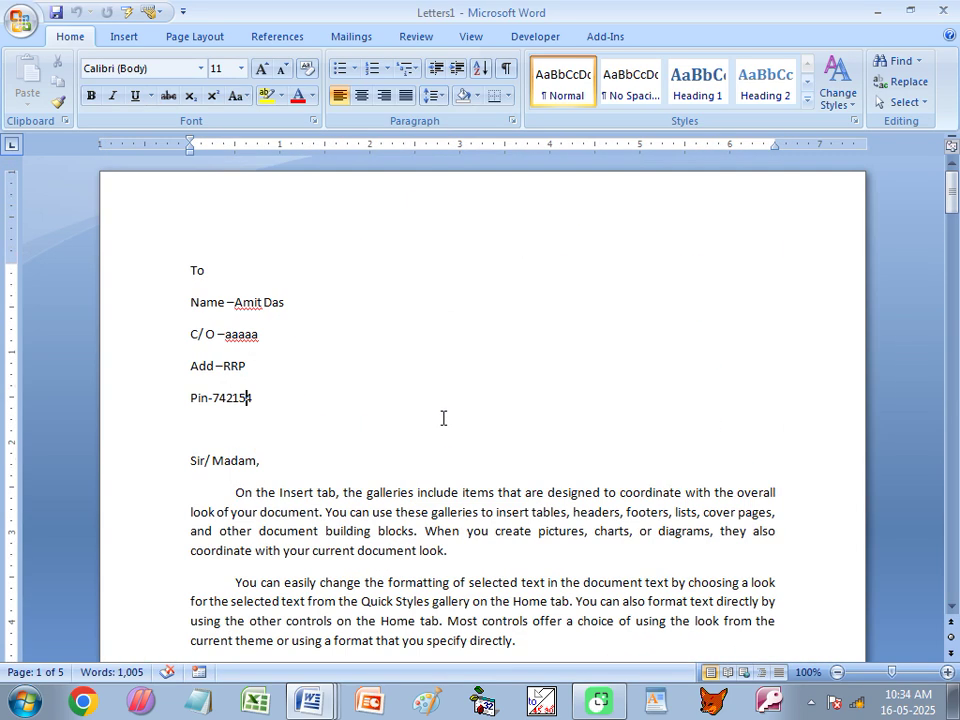
# Close Letters1 without saving and delete the Name and CO merge fields.
pyautogui.click(943, 10)
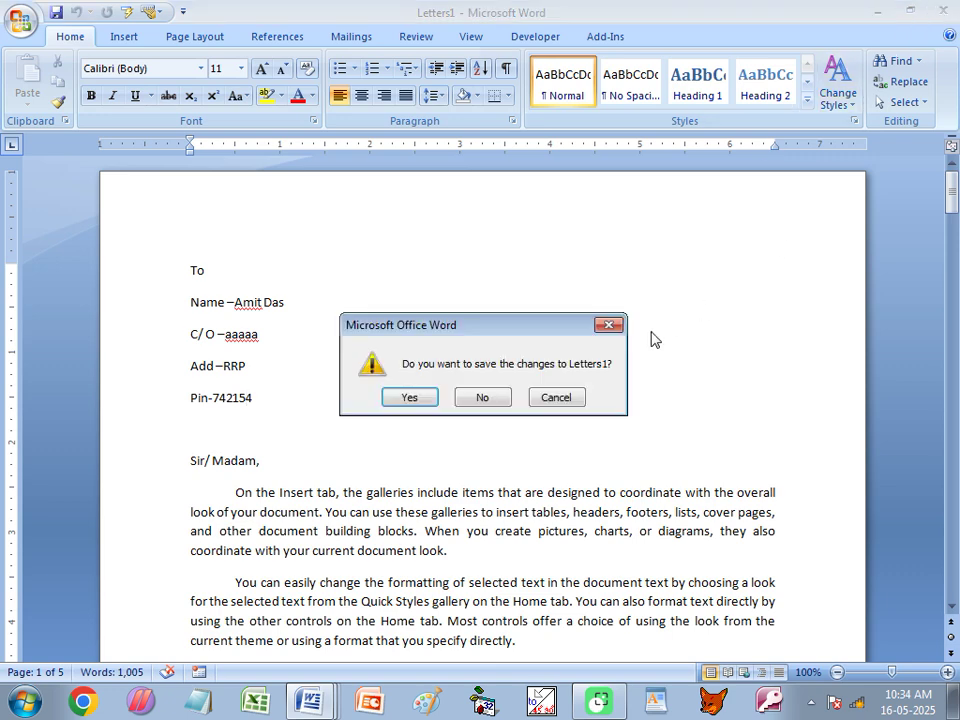
pyautogui.click(483, 398)
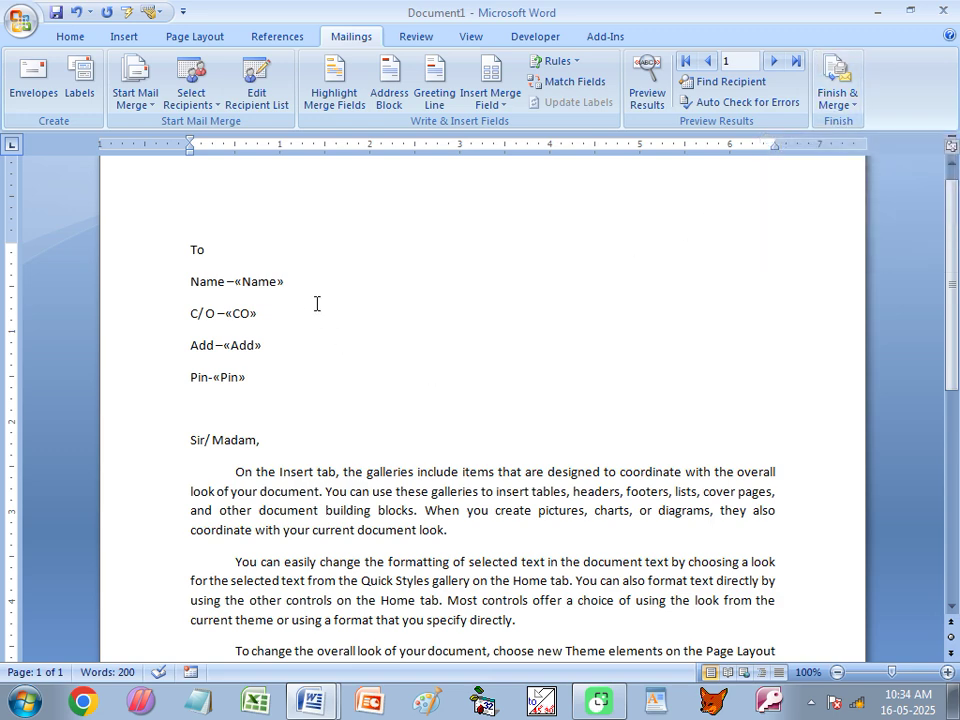
pyautogui.click(289, 283)
pyautogui.hotkey('shift', 'Left')
pyautogui.press('BackSpace')
pyautogui.click(280, 317)
pyautogui.hotkey('shift', 'Left')
pyautogui.press('BackSpace')
# Delete the Add and Pin merge fields, then open and dismiss the Select Recipients options.
pyautogui.click(265, 346)
pyautogui.hotkey('shift', 'Left')
pyautogui.press('BackSpace')
pyautogui.click(255, 377)
pyautogui.hotkey('shift', 'Left')
pyautogui.press('BackSpace')
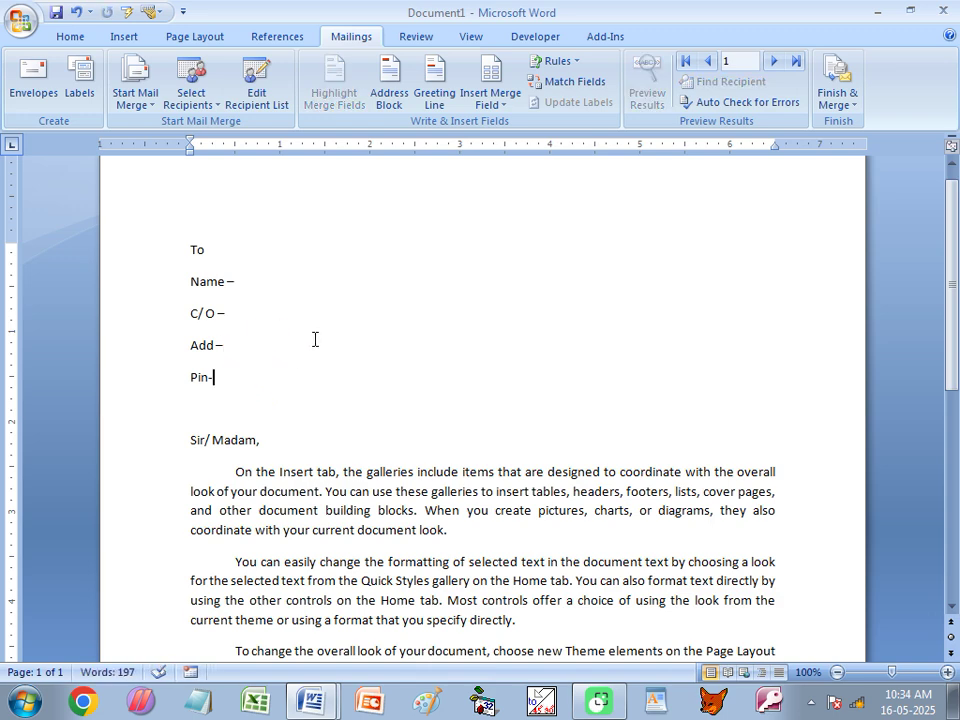
pyautogui.click(186, 112)
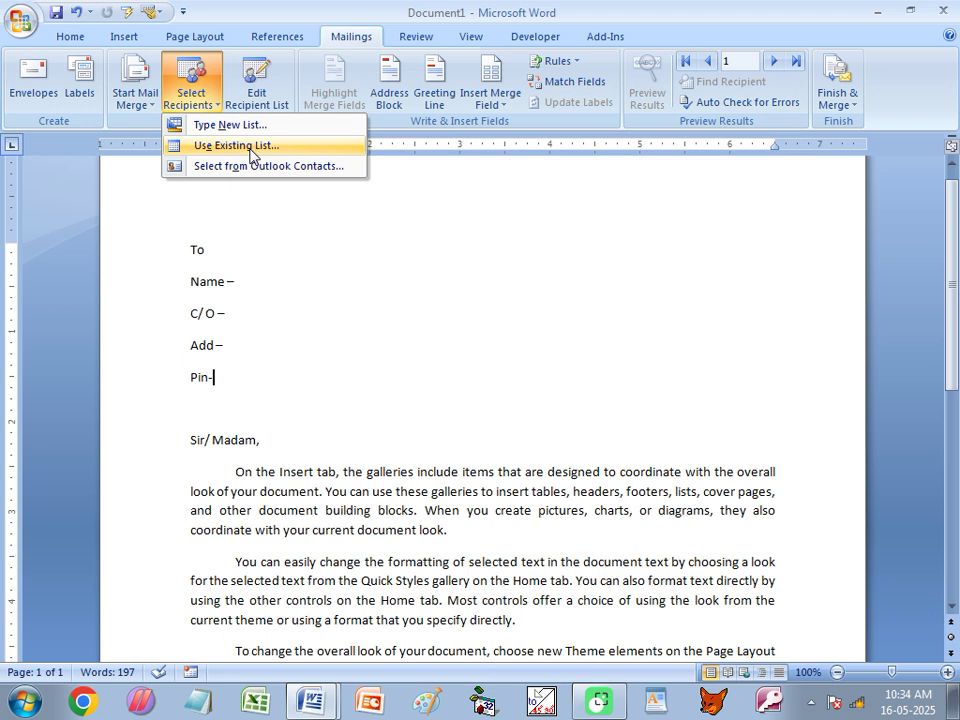
pyautogui.click(272, 311)
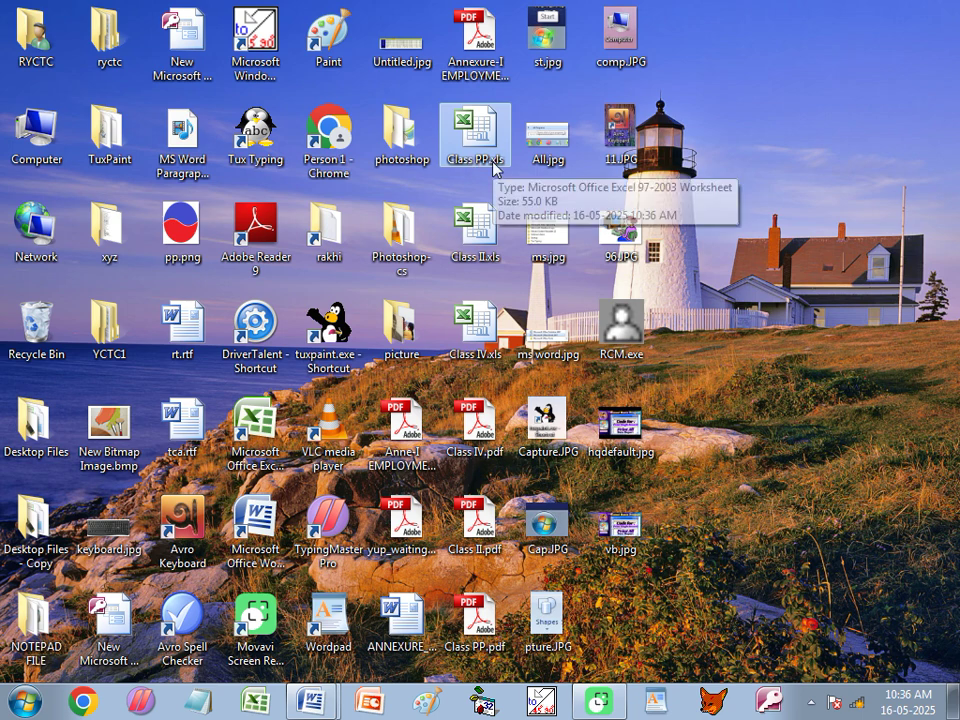
pyautogui.doubleClick(494, 168)
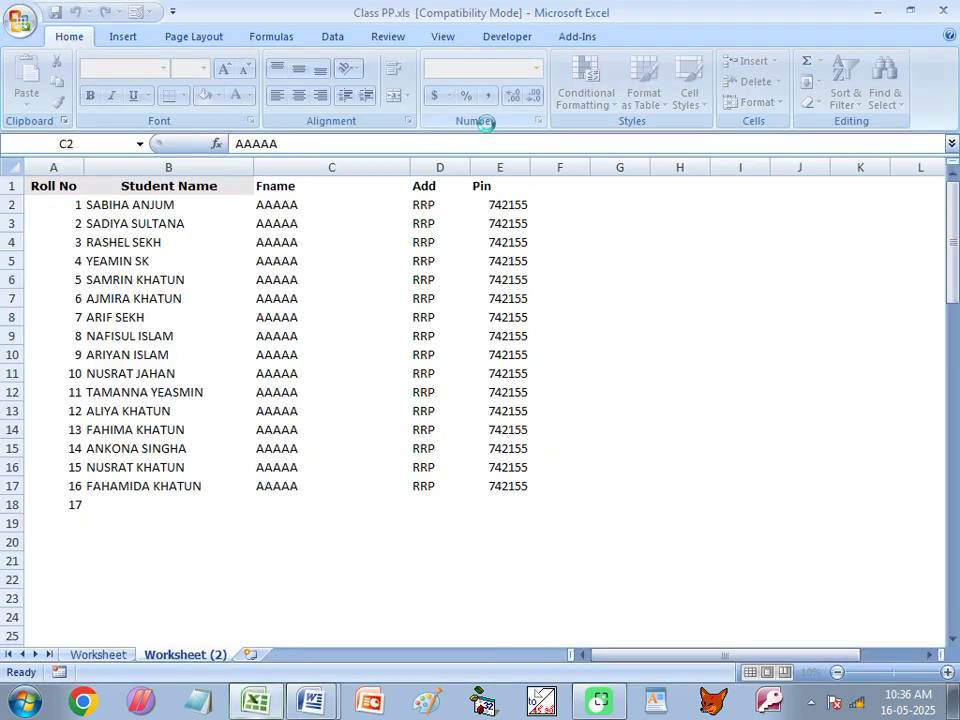
pyautogui.click(115, 206)
pyautogui.moveTo(115, 206); pyautogui.dragTo(145, 683)
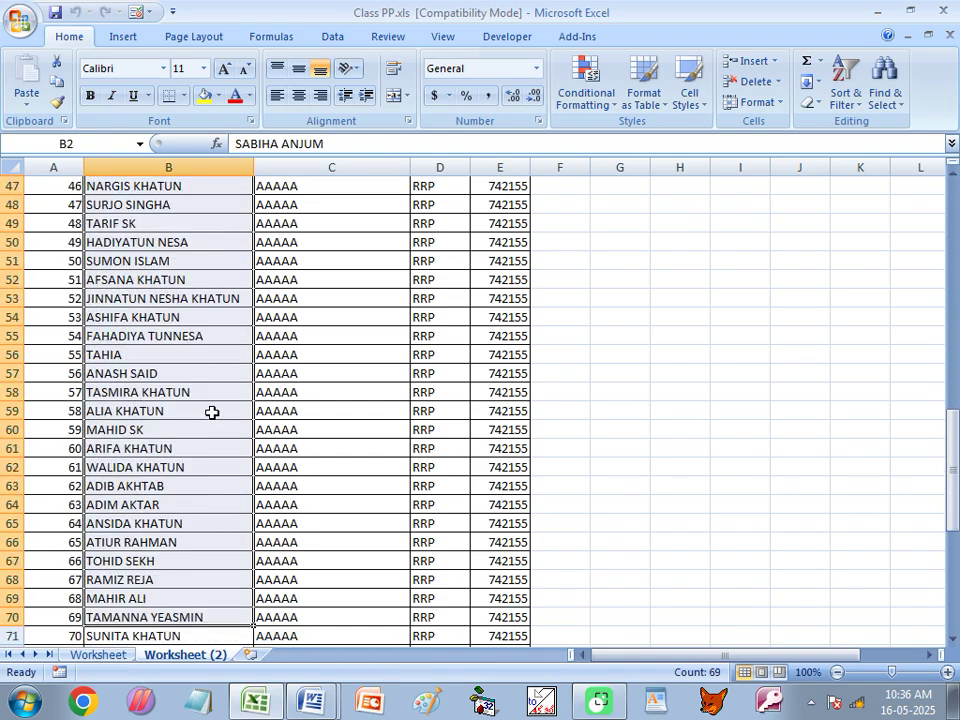
pyautogui.scroll(15, 212, 412)
pyautogui.moveTo(300, 213); pyautogui.dragTo(315, 596)
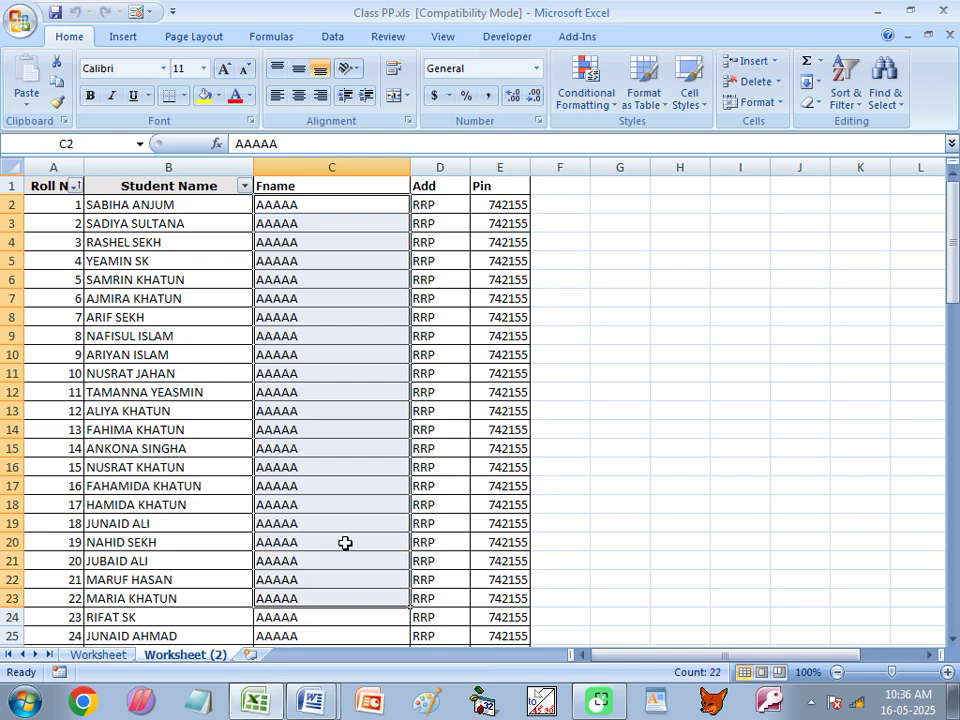
pyautogui.click(445, 205)
pyautogui.click(497, 205)
pyautogui.moveTo(497, 205); pyautogui.dragTo(525, 628)
pyautogui.scroll(17, 216, 538)
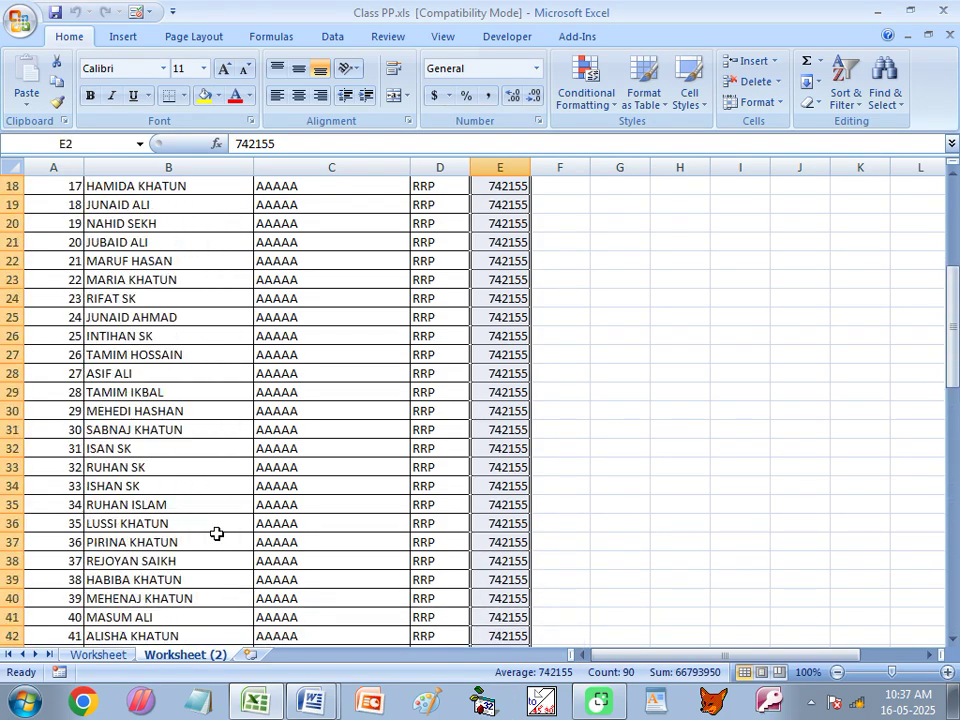
pyautogui.scroll(6, 216, 533)
pyautogui.click(187, 264)
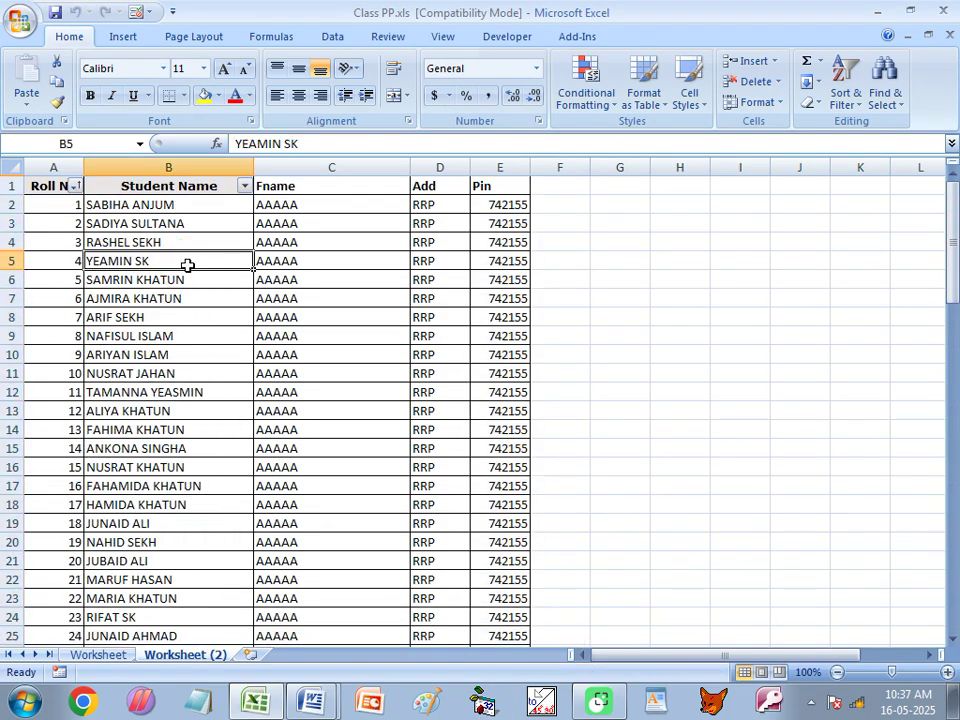
pyautogui.scroll(-14, 129, 347)
pyautogui.scroll(-13, 150, 480)
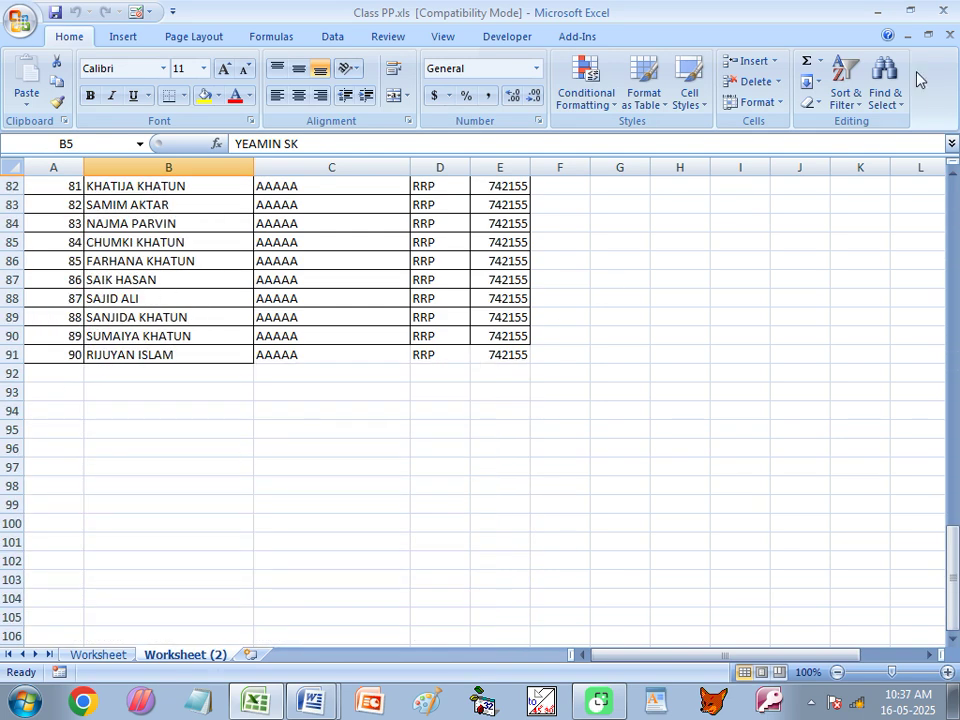
pyautogui.click(945, 12)
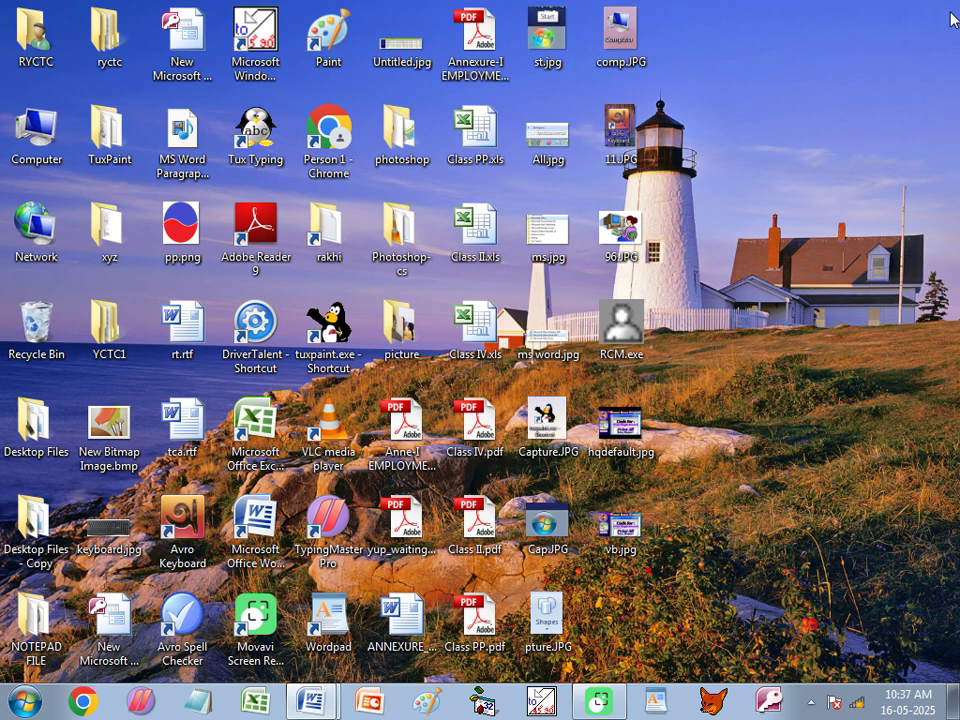
# Back in Document1, open Desktop\Class PP.xls as an existing recipient list.
pyautogui.moveTo(322, 704)
pyautogui.click(315, 671)
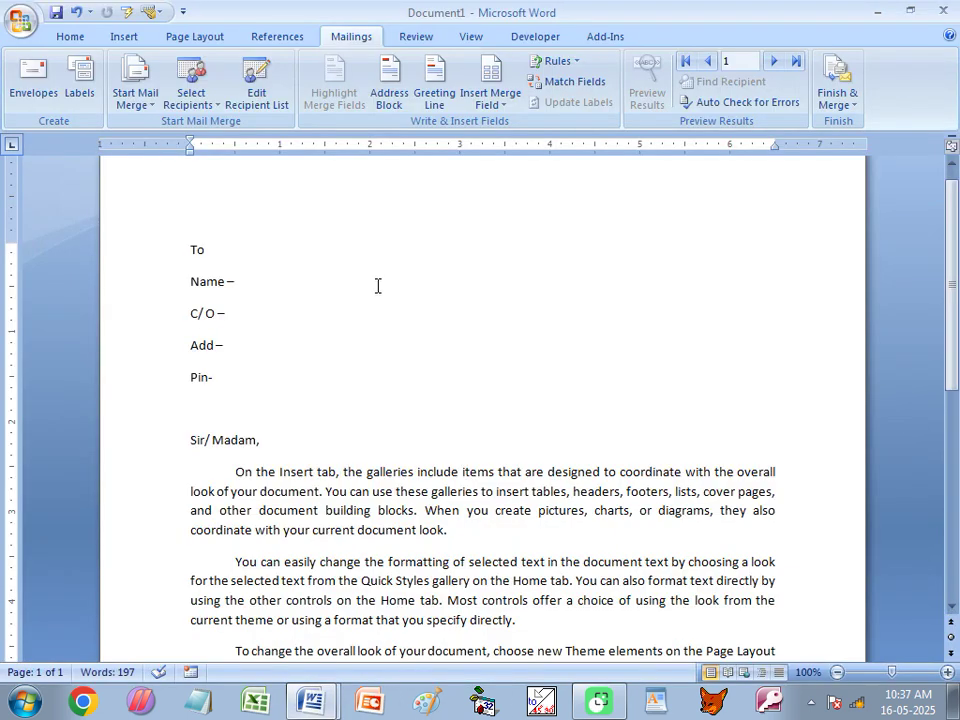
pyautogui.click(190, 98)
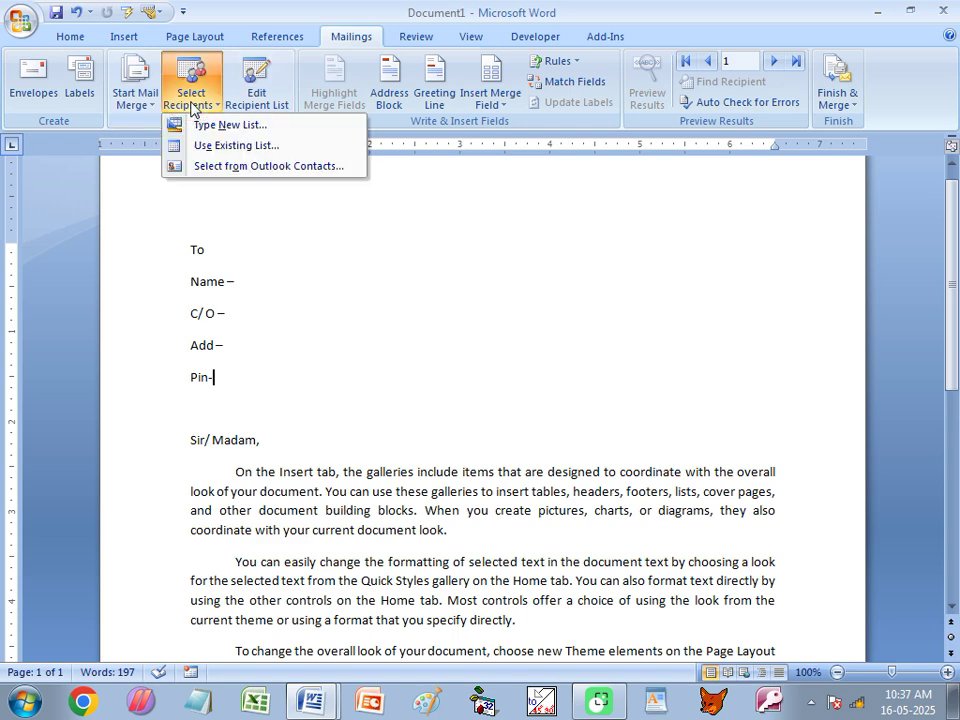
pyautogui.click(229, 146)
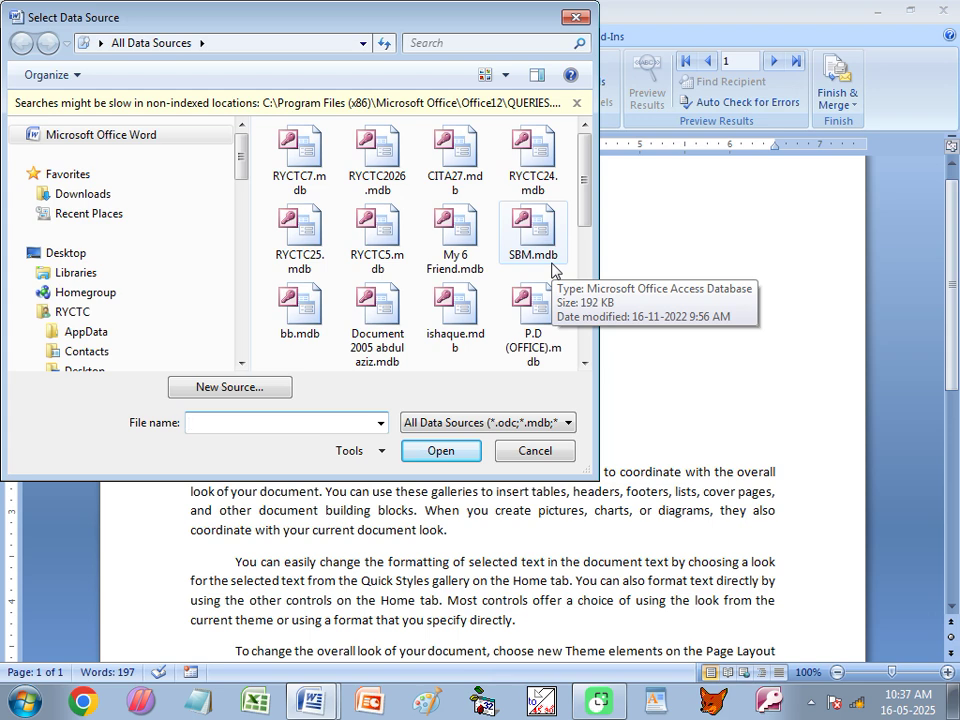
pyautogui.click(72, 252)
pyautogui.moveTo(586, 135); pyautogui.dragTo(577, 333)
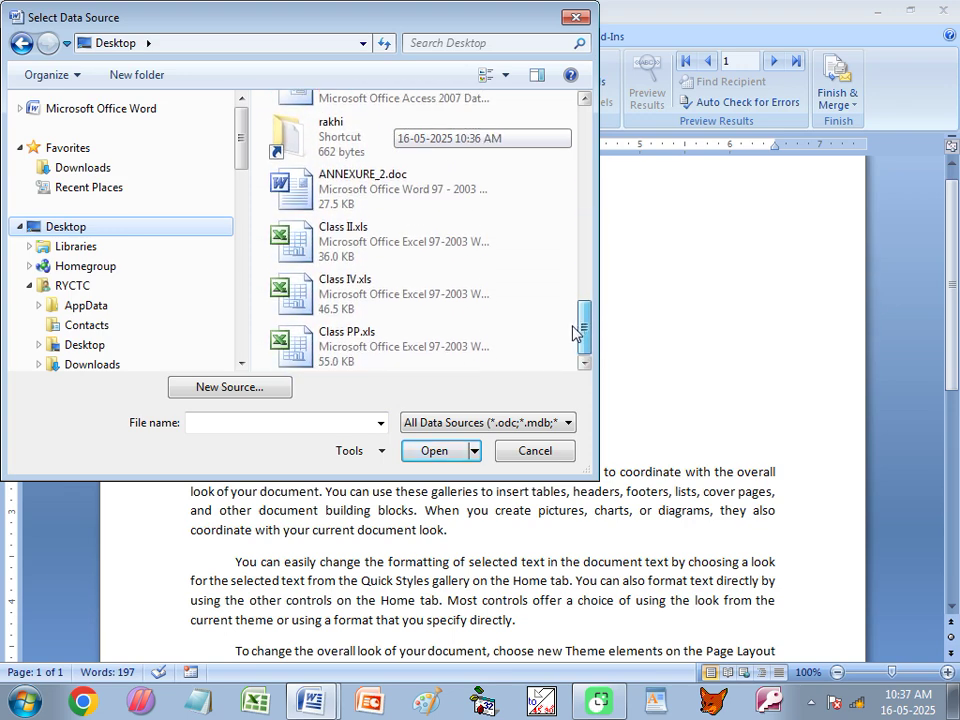
pyautogui.click(295, 349)
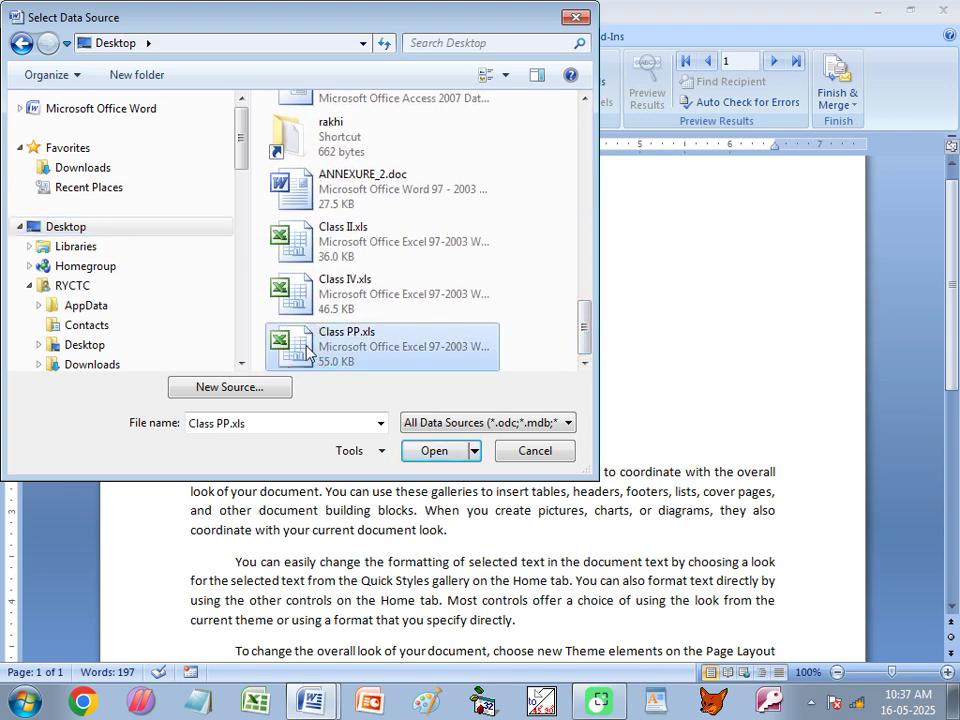
pyautogui.click(437, 452)
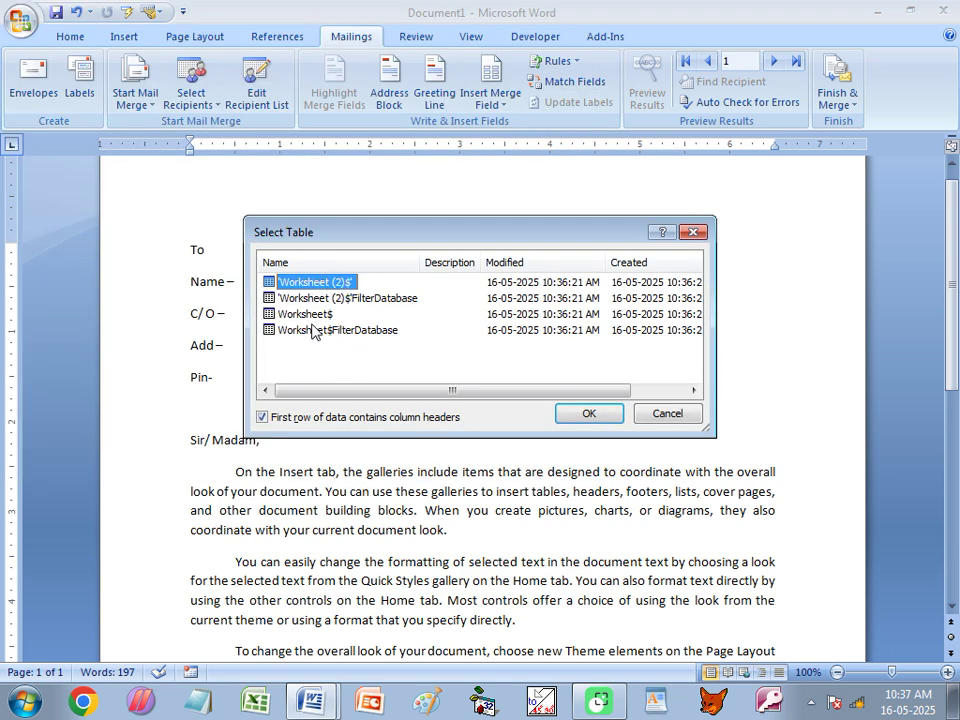
# Select the 'Worksheet (2)$'FilterDatabase table and list its available merge fields.
pyautogui.click(410, 300)
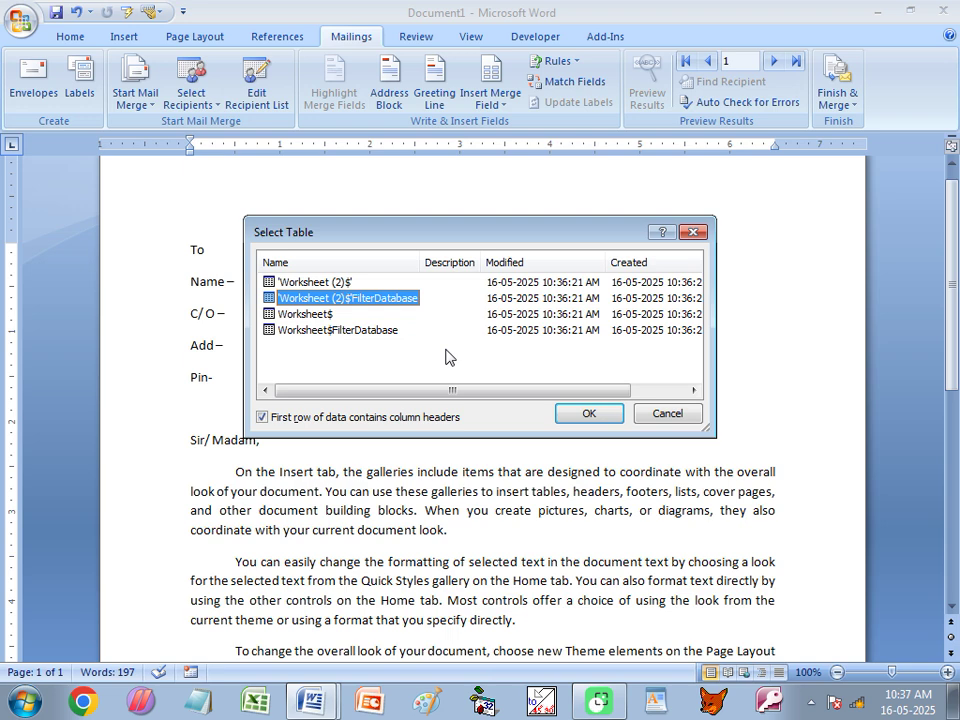
pyautogui.click(316, 284)
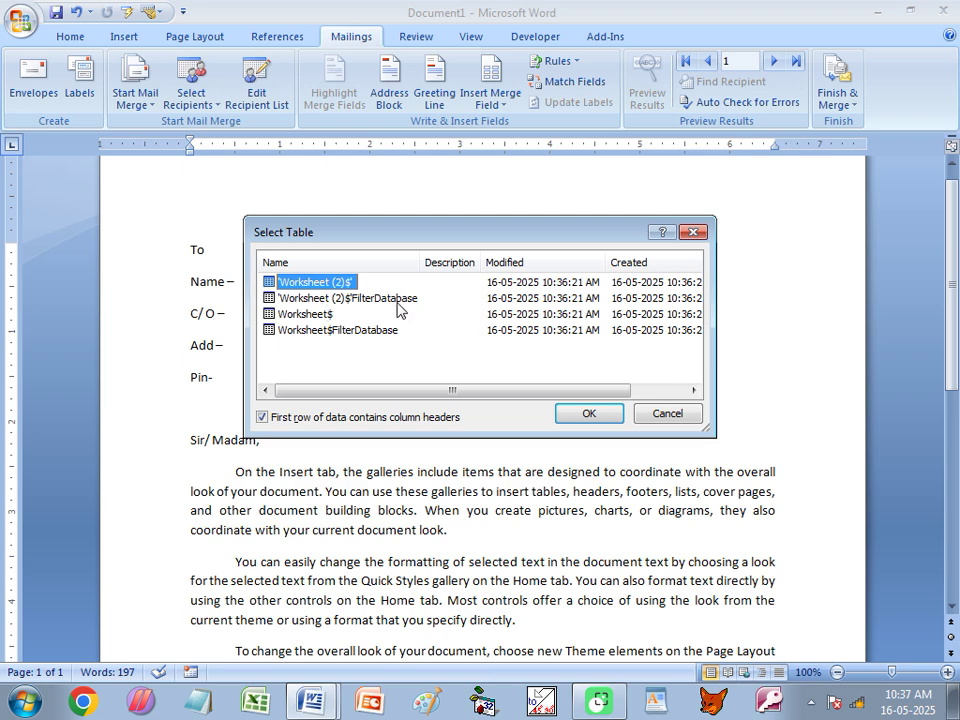
pyautogui.click(349, 299)
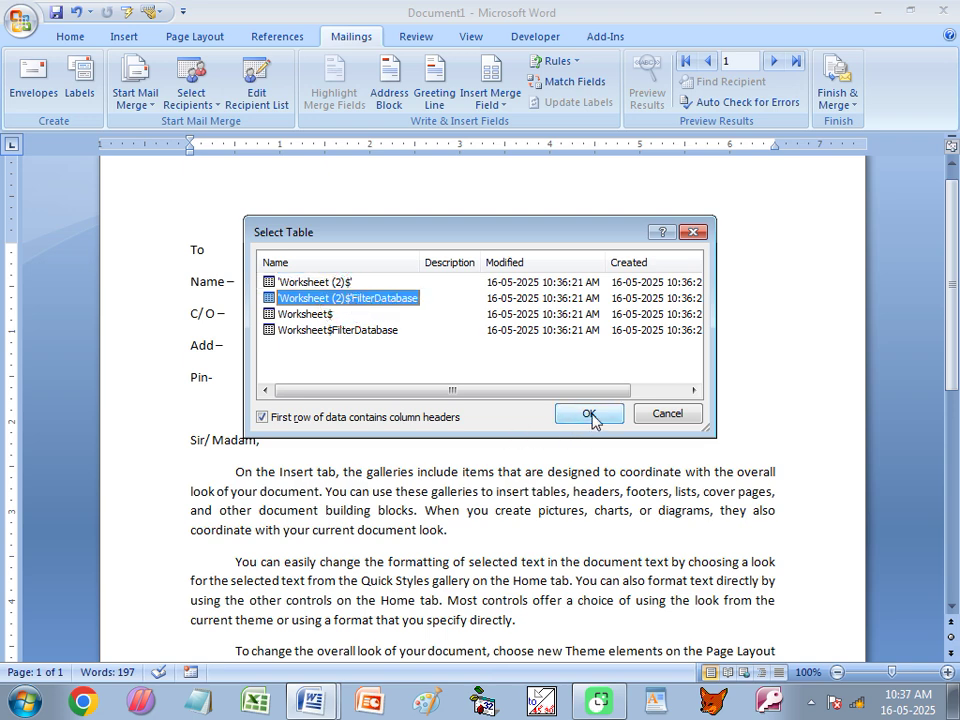
pyautogui.click(592, 416)
pyautogui.click(500, 104)
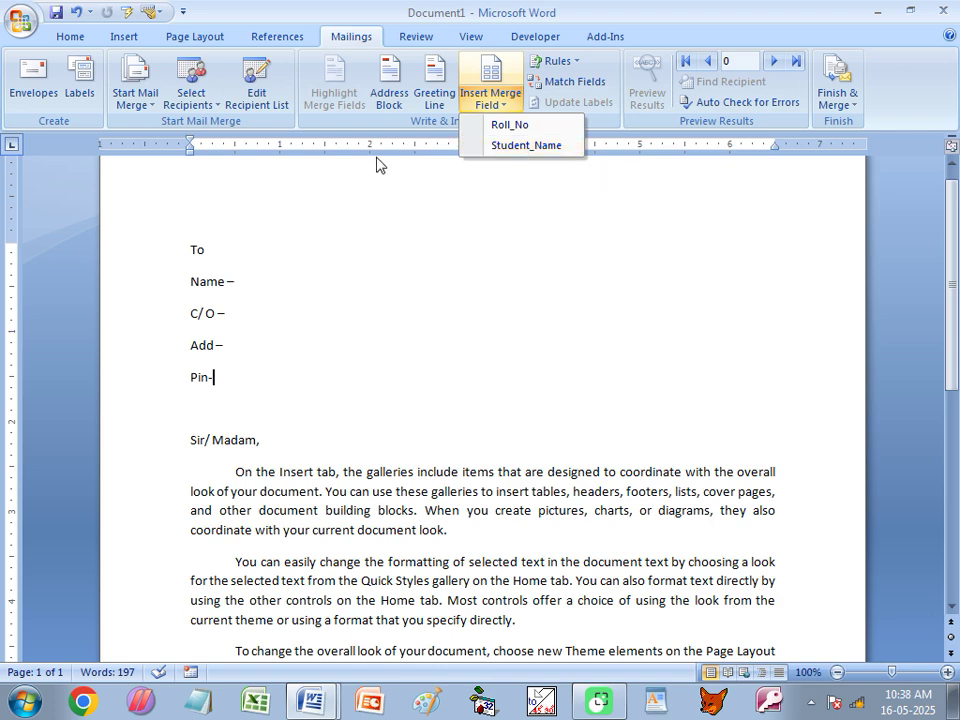
# Reattach Desktop\Class PP.xls's 'Worksheet (2)$'FilterDatabase table and list its merge fields.
pyautogui.click(190, 95)
pyautogui.click(211, 146)
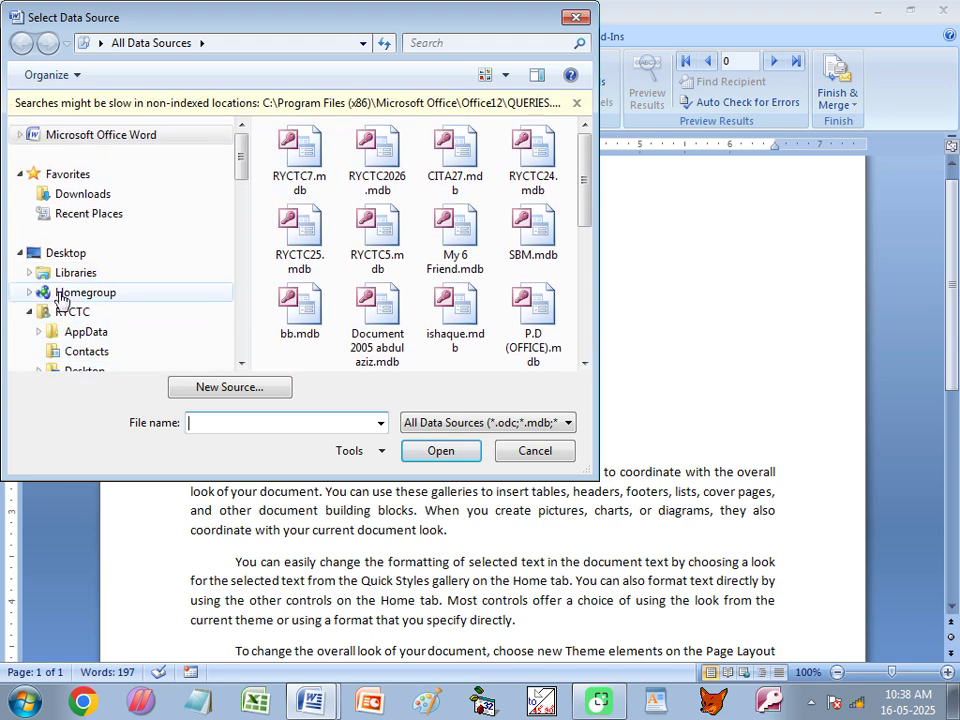
pyautogui.click(66, 252)
pyautogui.moveTo(580, 126); pyautogui.dragTo(582, 338)
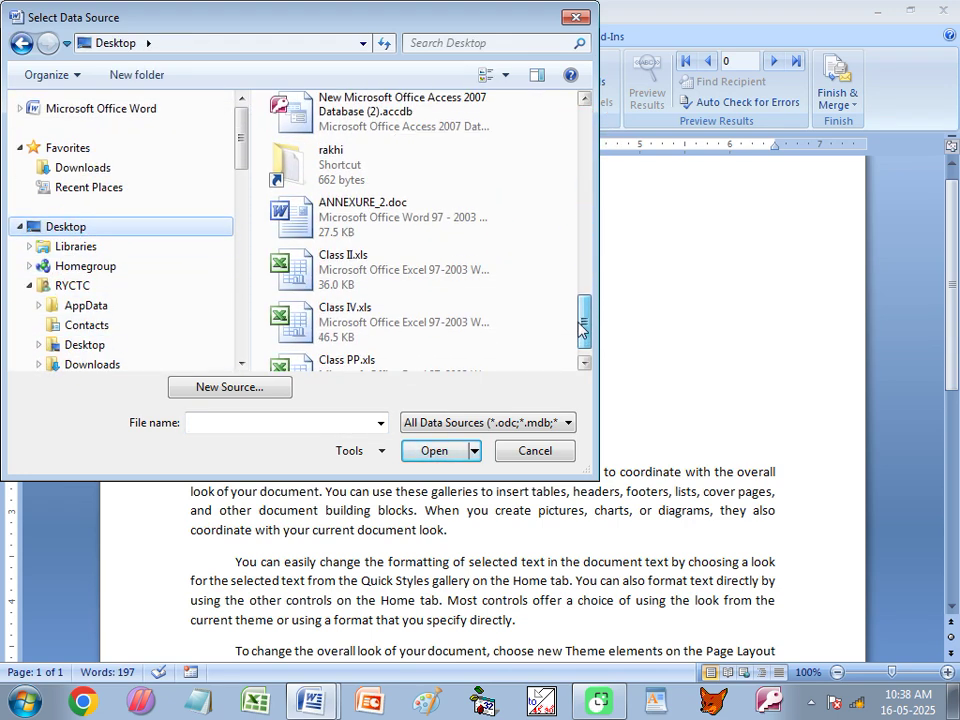
pyautogui.click(300, 364)
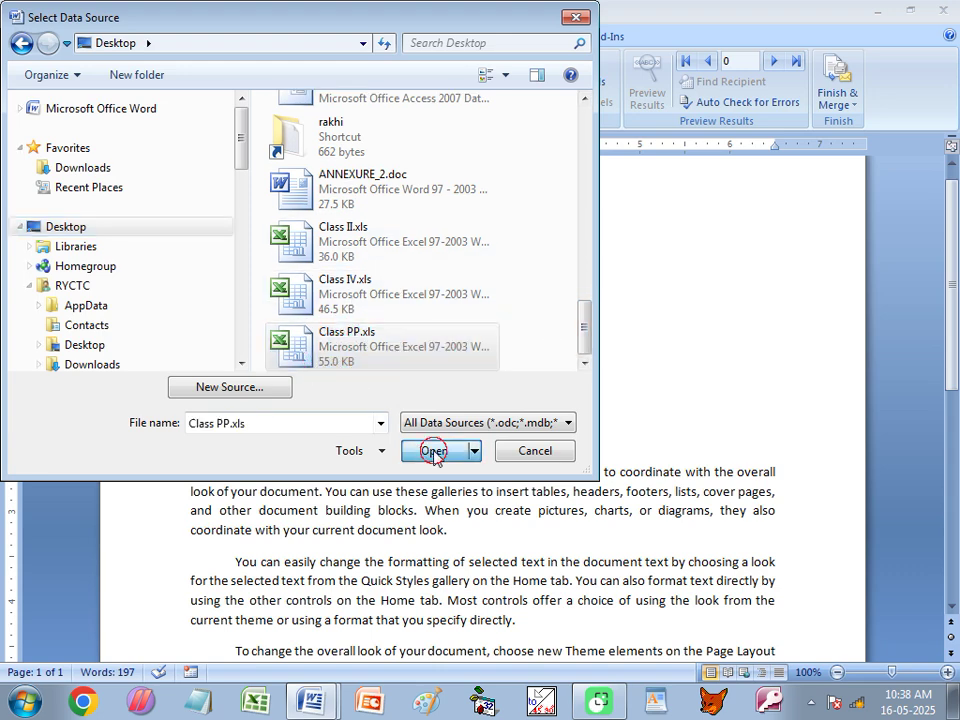
pyautogui.click(431, 450)
pyautogui.click(360, 298)
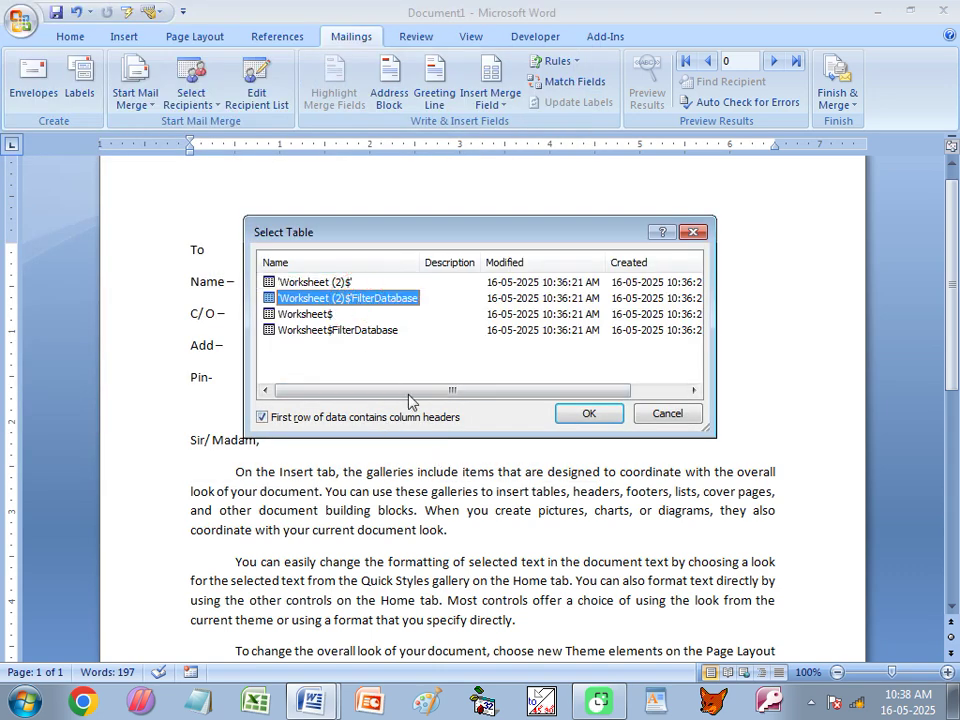
pyautogui.click(590, 414)
pyautogui.click(503, 108)
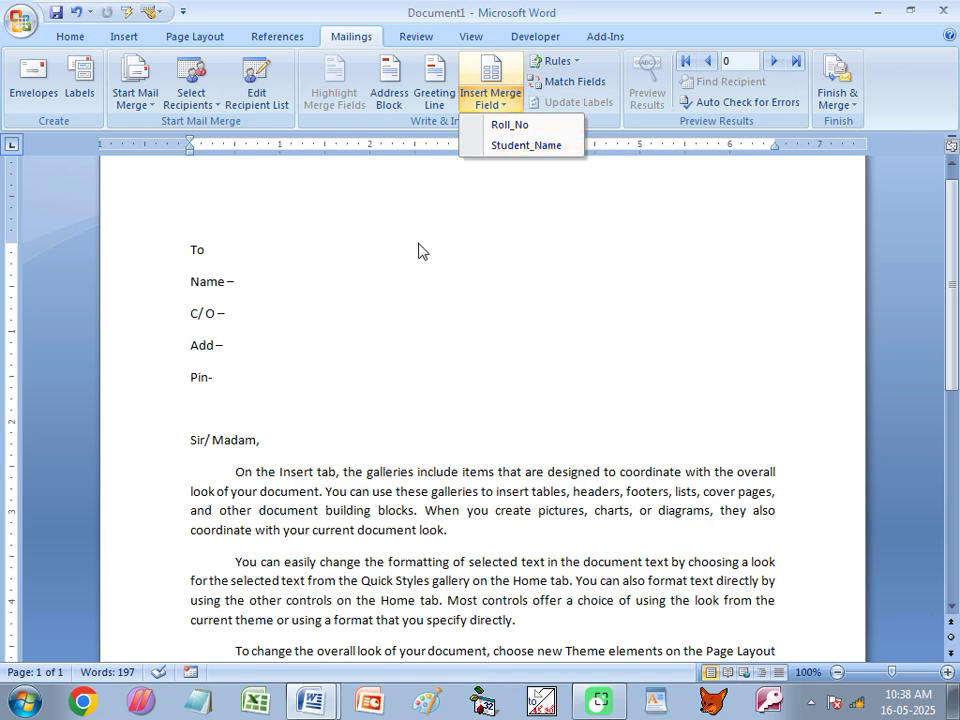
# Start choosing an existing recipient list from the Desktop, then cancel the data source dialog.
pyautogui.click(190, 98)
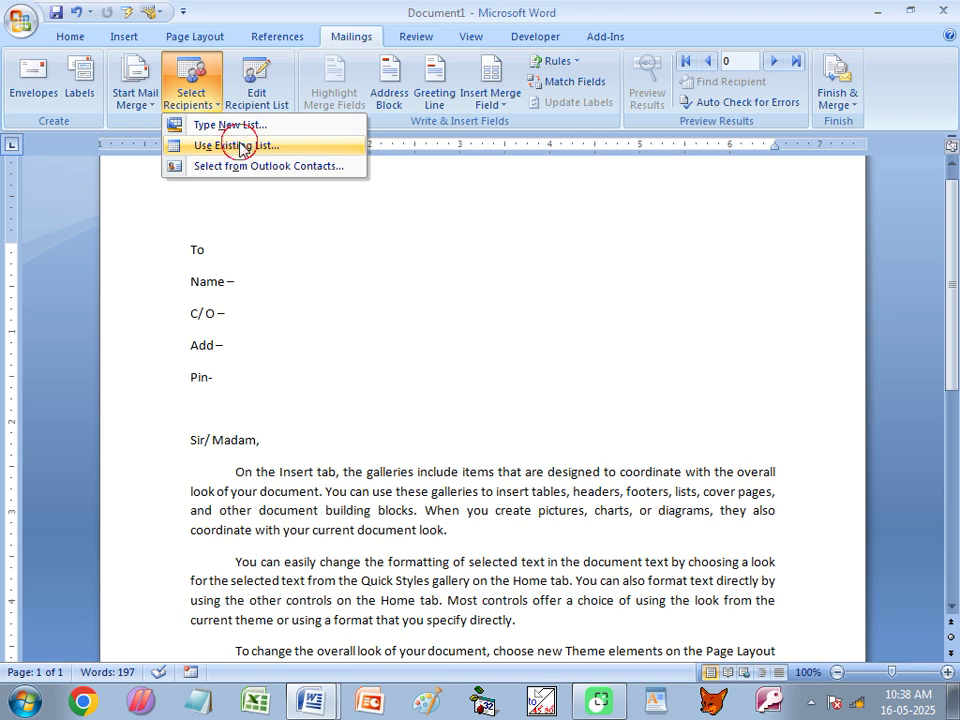
pyautogui.click(208, 145)
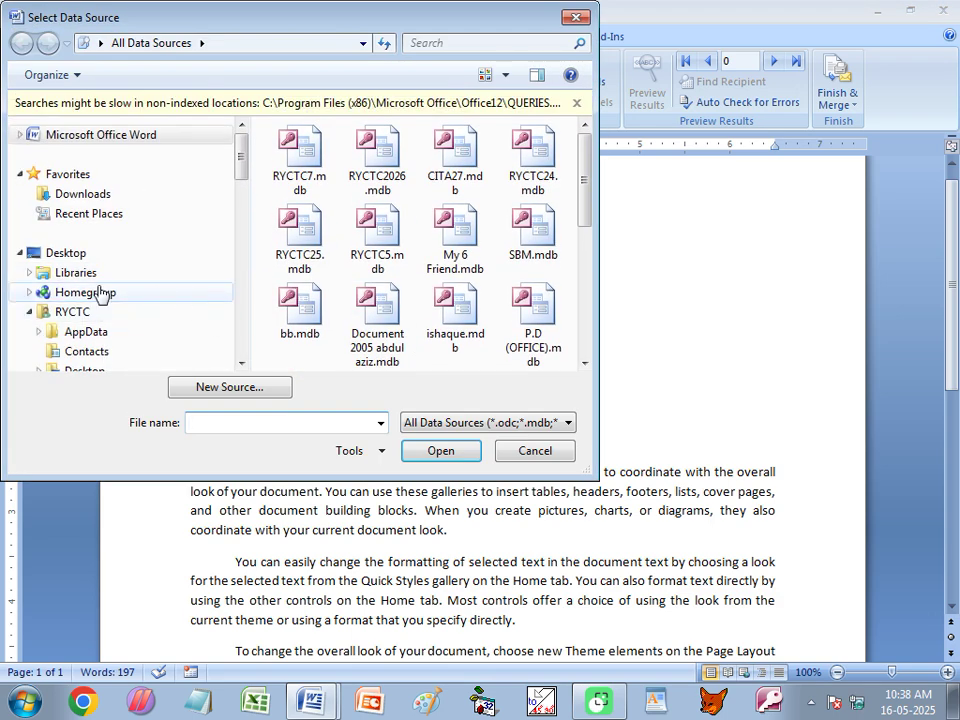
pyautogui.click(77, 256)
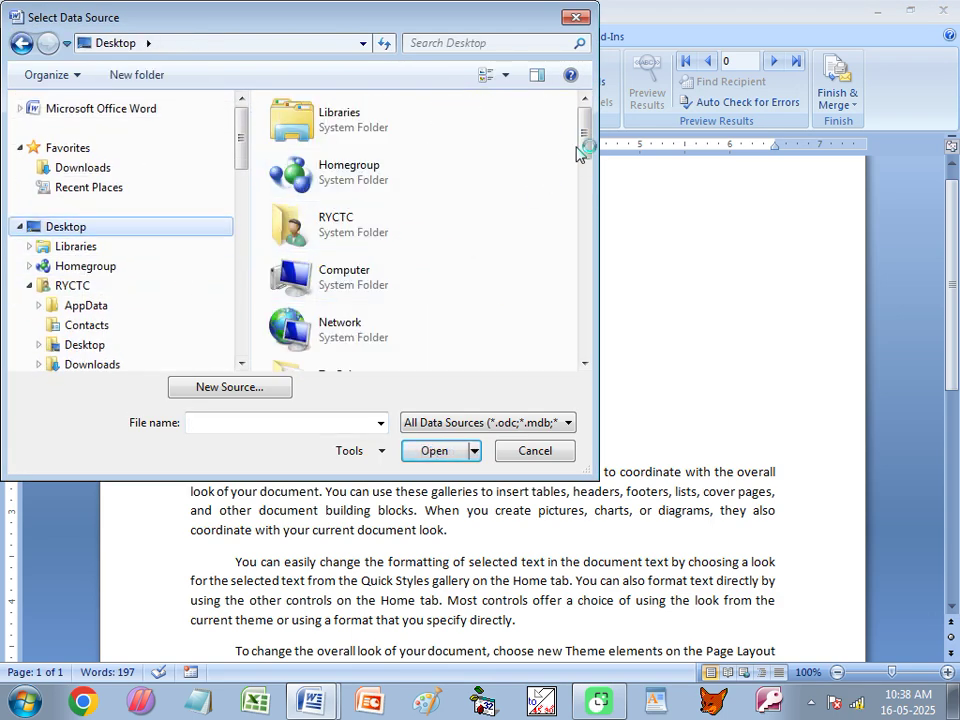
pyautogui.moveTo(585, 145); pyautogui.dragTo(585, 302)
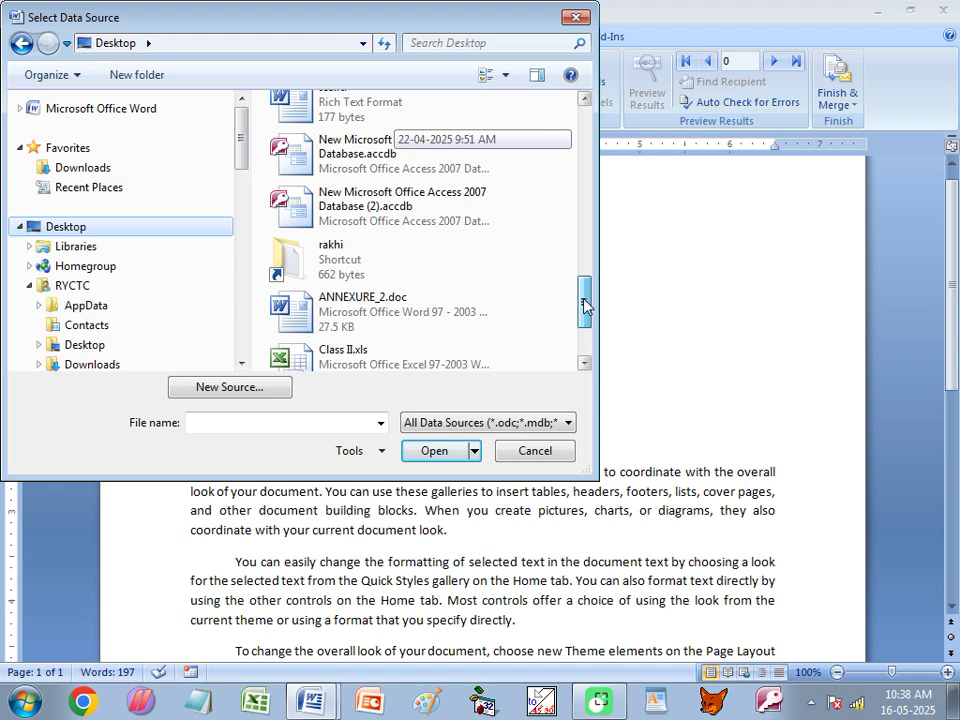
pyautogui.click(575, 17)
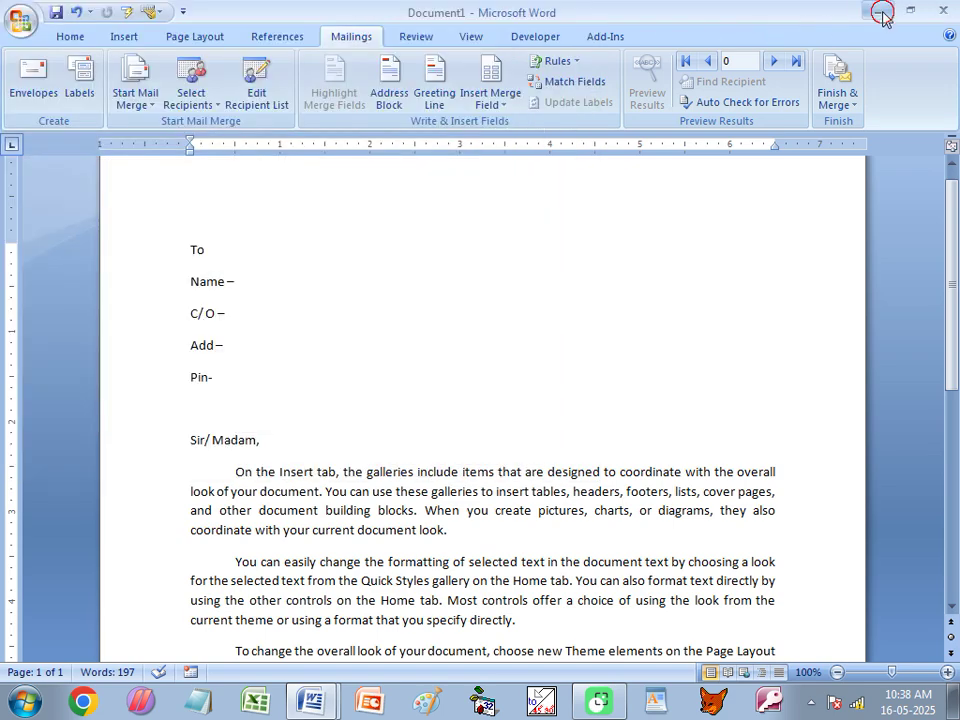
# Show the desktop and try opening Class PP.xls, dismissing the file-in-use warning.
pyautogui.press('super+d')
pyautogui.doubleClick(475, 130)
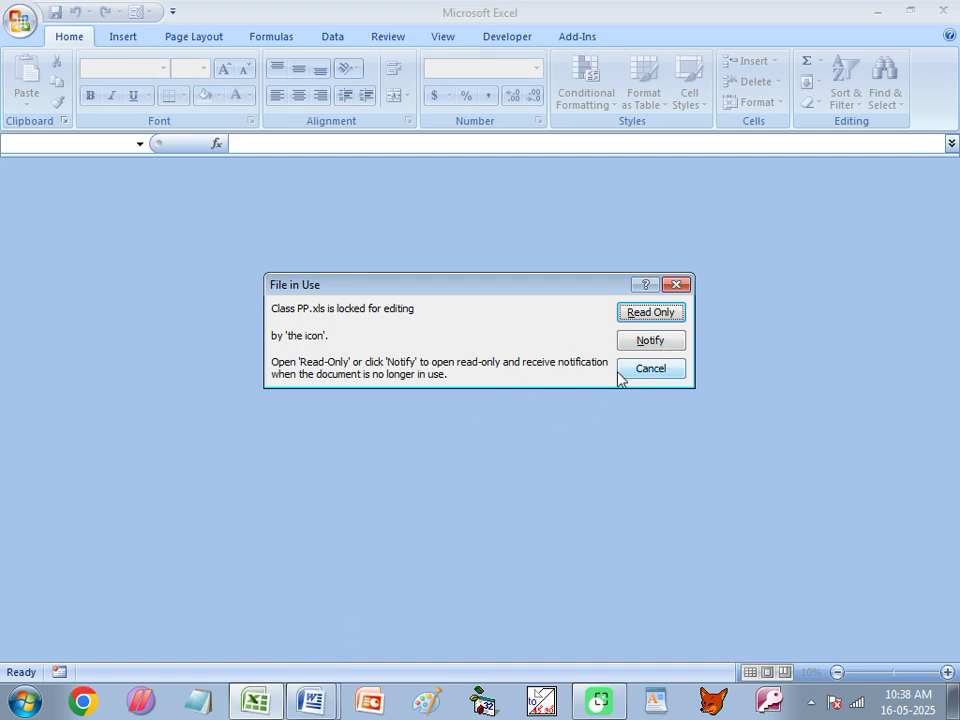
pyautogui.click(650, 369)
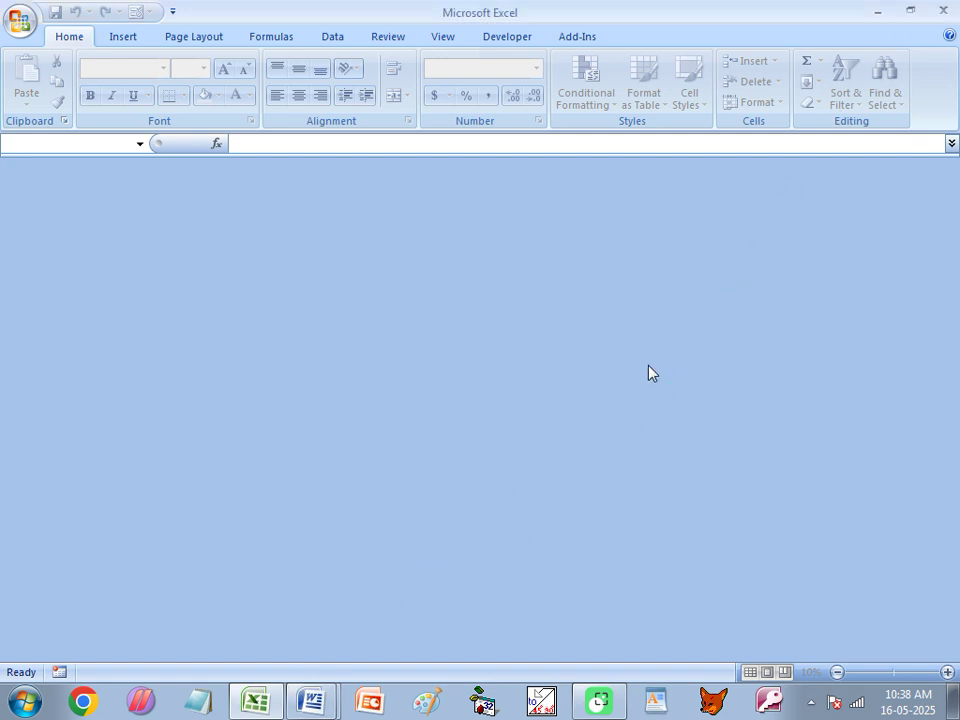
# Relink Document1 to the RYCTC7.mdb recipient list, then minimize Word and close the empty Excel window.
pyautogui.click(309, 697)
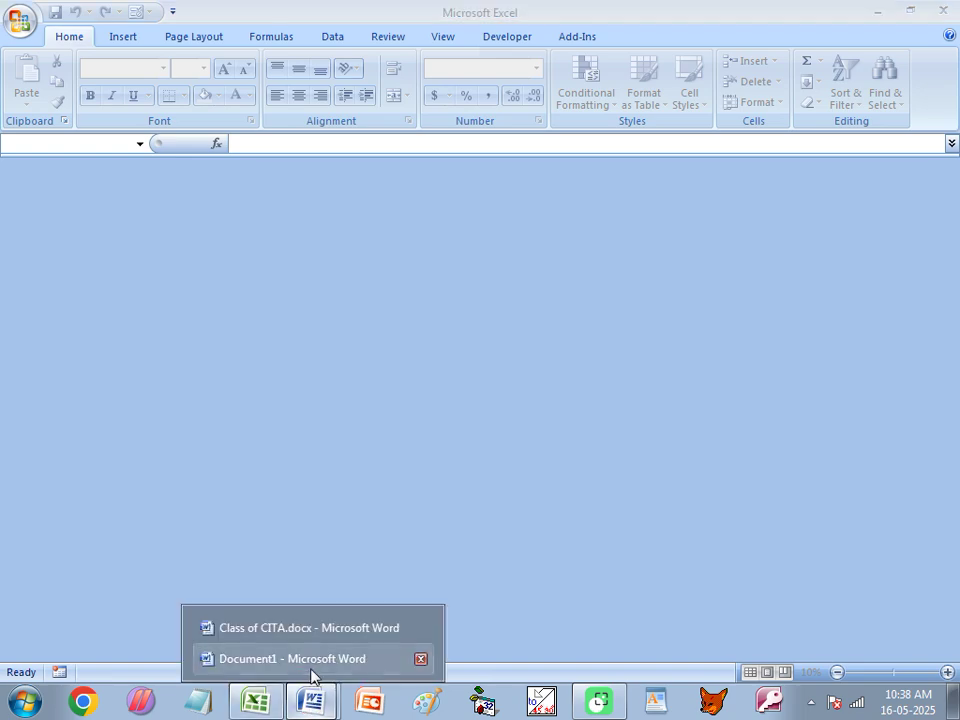
pyautogui.click(292, 660)
pyautogui.click(351, 36)
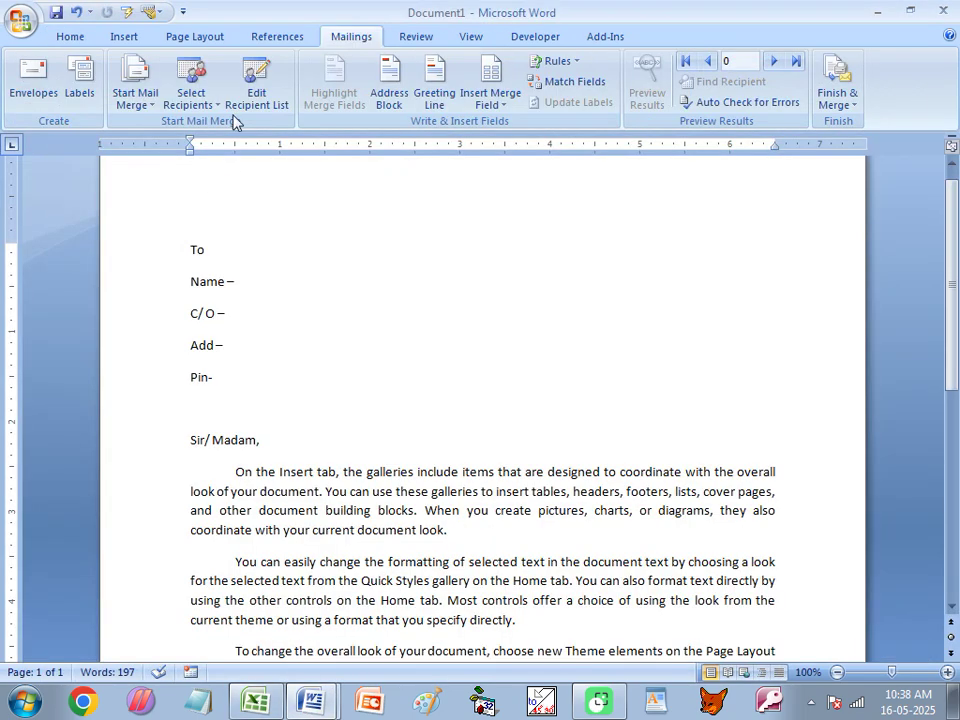
pyautogui.click(191, 92)
pyautogui.click(212, 146)
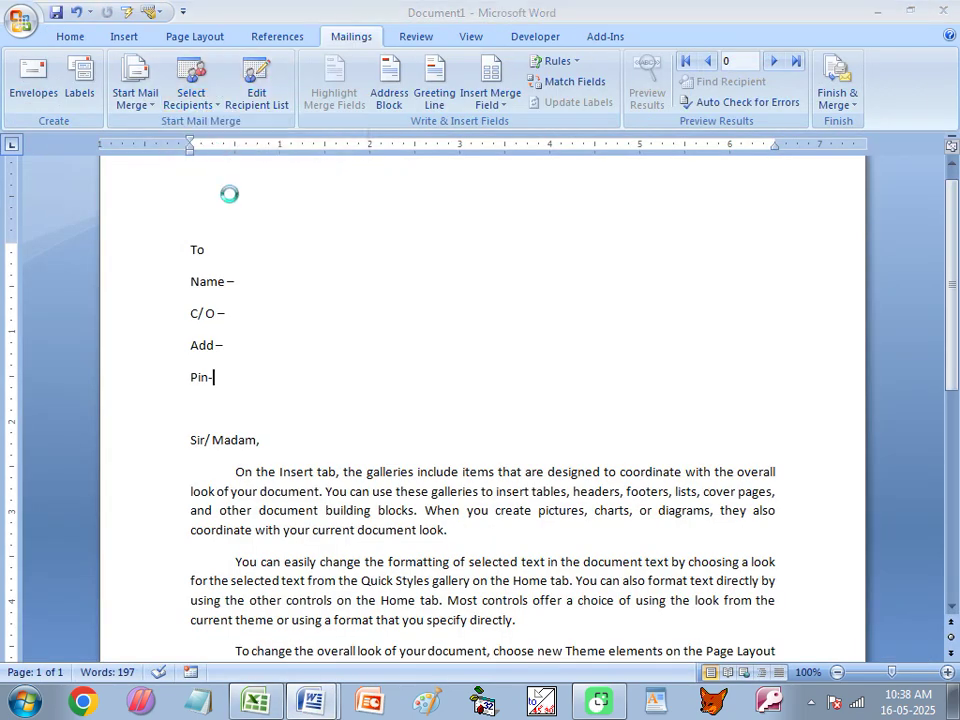
pyautogui.click(300, 145)
pyautogui.click(440, 451)
pyautogui.click(877, 12)
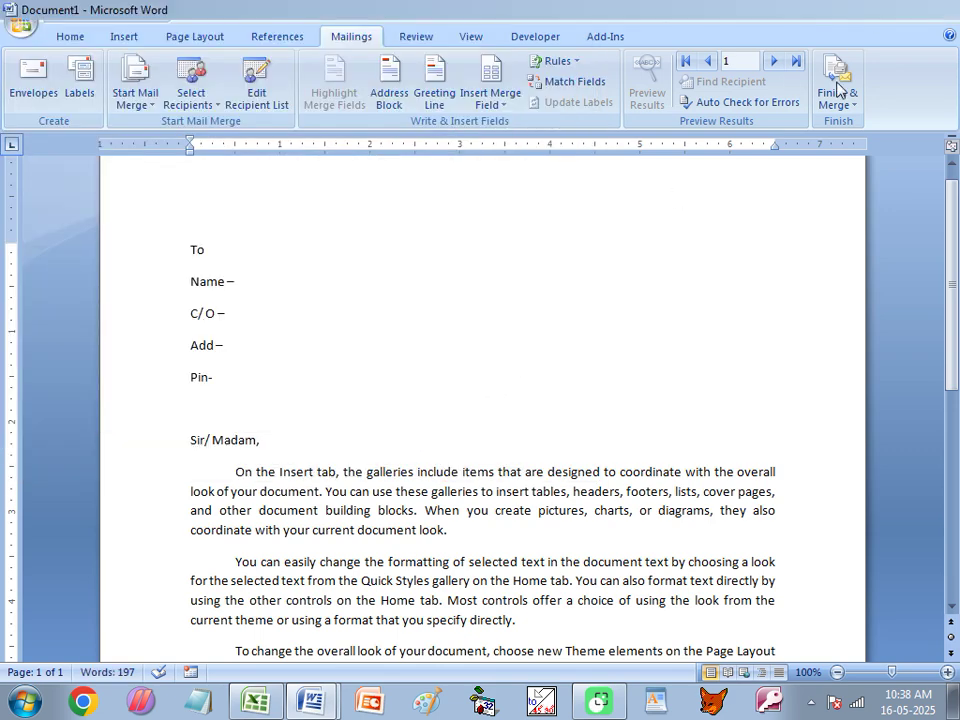
pyautogui.click(941, 11)
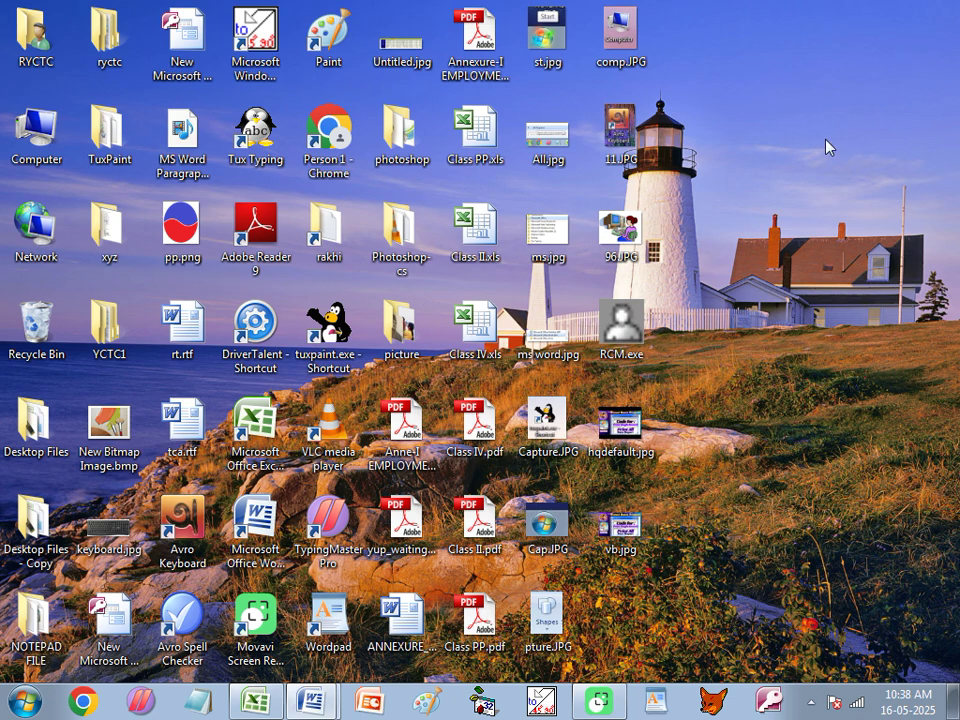
# Open Class PP.xls and rename the Worksheet (2) sheet to xx.
pyautogui.doubleClick(480, 130)
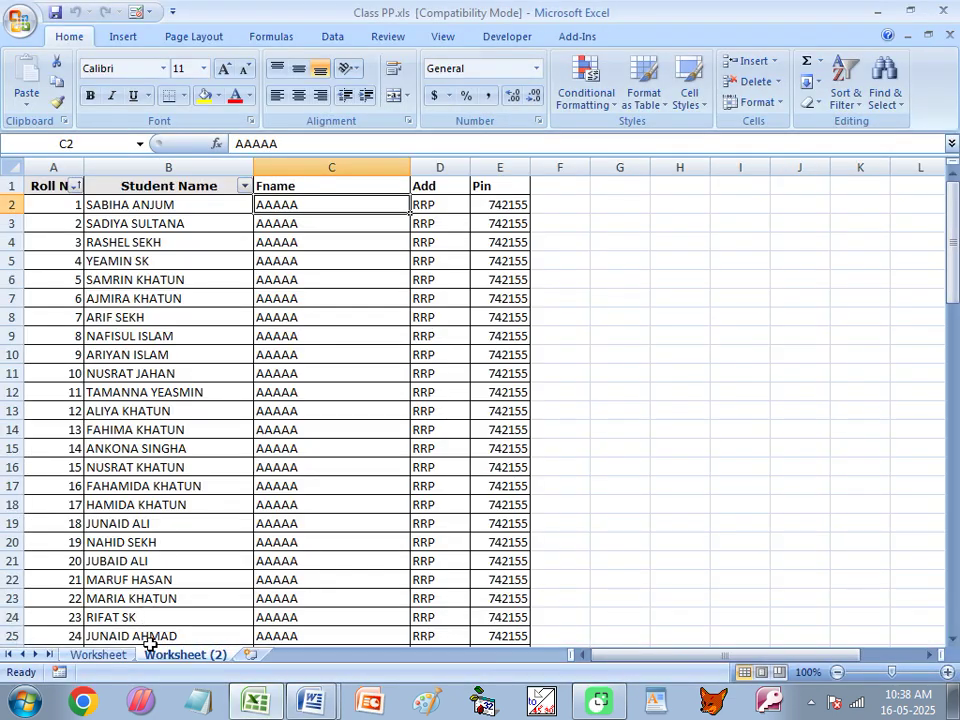
pyautogui.doubleClick(181, 654)
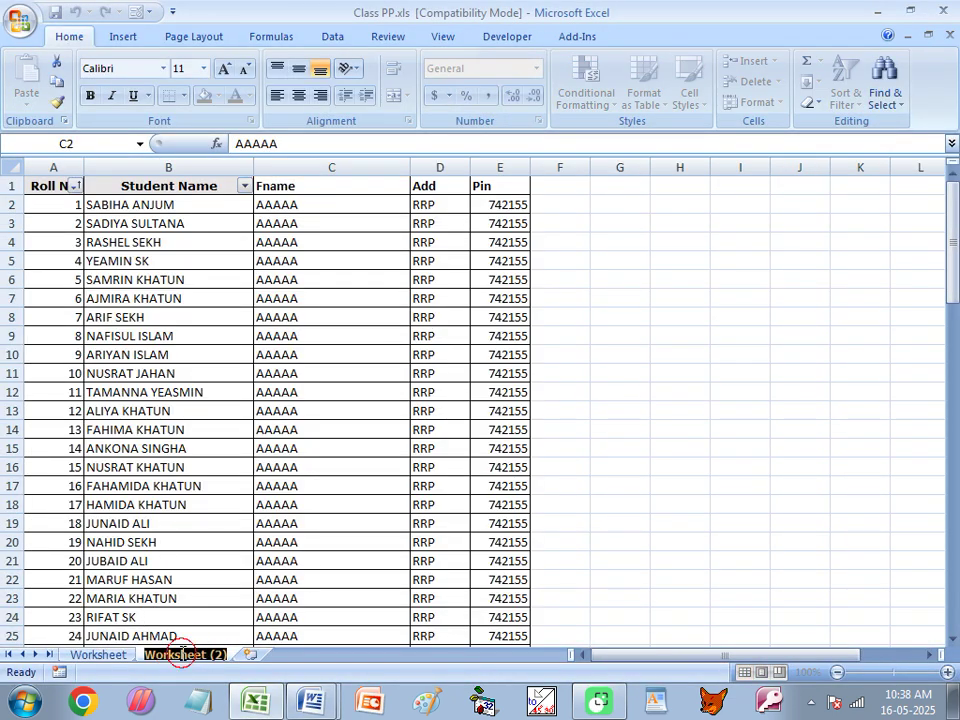
pyautogui.write('xx')
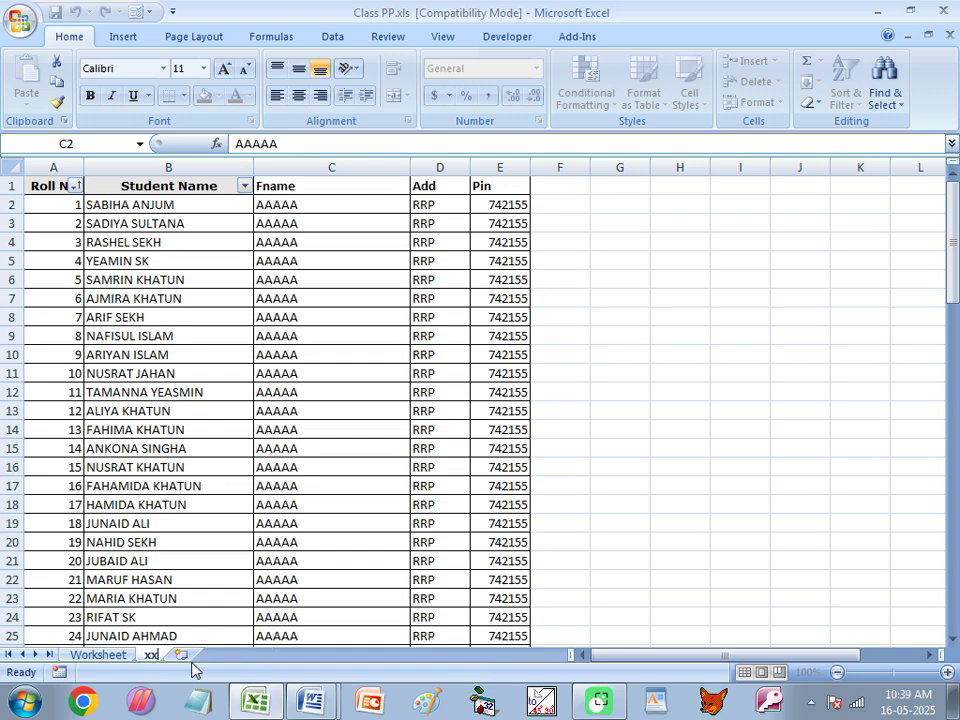
pyautogui.press('Return')
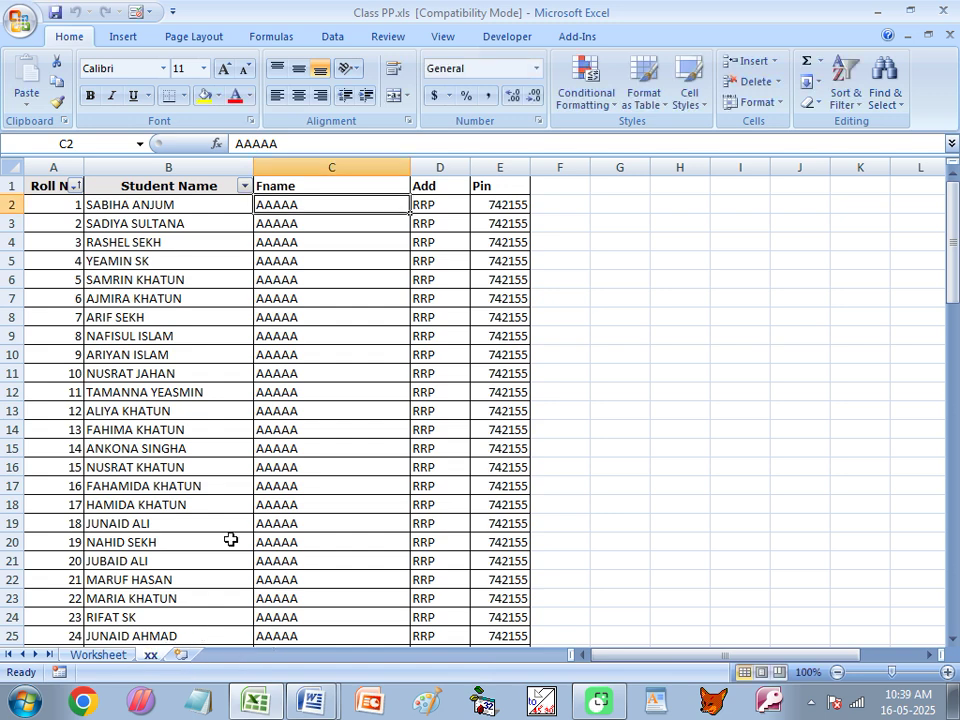
# Turn off the sheet's filter, then close Excel and save the workbook.
pyautogui.click(300, 408)
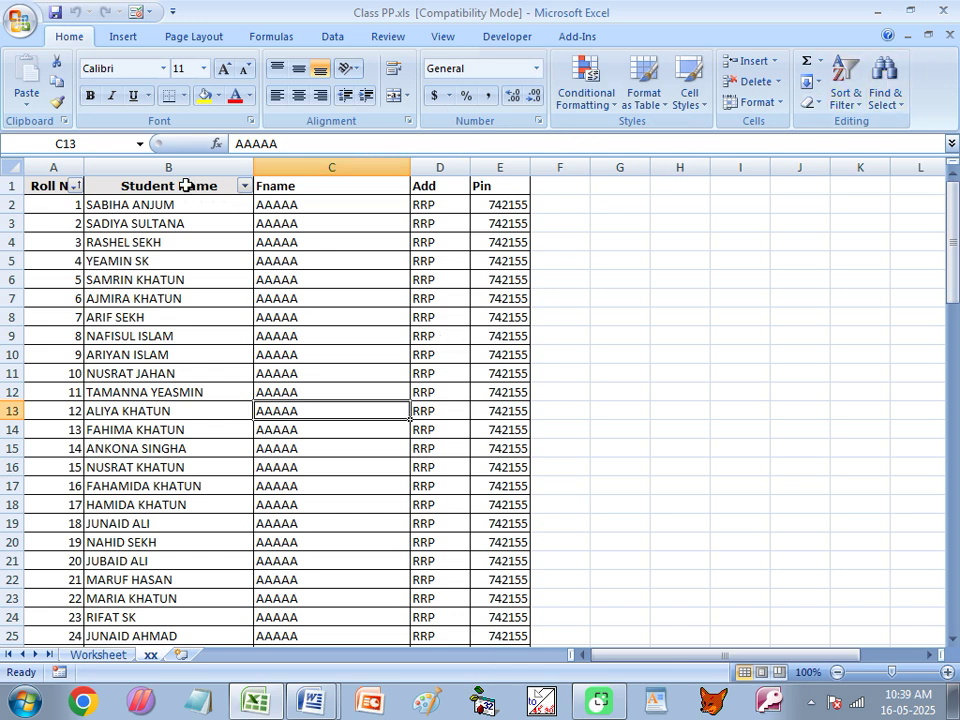
pyautogui.click(350, 36)
pyautogui.click(455, 82)
pyautogui.click(221, 259)
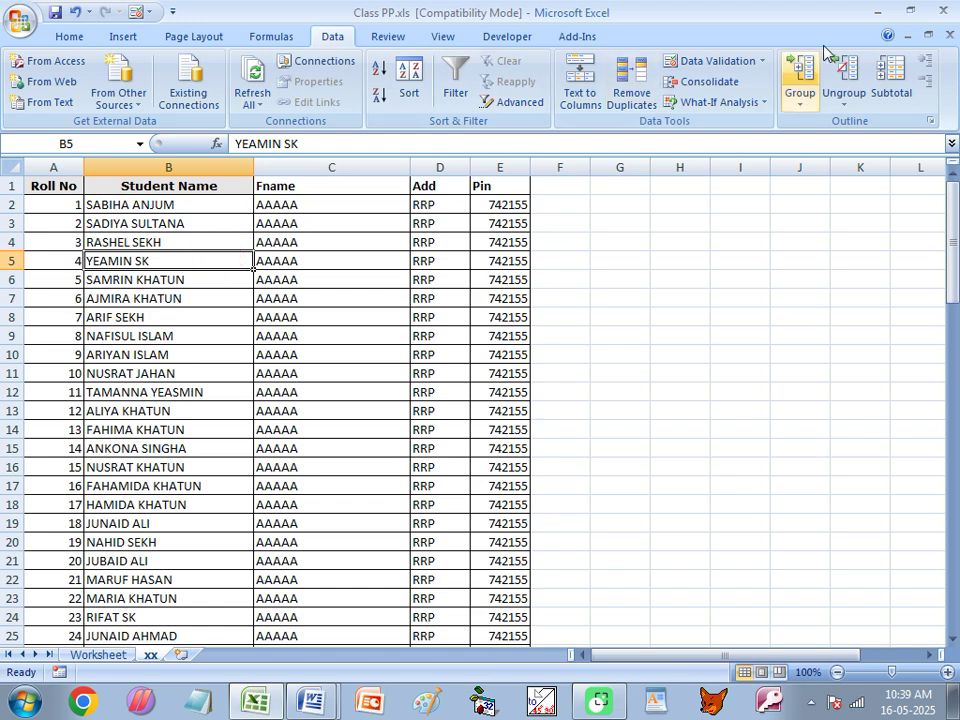
pyautogui.click(943, 10)
pyautogui.click(407, 398)
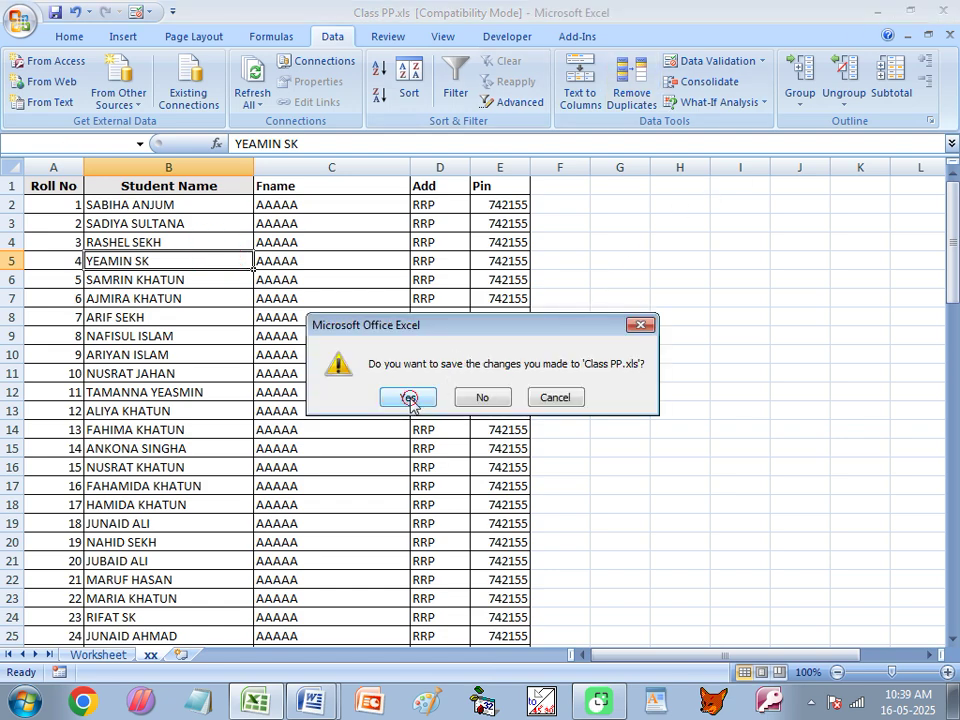
# Back in Document1, use the xx$ sheet of Class PP.xls as the existing recipient list.
pyautogui.click(328, 702)
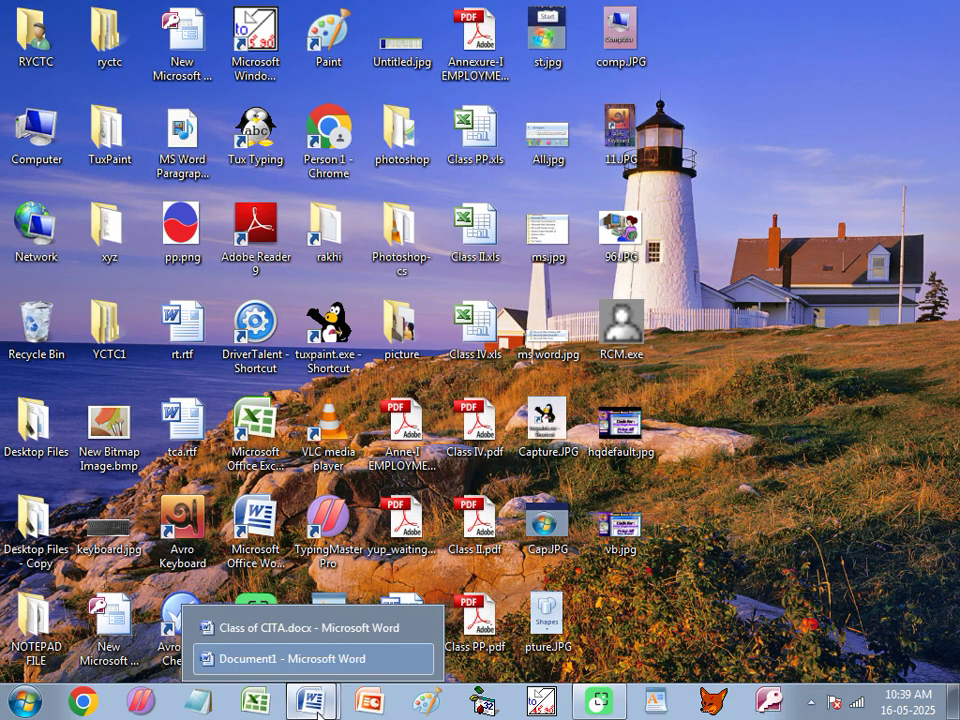
pyautogui.click(289, 662)
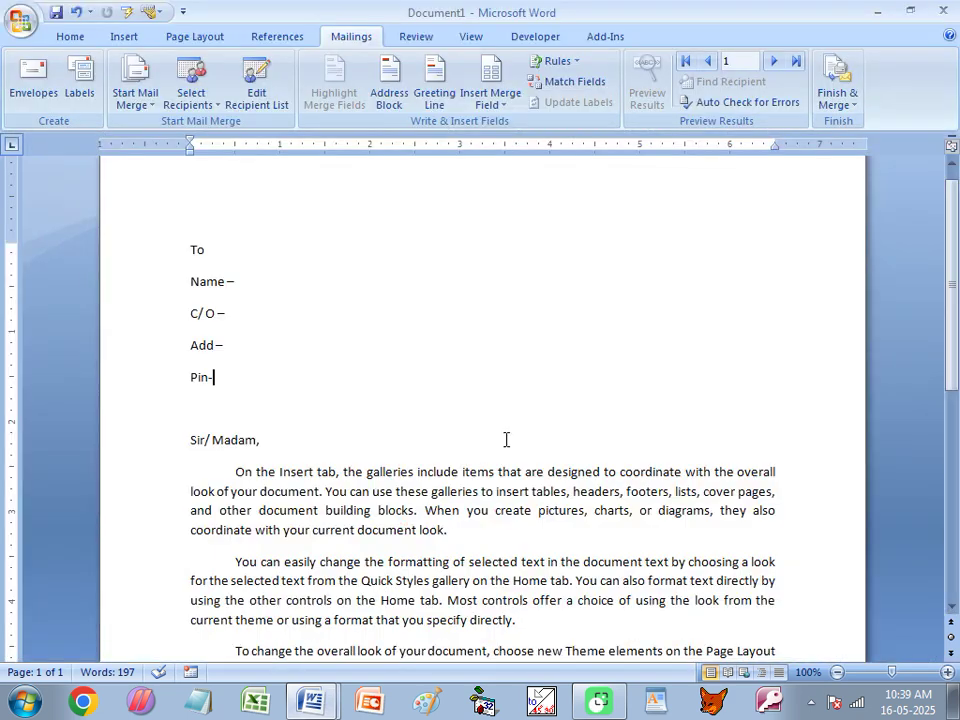
pyautogui.click(185, 100)
pyautogui.click(203, 144)
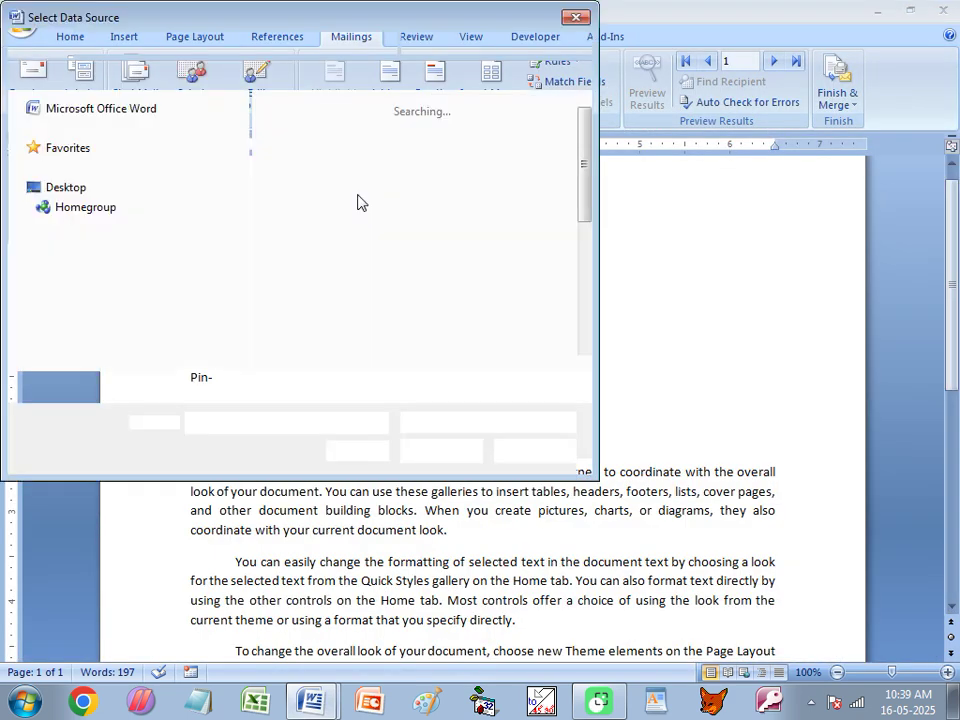
pyautogui.click(64, 252)
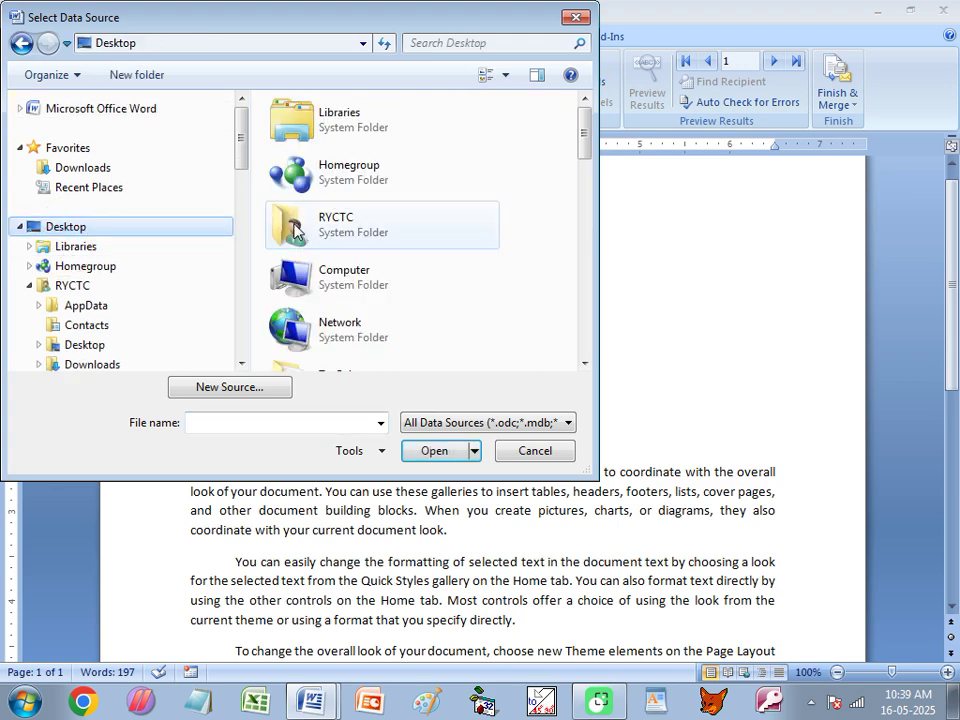
pyautogui.moveTo(581, 140); pyautogui.dragTo(583, 342)
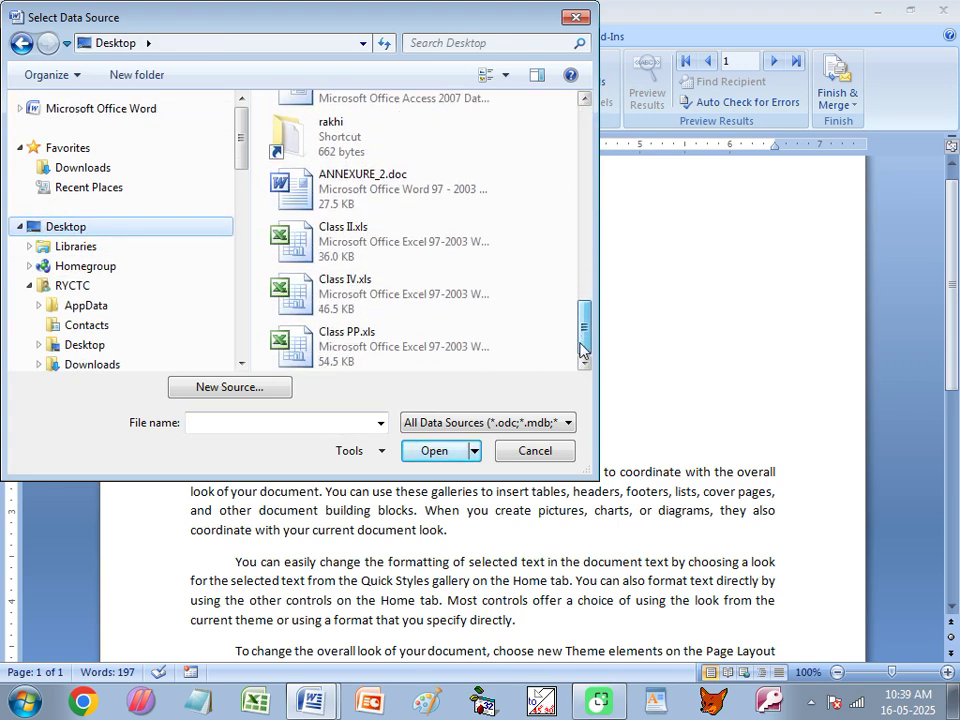
pyautogui.click(276, 354)
pyautogui.click(432, 450)
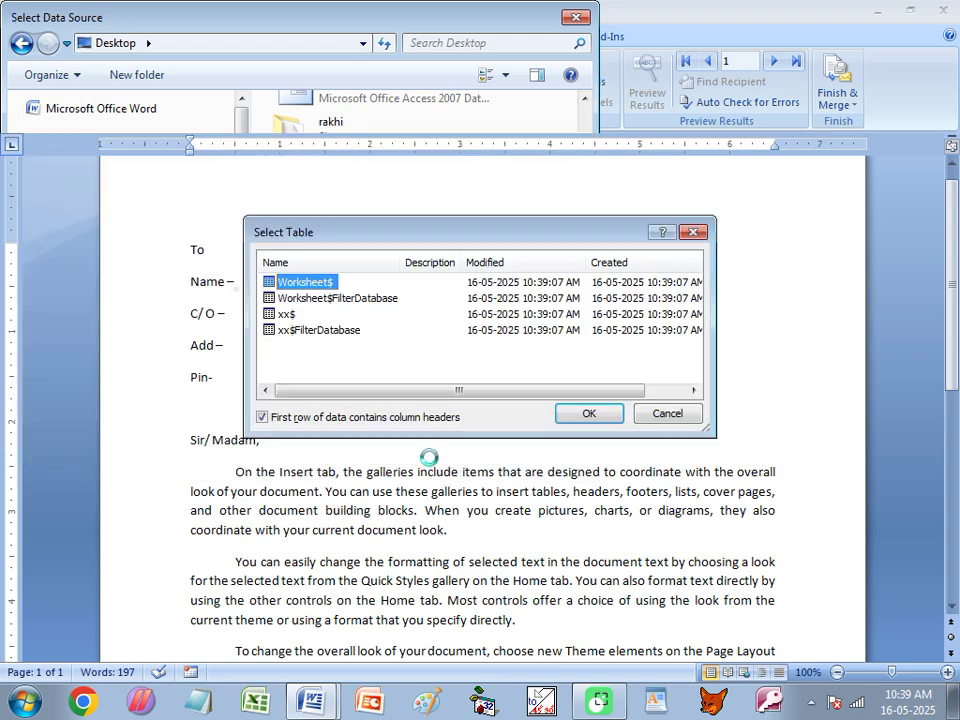
pyautogui.click(288, 315)
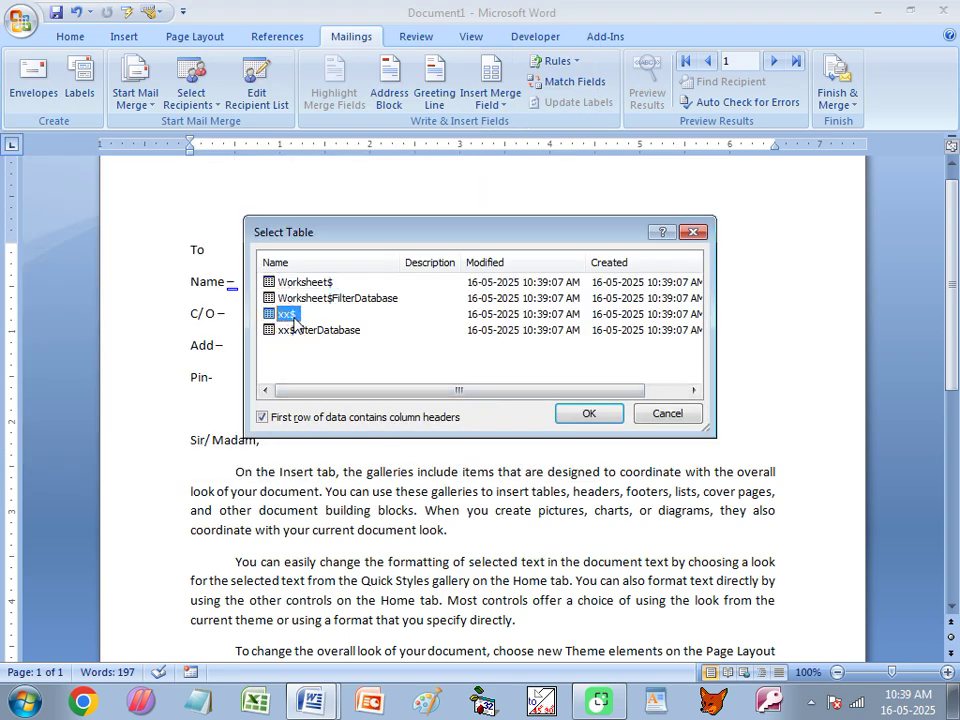
pyautogui.click(585, 413)
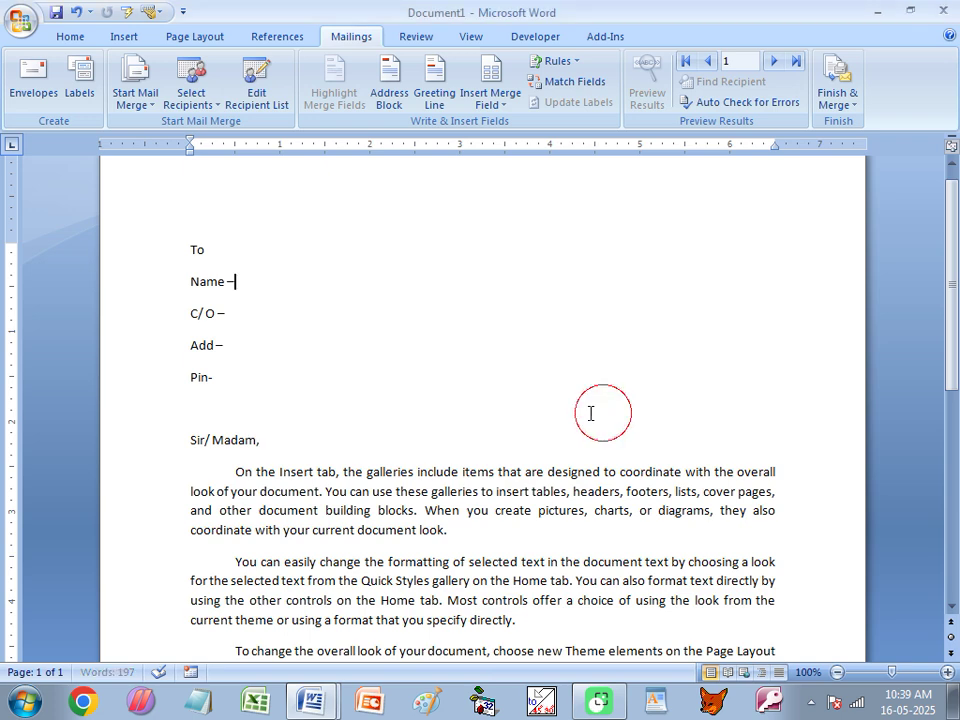
# Insert «Student_Name», «Fname», «Add» and «Pin» after the Name, C/O, Add and Pin labels.
pyautogui.click(506, 111)
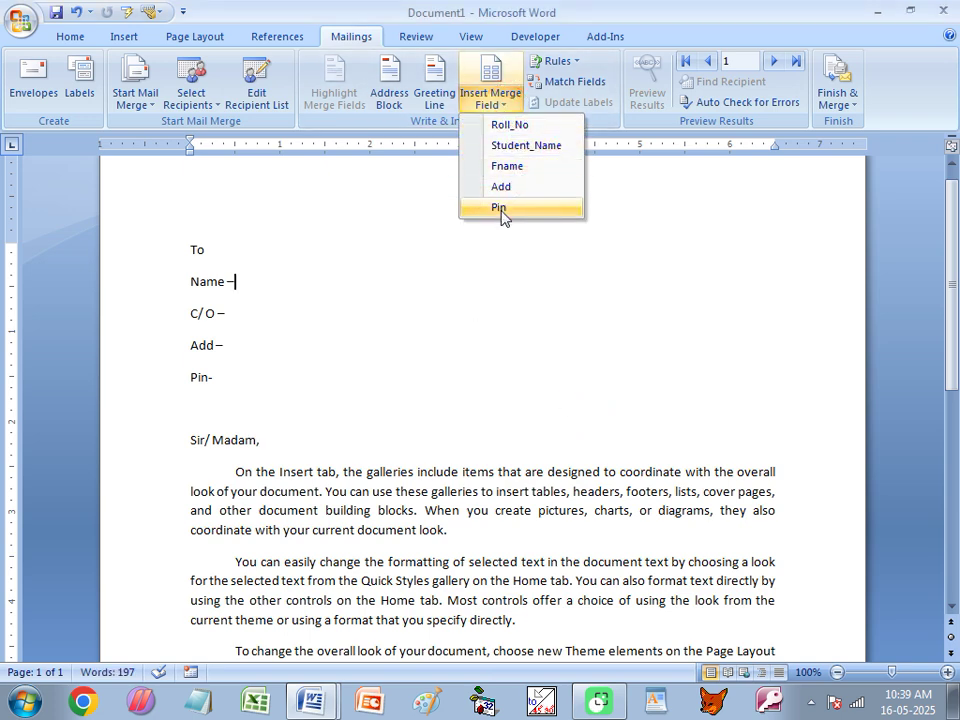
pyautogui.click(530, 146)
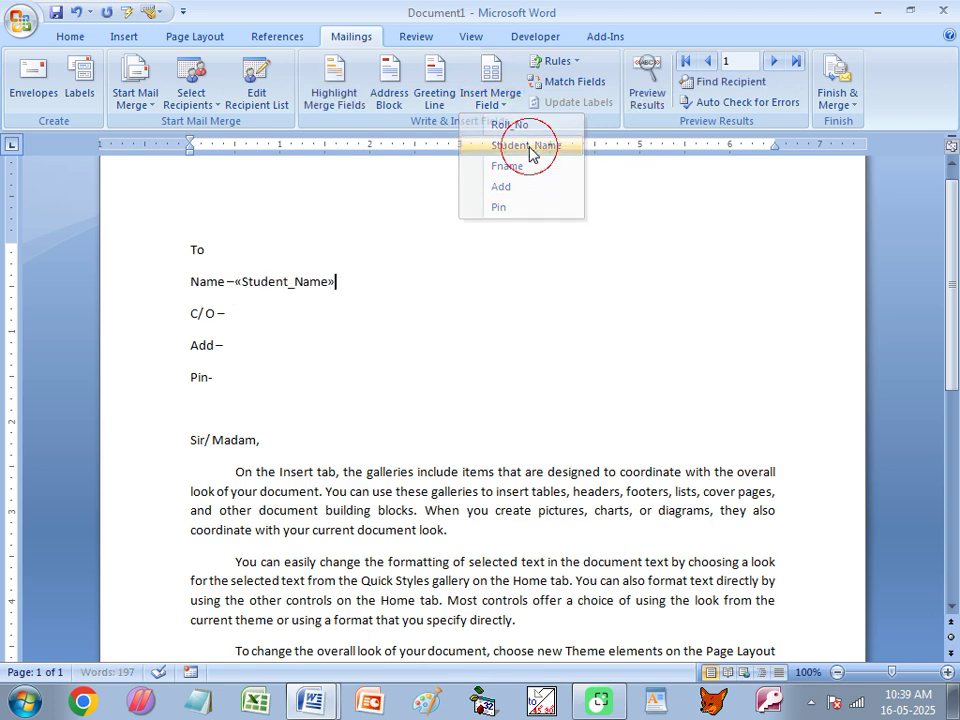
pyautogui.click(242, 313)
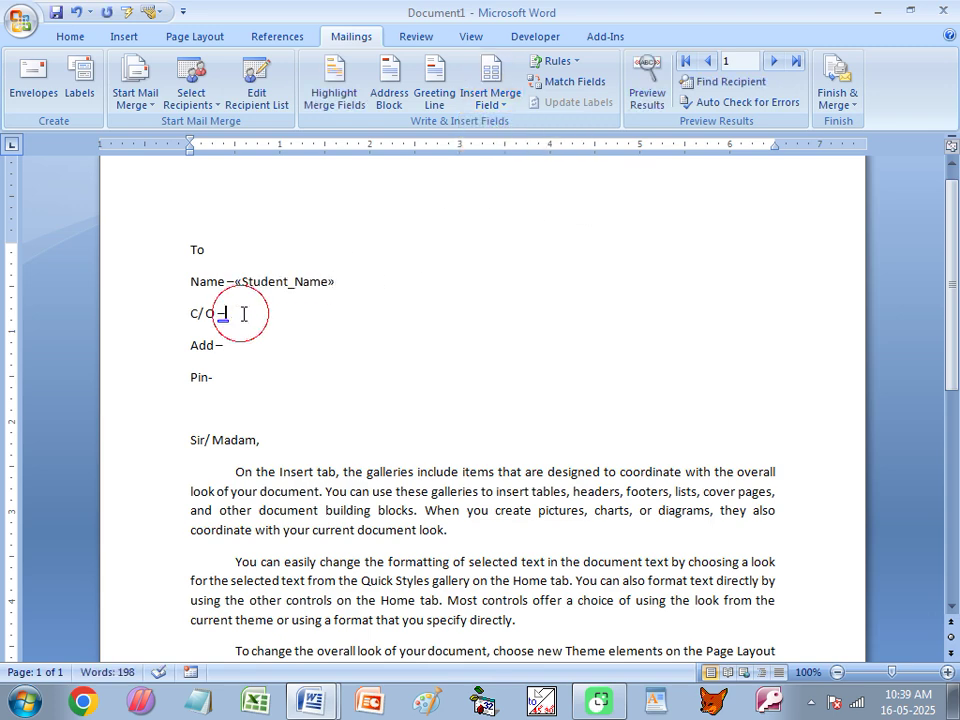
pyautogui.click(503, 106)
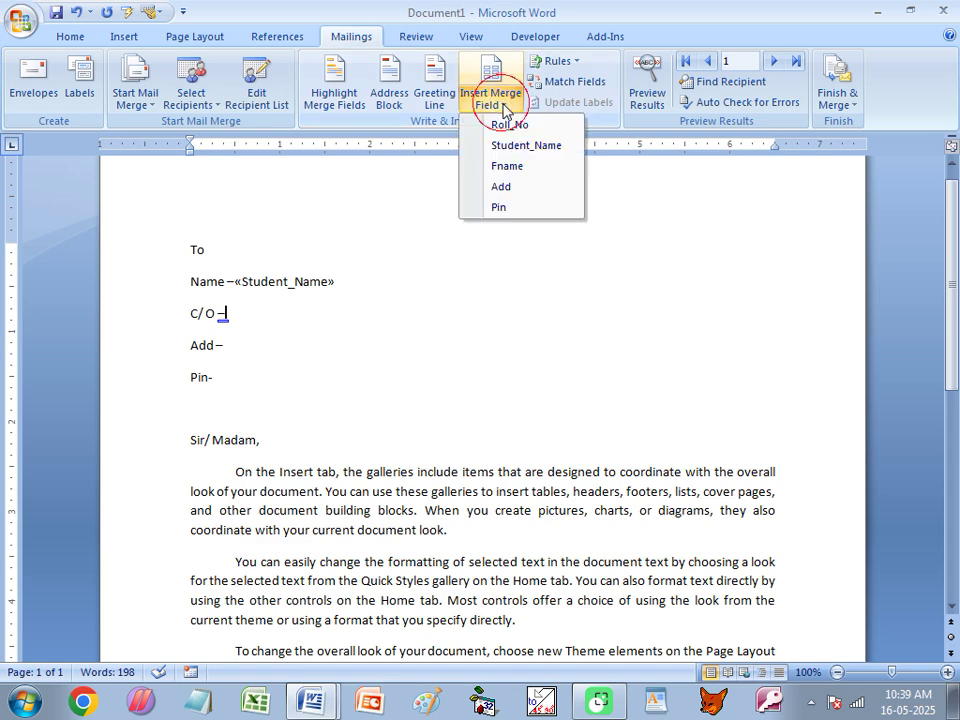
pyautogui.click(515, 166)
pyautogui.click(237, 349)
pyautogui.click(492, 104)
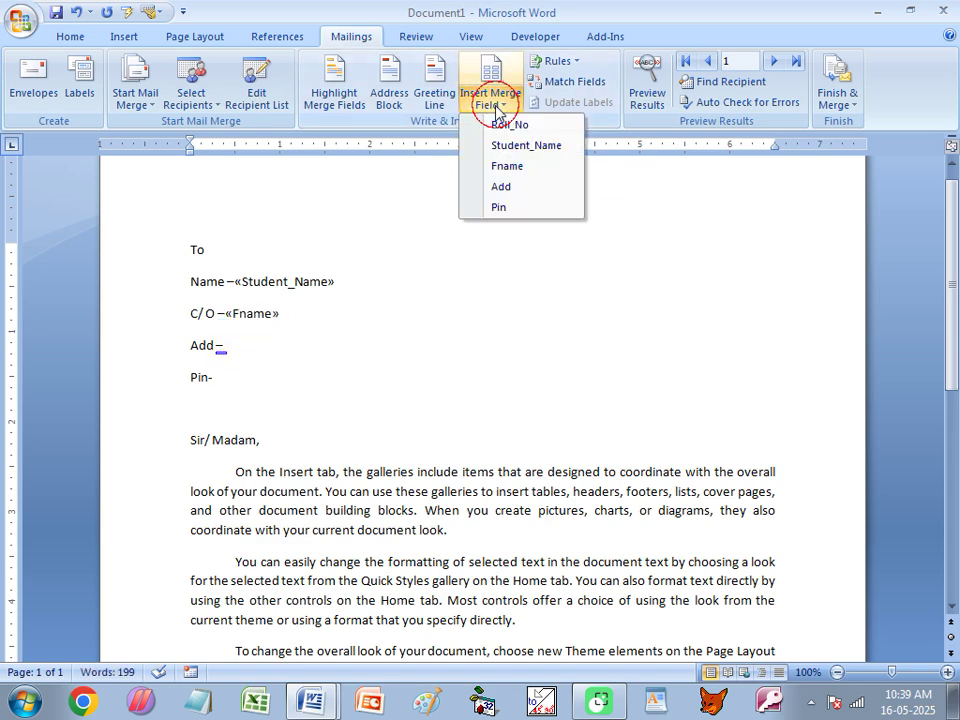
pyautogui.click(497, 186)
pyautogui.click(234, 373)
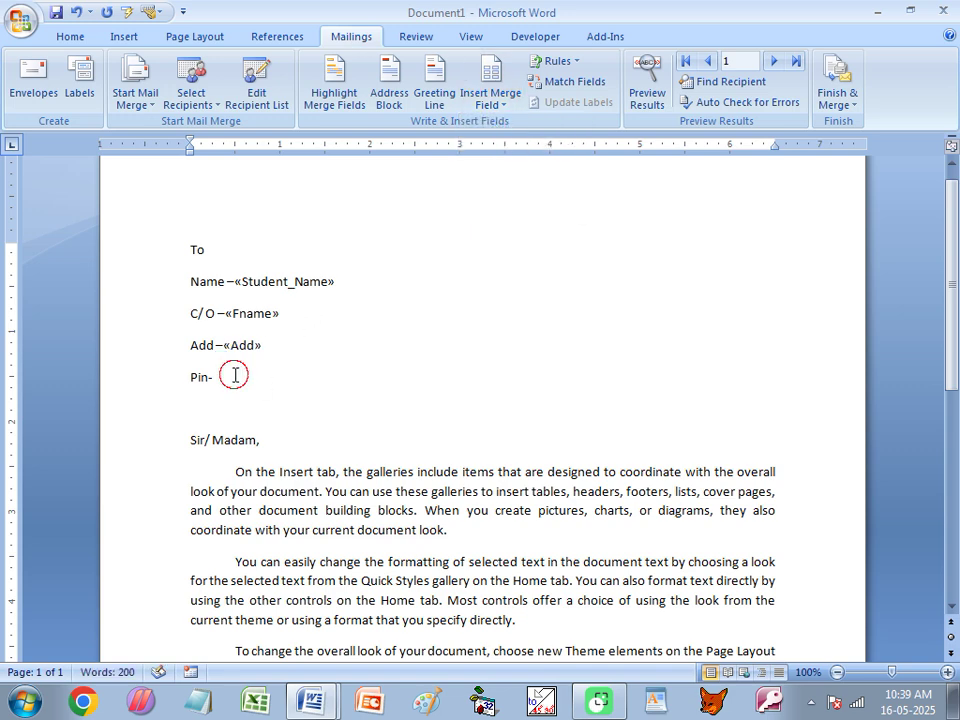
pyautogui.click(497, 104)
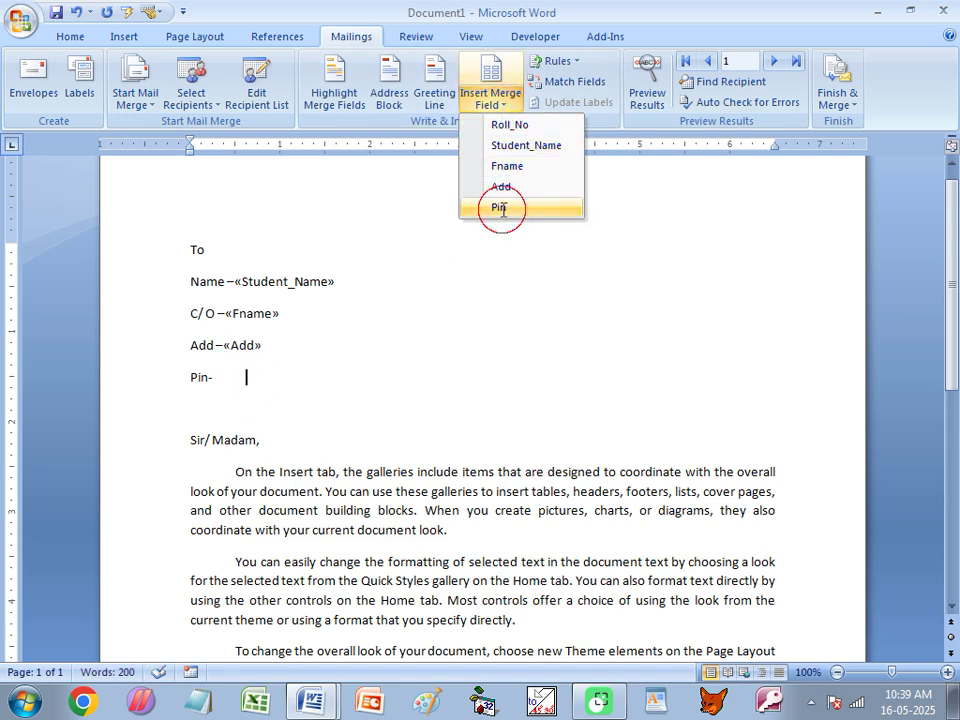
pyautogui.click(498, 207)
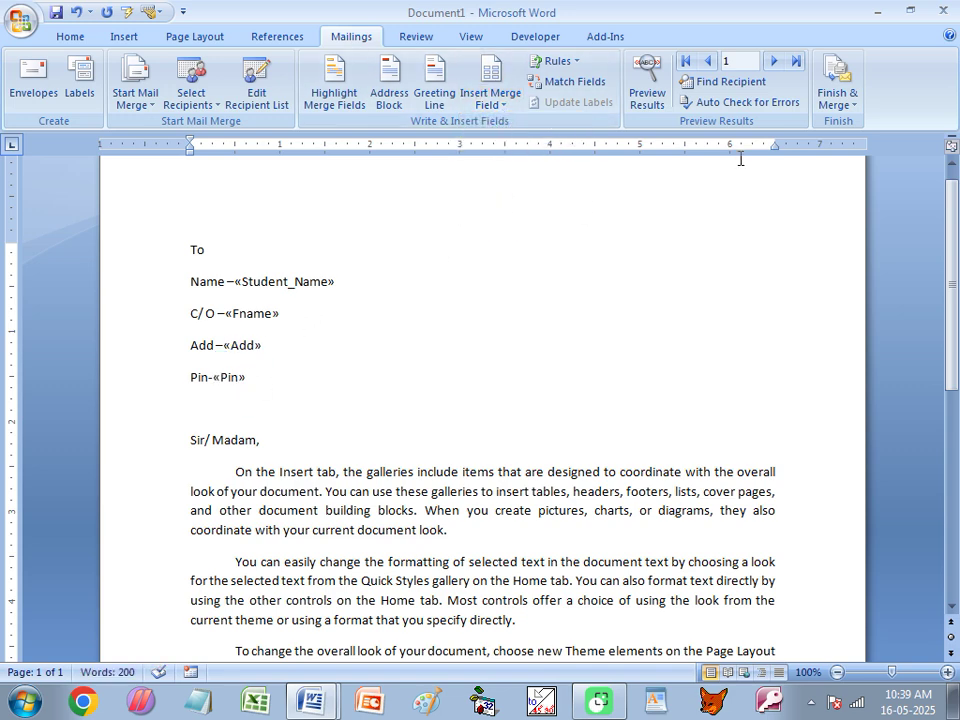
# Finish & Merge all records into individual letters, then scroll through the 90 merged pages.
pyautogui.click(840, 103)
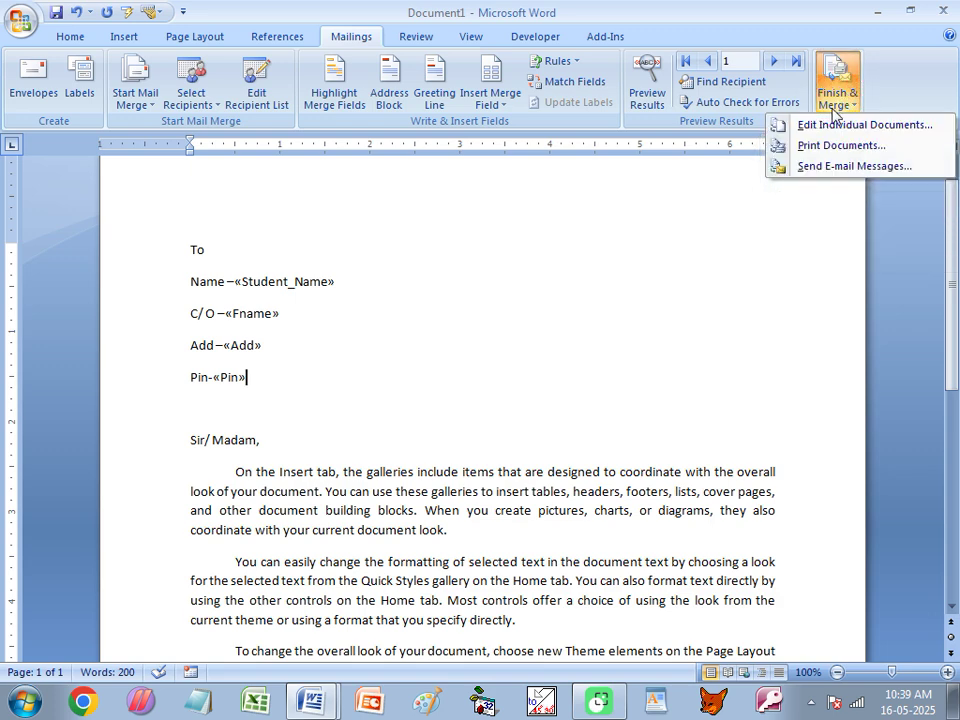
pyautogui.click(832, 127)
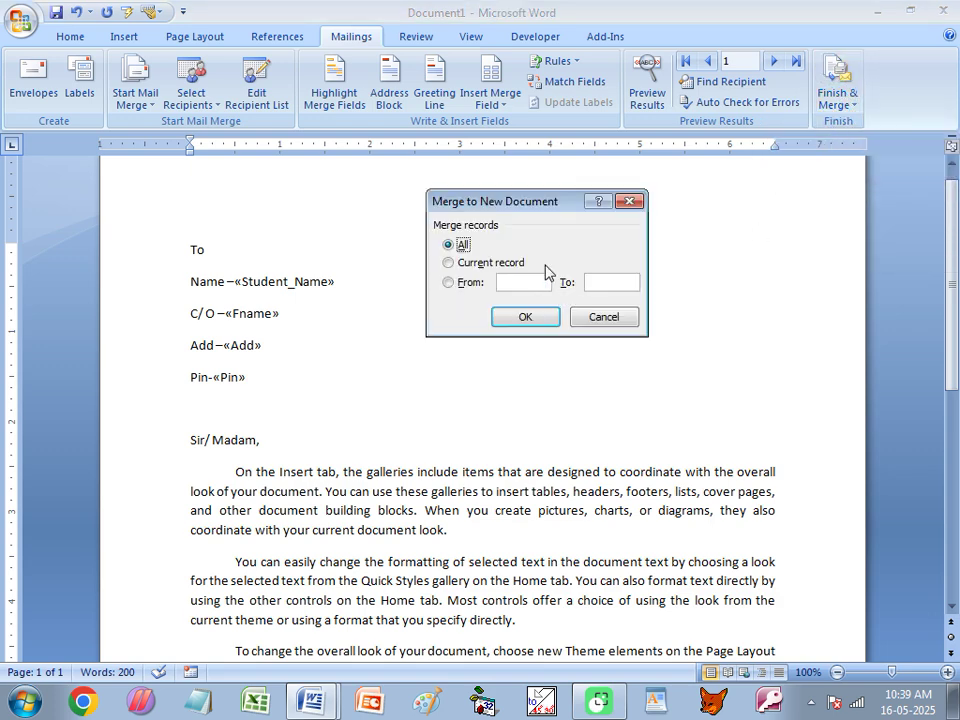
pyautogui.click(525, 318)
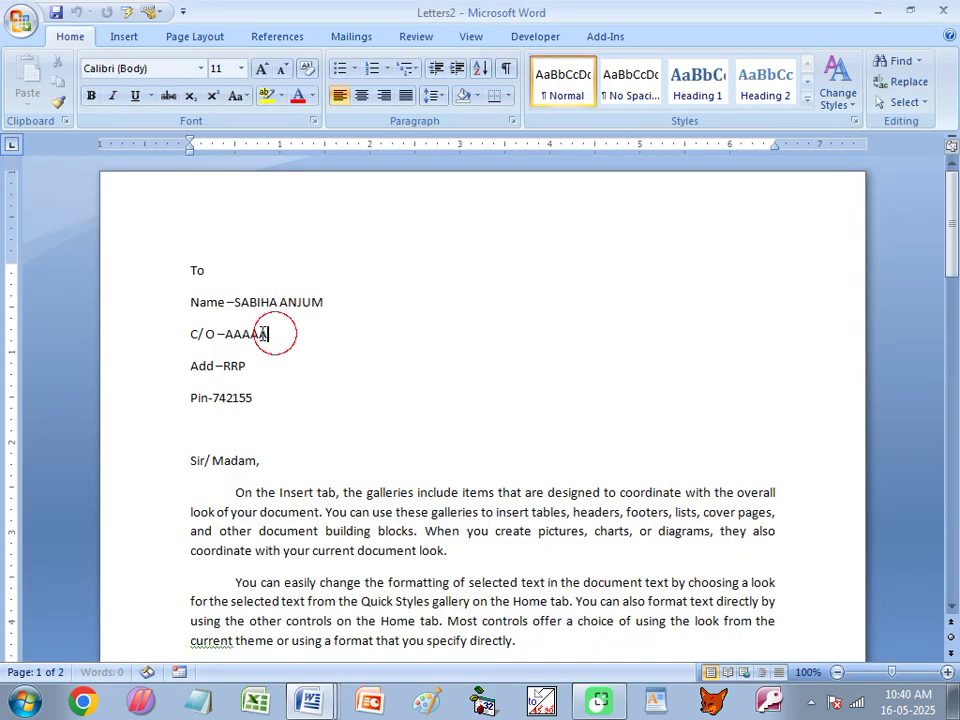
pyautogui.keyDown('ctrl'); pyautogui.scroll(-7, 395, 289); pyautogui.keyUp('ctrl')
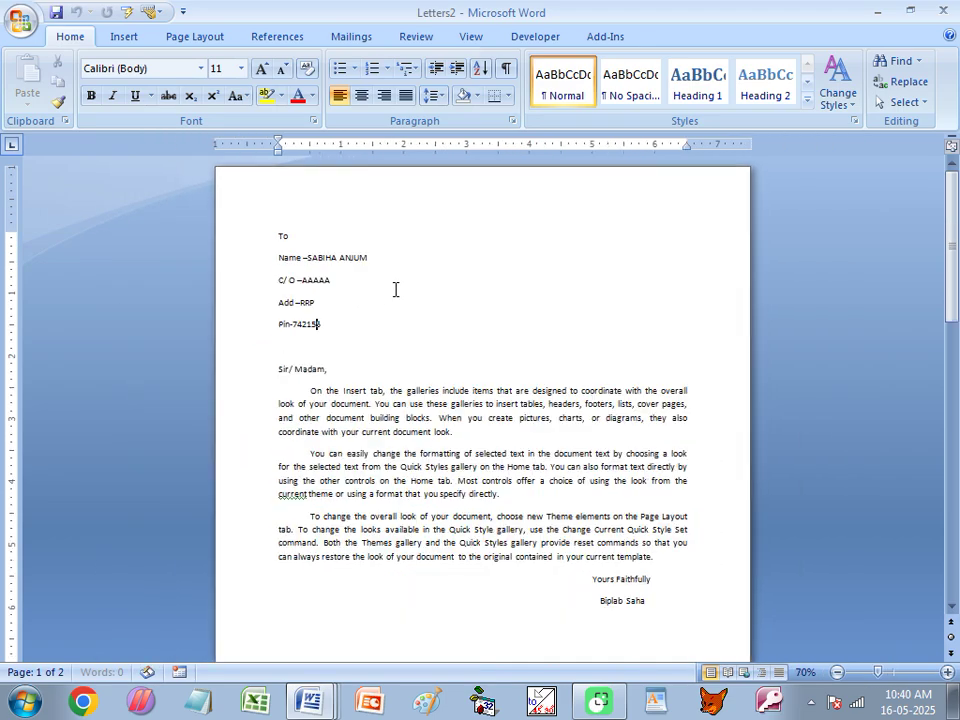
pyautogui.keyDown('ctrl'); pyautogui.scroll(-2, 397, 289); pyautogui.keyUp('ctrl')
pyautogui.scroll(-5, 398, 298)
pyautogui.scroll(-5, 426, 298)
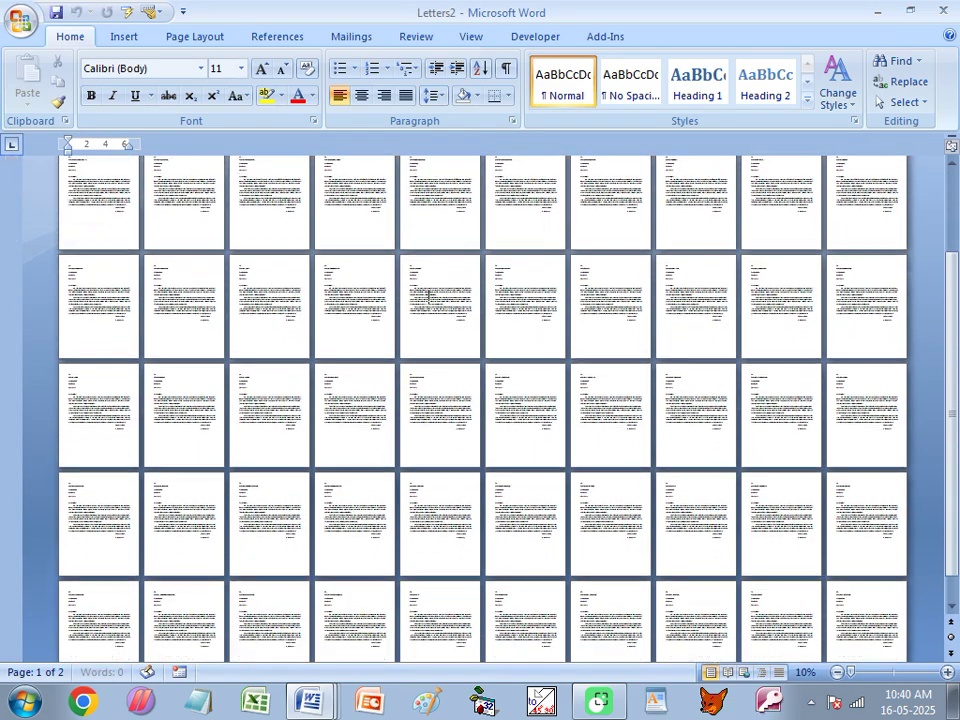
pyautogui.scroll(-1, 274, 218)
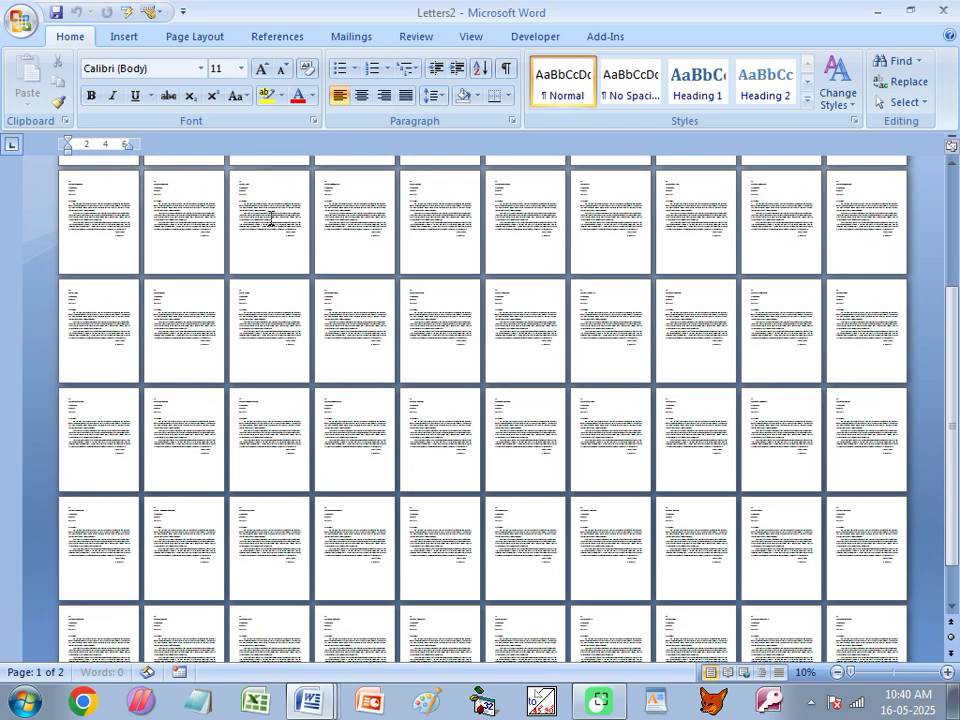
pyautogui.scroll(3, 450, 400)
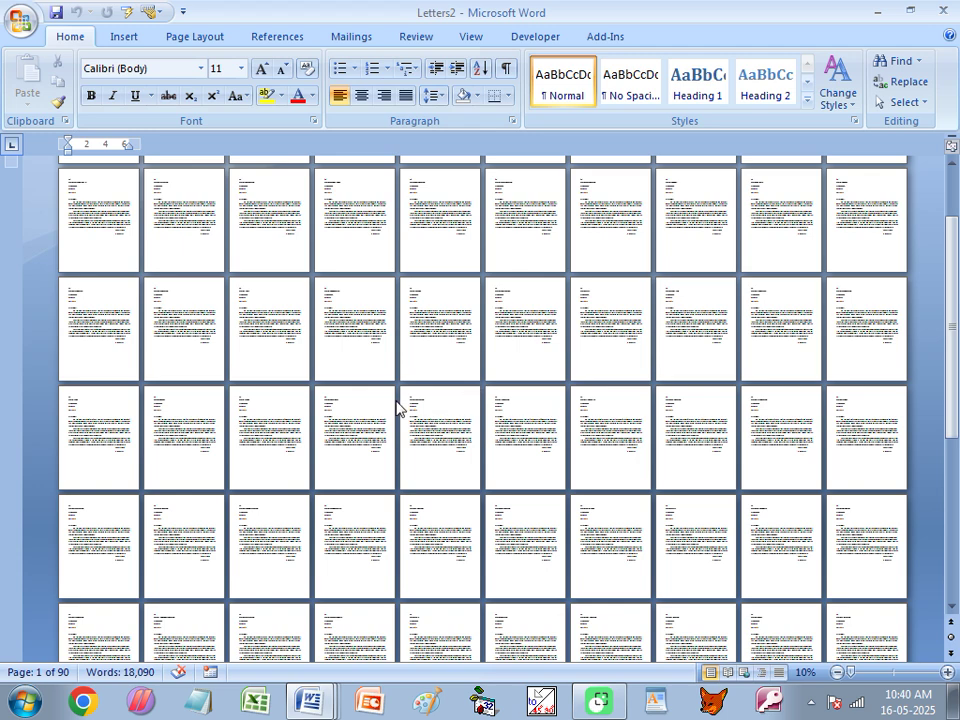
pyautogui.scroll(7, 356, 399)
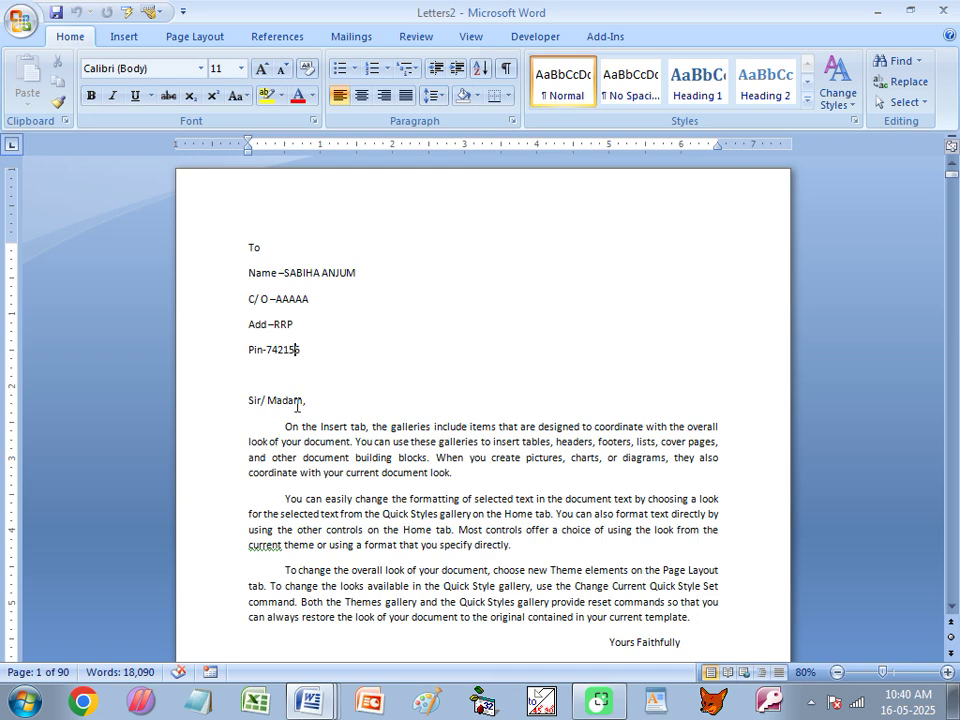
# Create a new blank document and set its page orientation to Landscape.
pyautogui.click(20, 20)
pyautogui.click(56, 60)
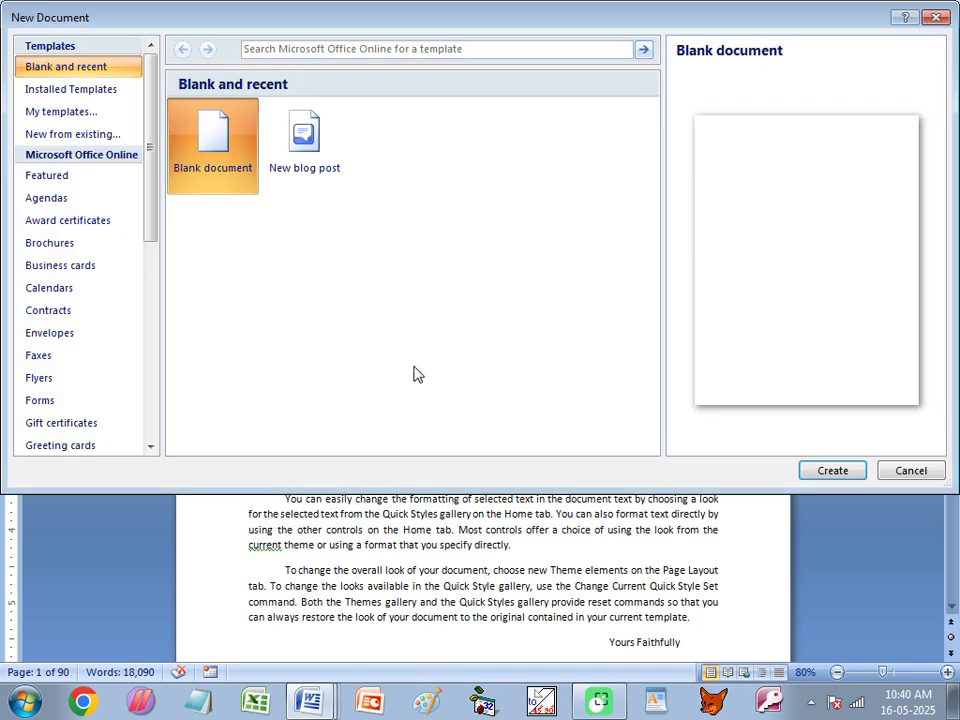
pyautogui.click(804, 469)
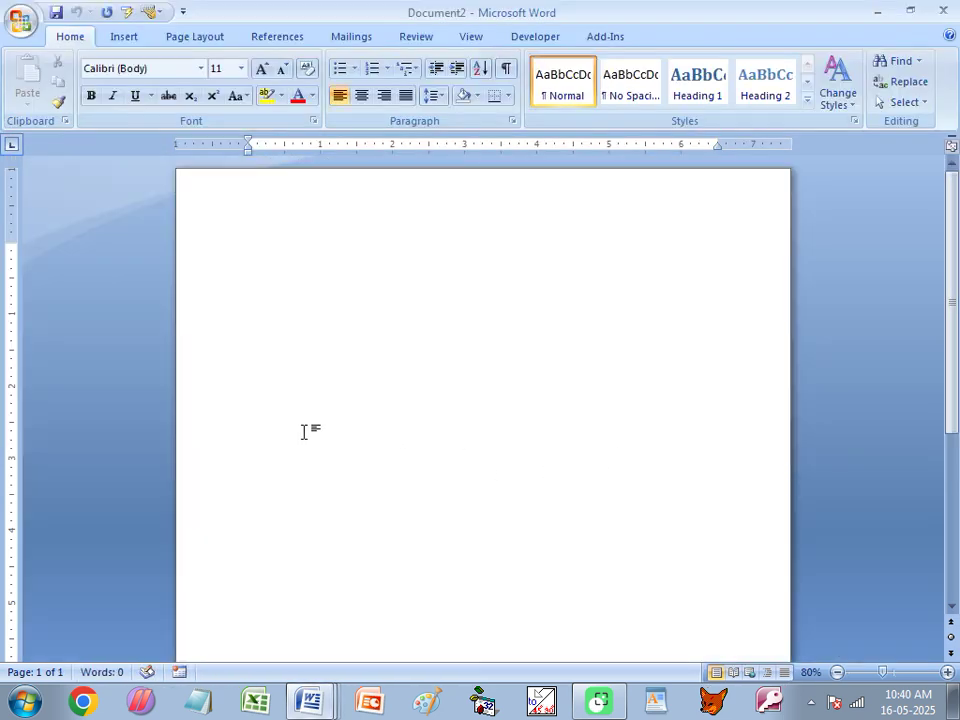
pyautogui.scroll(-5, 302, 383)
pyautogui.scroll(2, 297, 377)
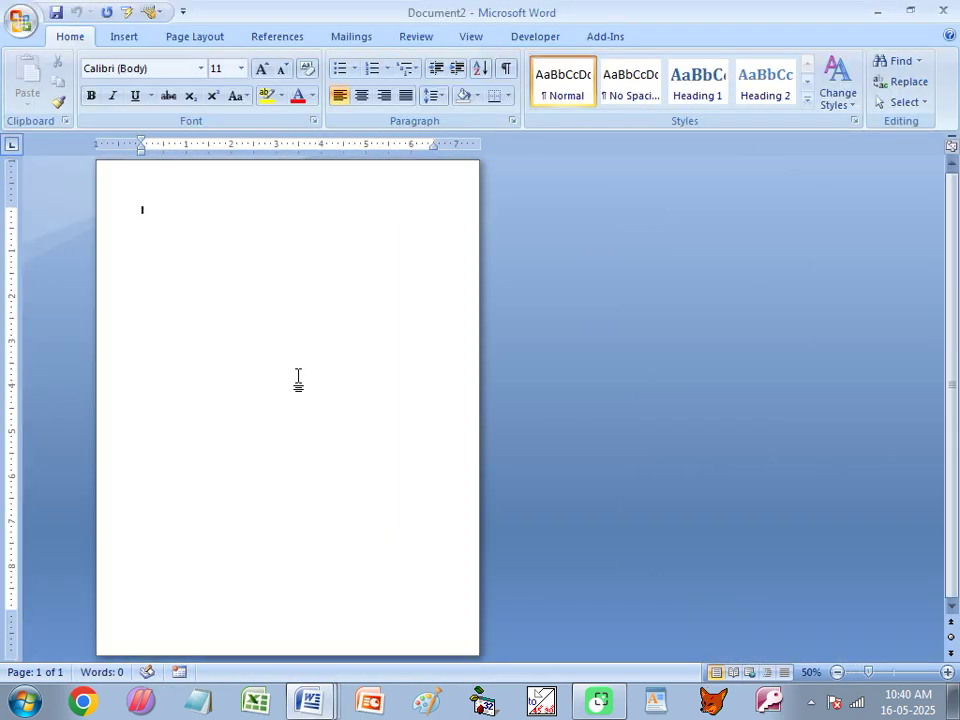
pyautogui.click(192, 37)
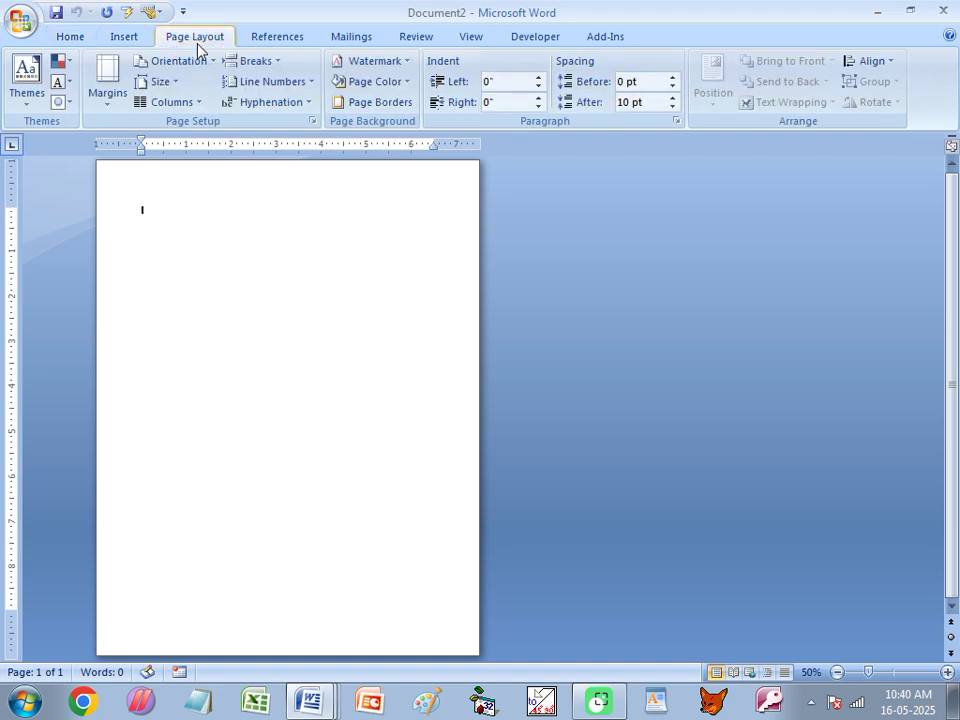
pyautogui.click(168, 62)
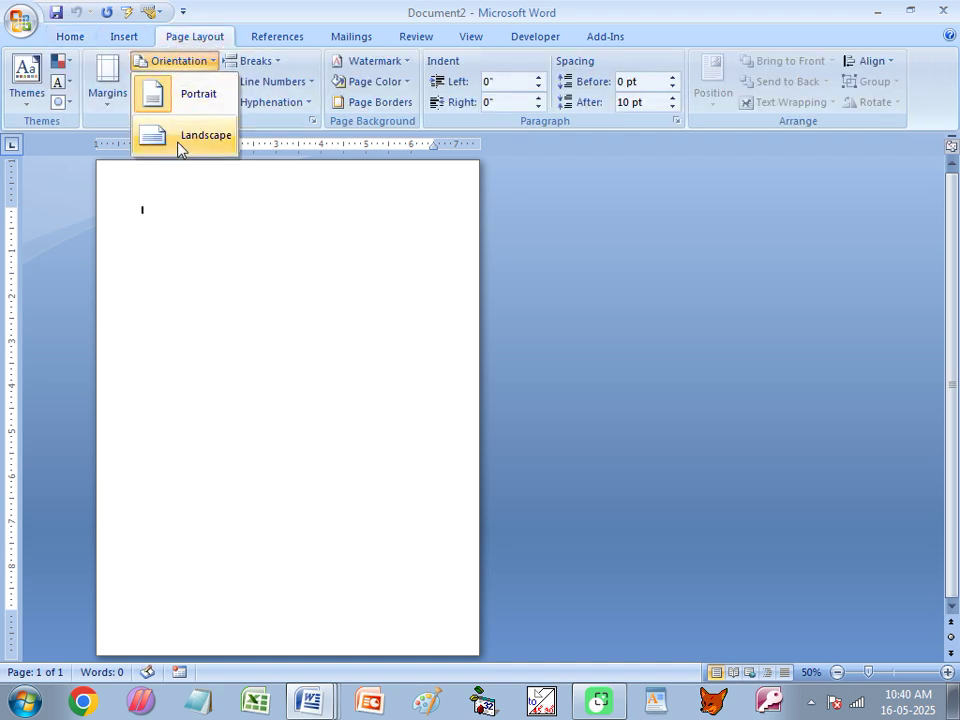
pyautogui.click(180, 146)
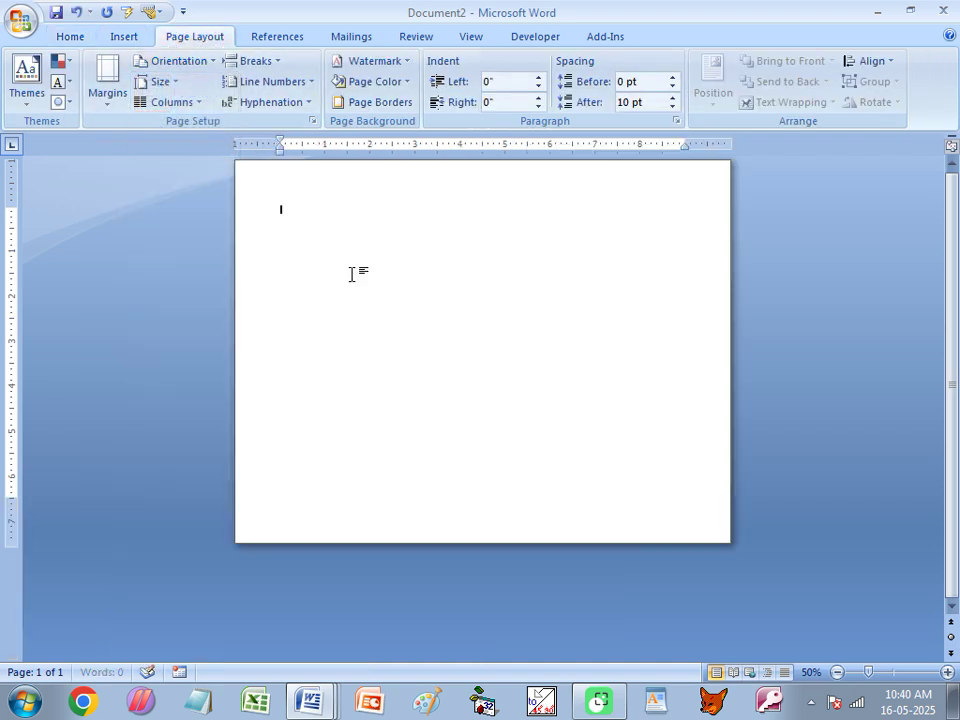
# Apply a decorative art page border from the Page Borders dialog.
pyautogui.click(362, 84)
pyautogui.click(363, 101)
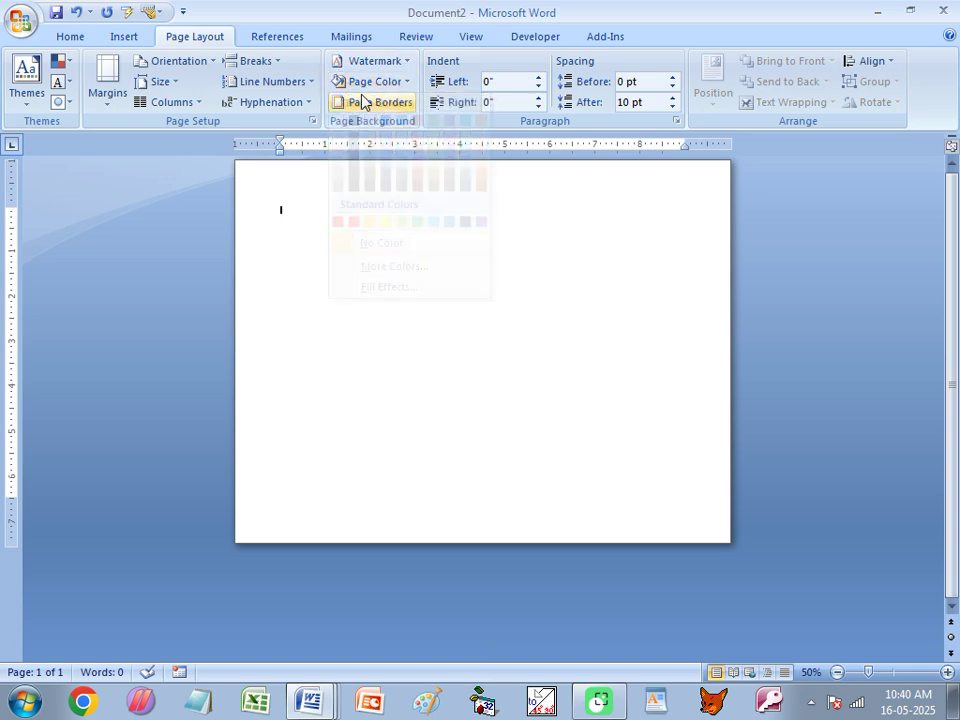
pyautogui.click(506, 461)
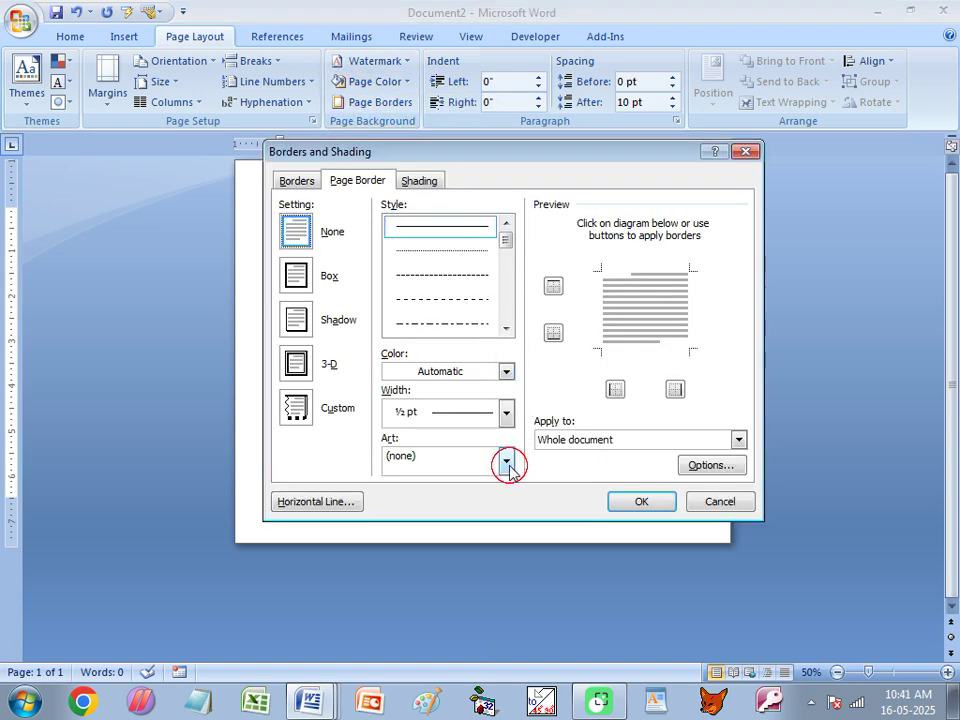
pyautogui.scroll(-5, 450, 540)
pyautogui.scroll(-8, 459, 570)
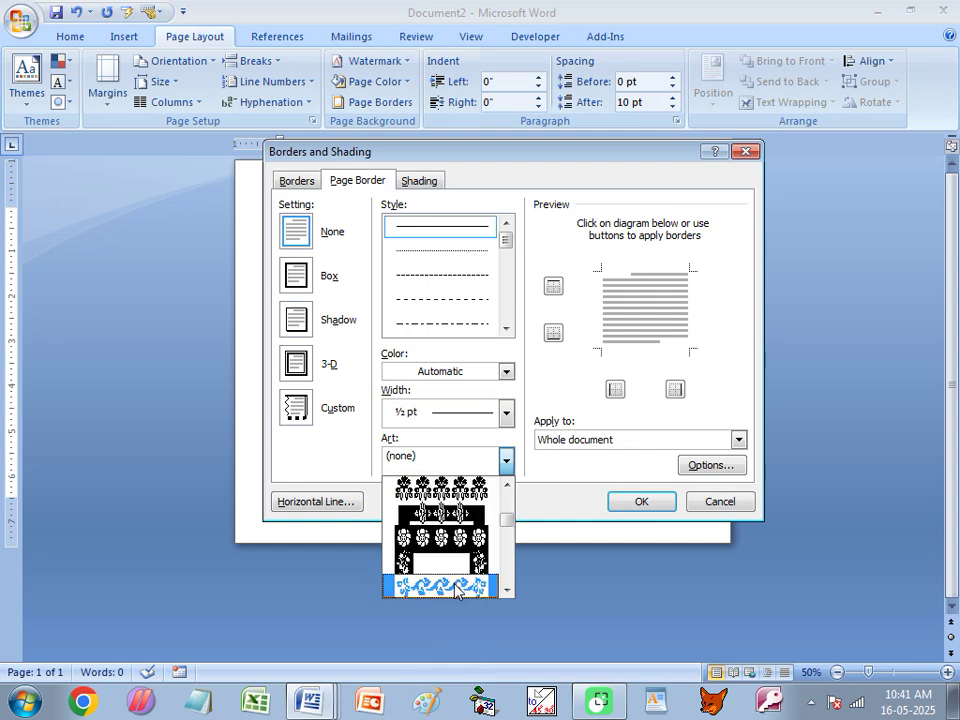
pyautogui.click(455, 587)
pyautogui.click(647, 505)
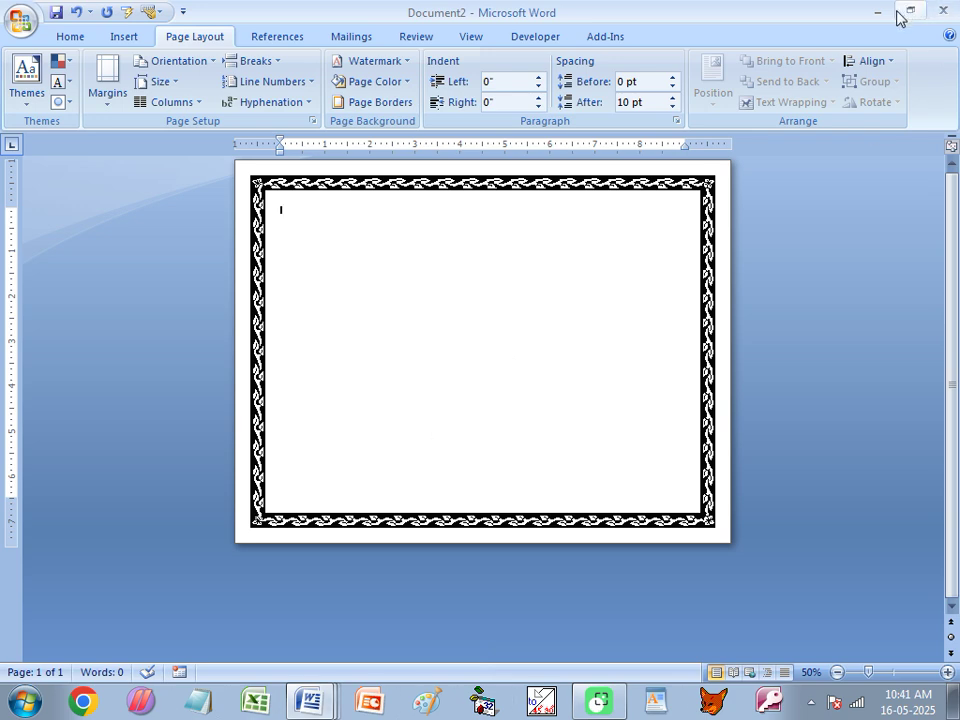
# Close the merged Letters2 document without saving.
pyautogui.click(318, 698)
pyautogui.click(300, 628)
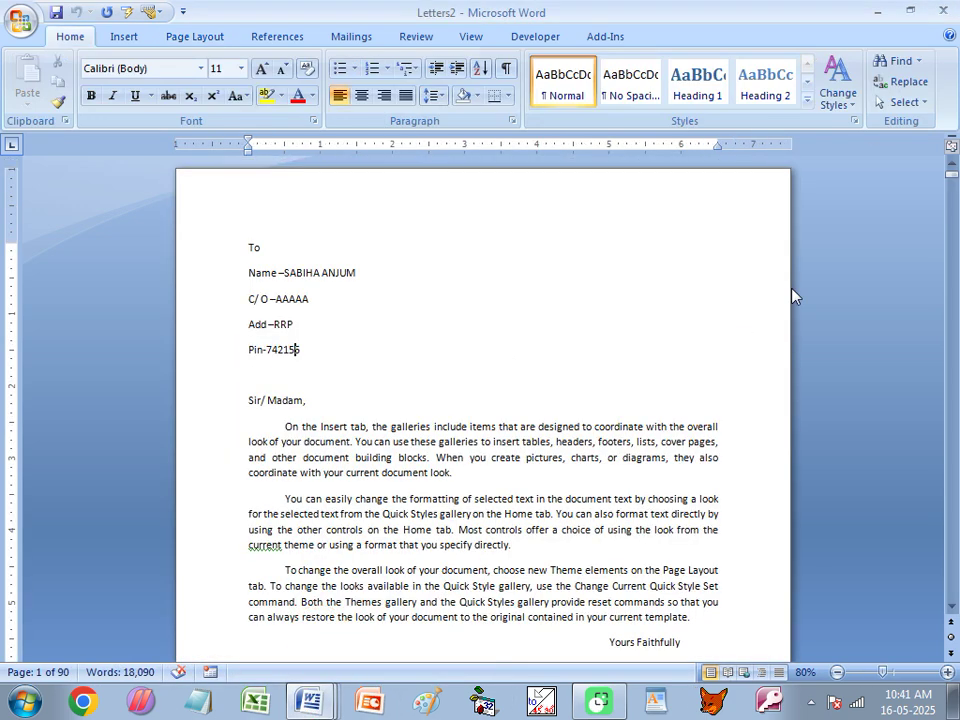
pyautogui.click(942, 10)
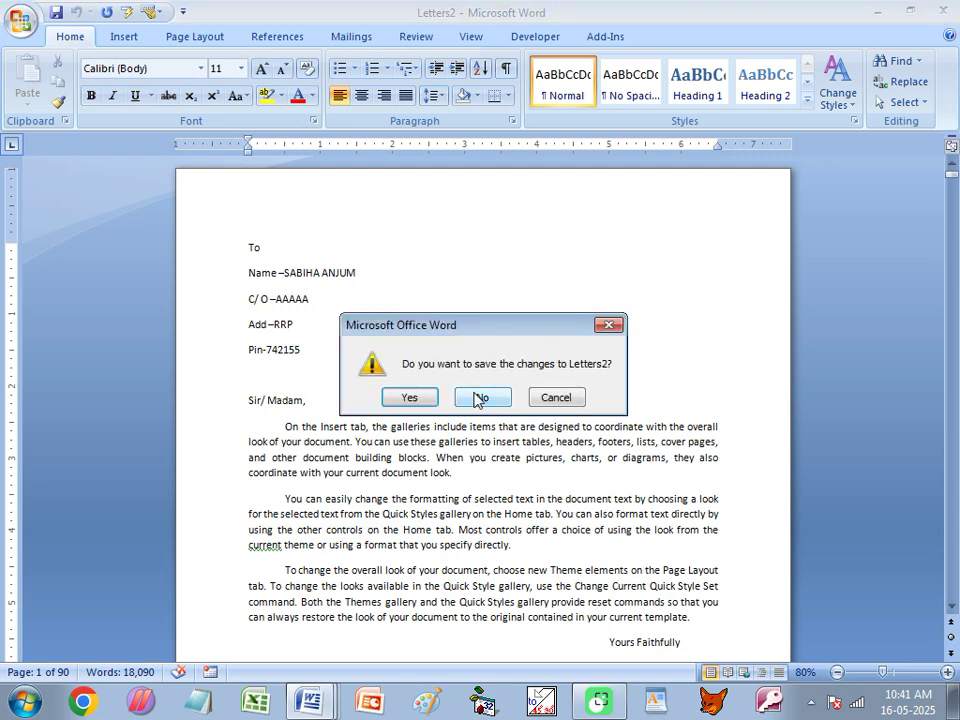
pyautogui.click(479, 398)
# Close Document1 without saving, minimize Word, and select Class PP.xls on the desktop.
pyautogui.click(315, 700)
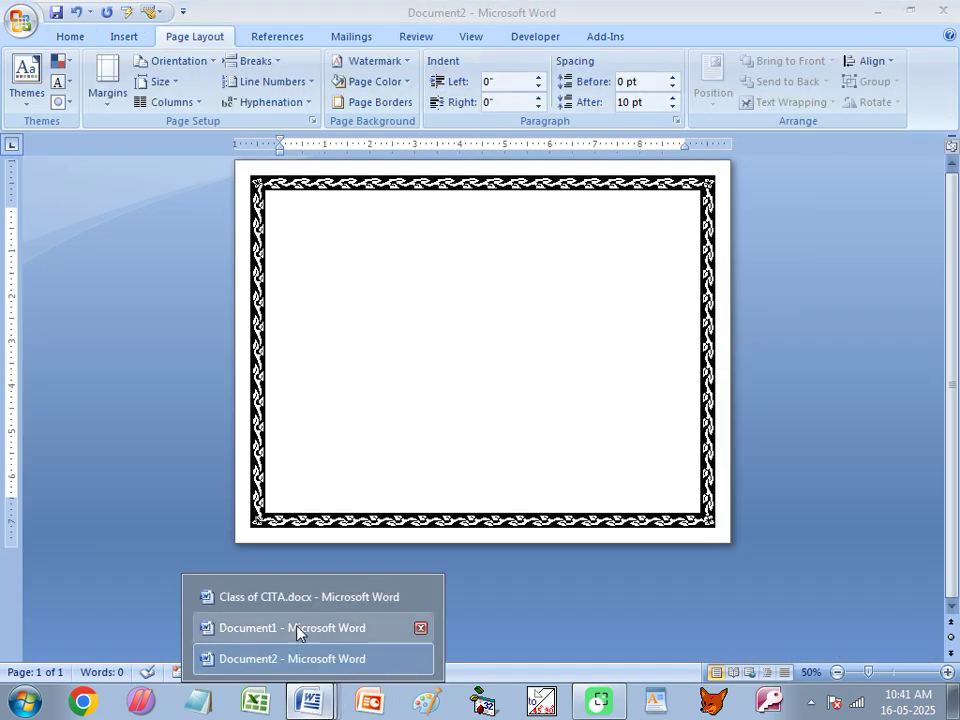
pyautogui.click(298, 628)
pyautogui.click(942, 10)
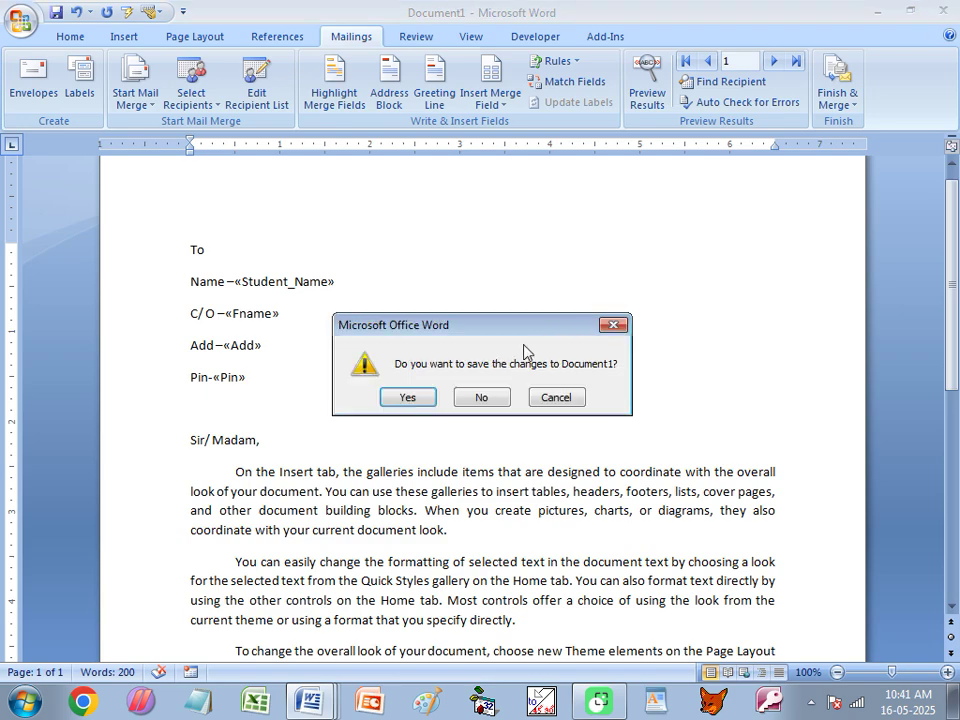
pyautogui.click(489, 396)
pyautogui.click(876, 11)
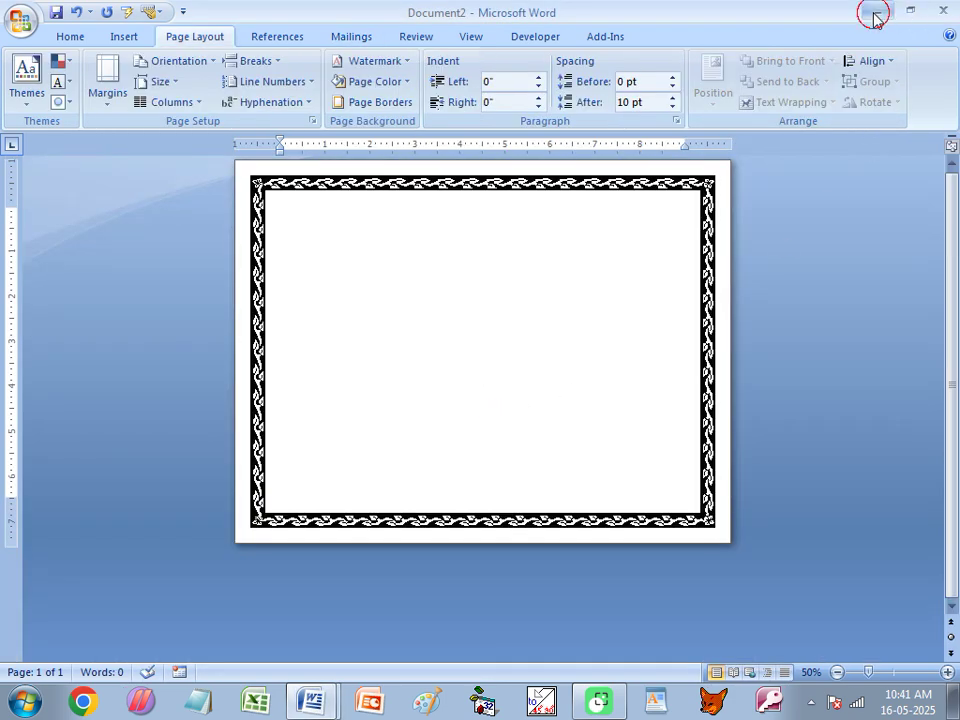
pyautogui.click(475, 140)
# Open Class PP.xls and paste the first student's name from B2 into Document2.
pyautogui.doubleClick(475, 140)
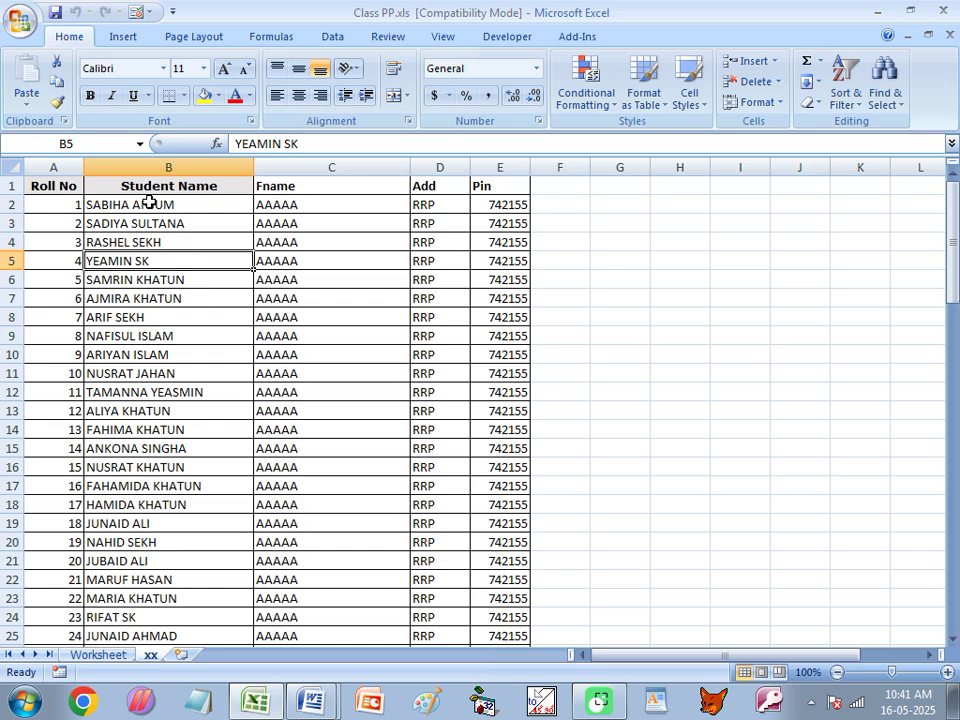
pyautogui.click(149, 203)
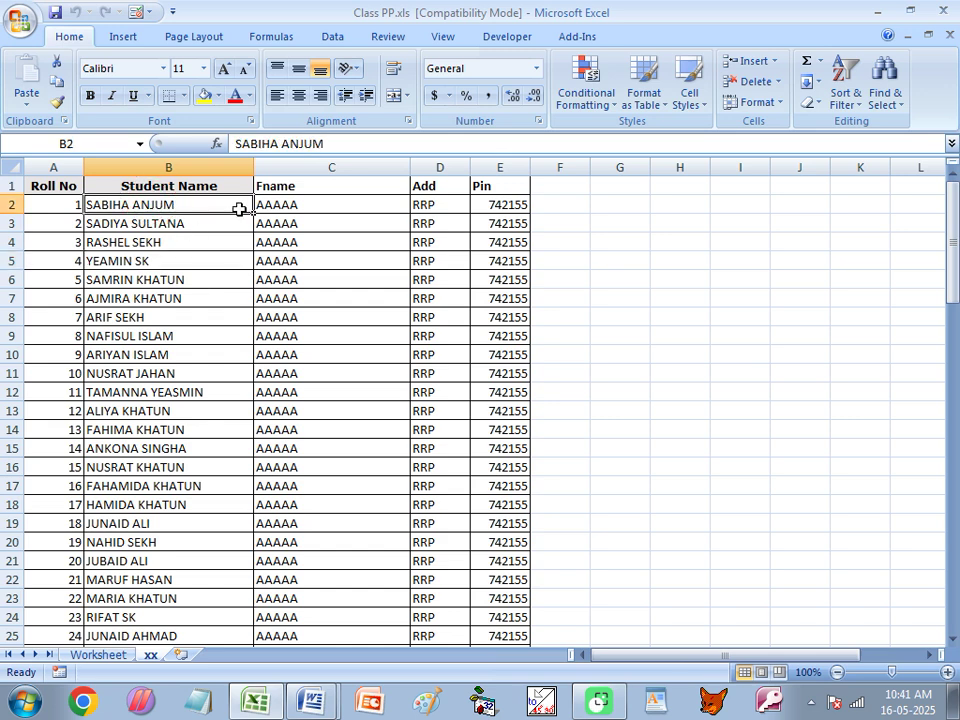
pyautogui.click(281, 200)
pyautogui.click(422, 202)
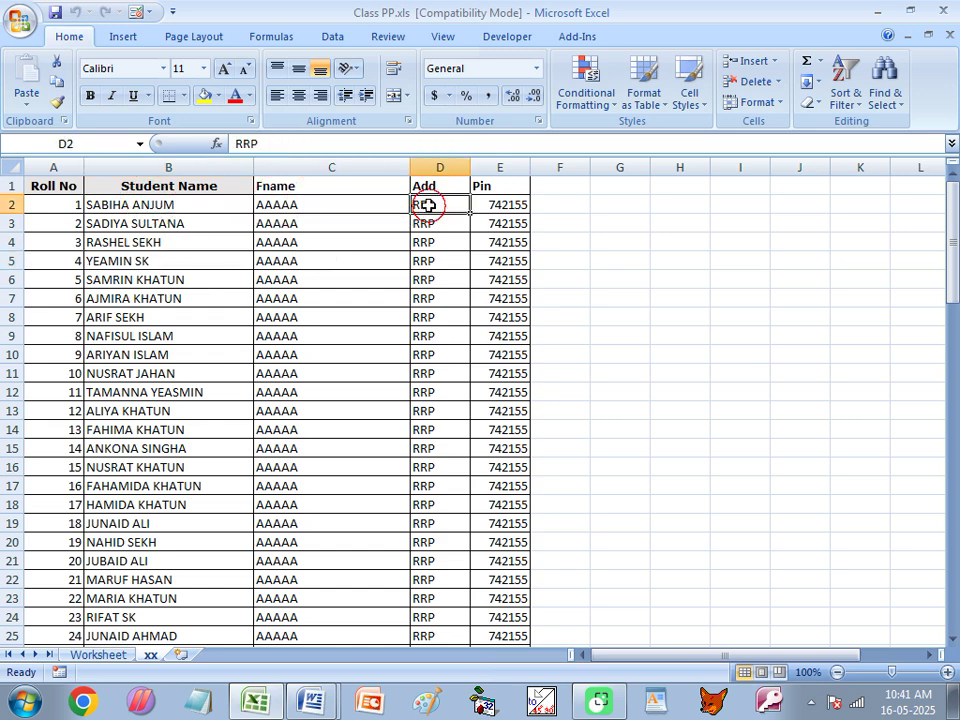
pyautogui.click(499, 204)
pyautogui.click(167, 208)
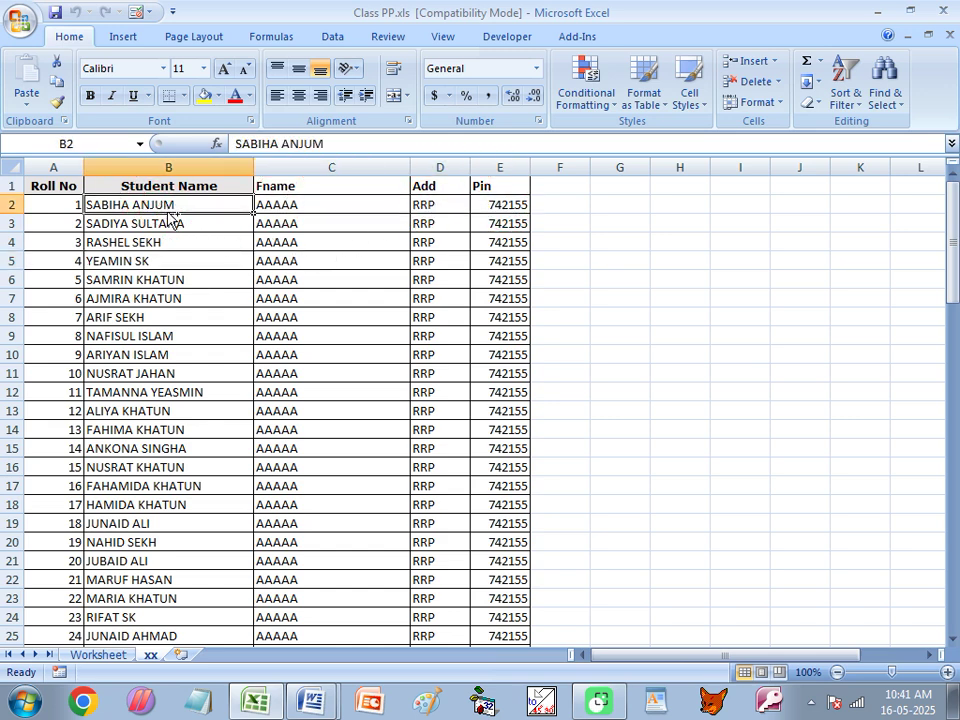
pyautogui.hotkey('ctrl', 'c')
pyautogui.moveTo(312, 700)
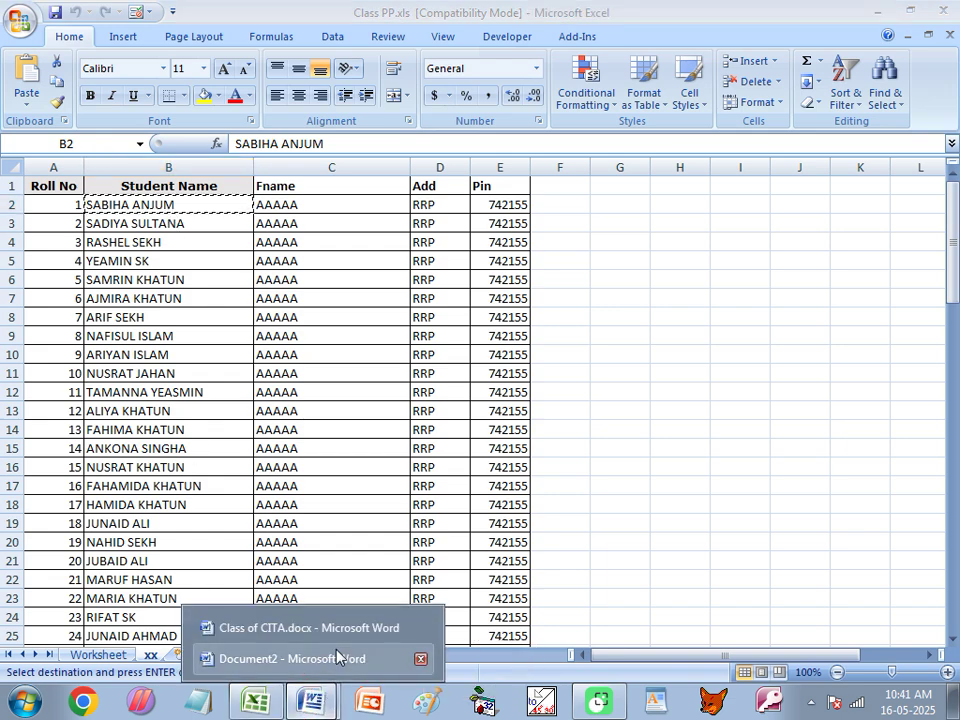
pyautogui.click(326, 660)
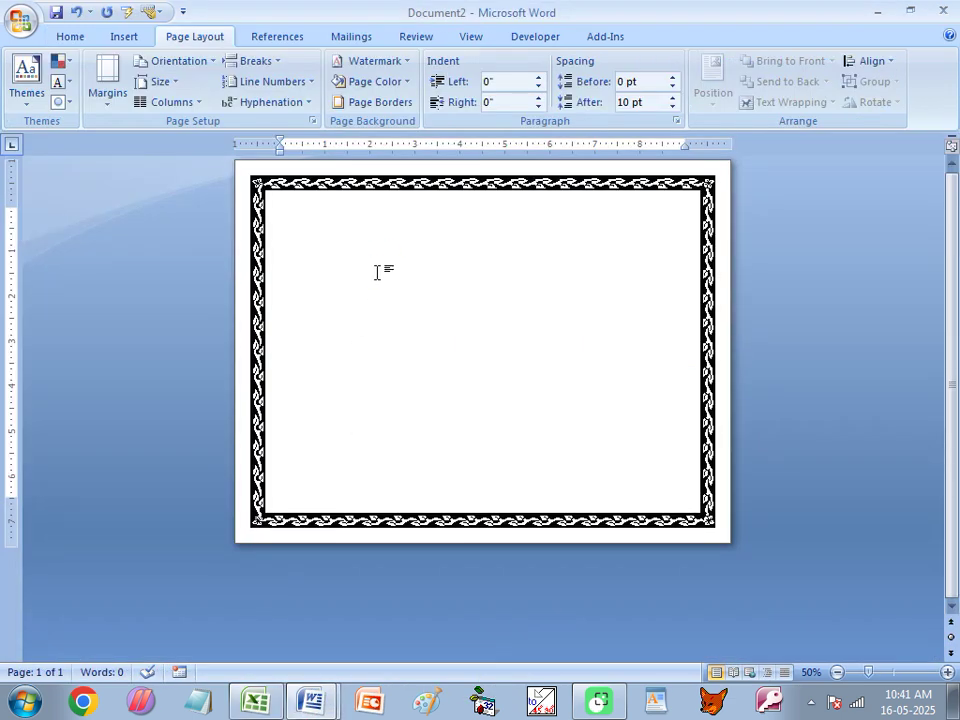
pyautogui.hotkey('ctrl', 'v')
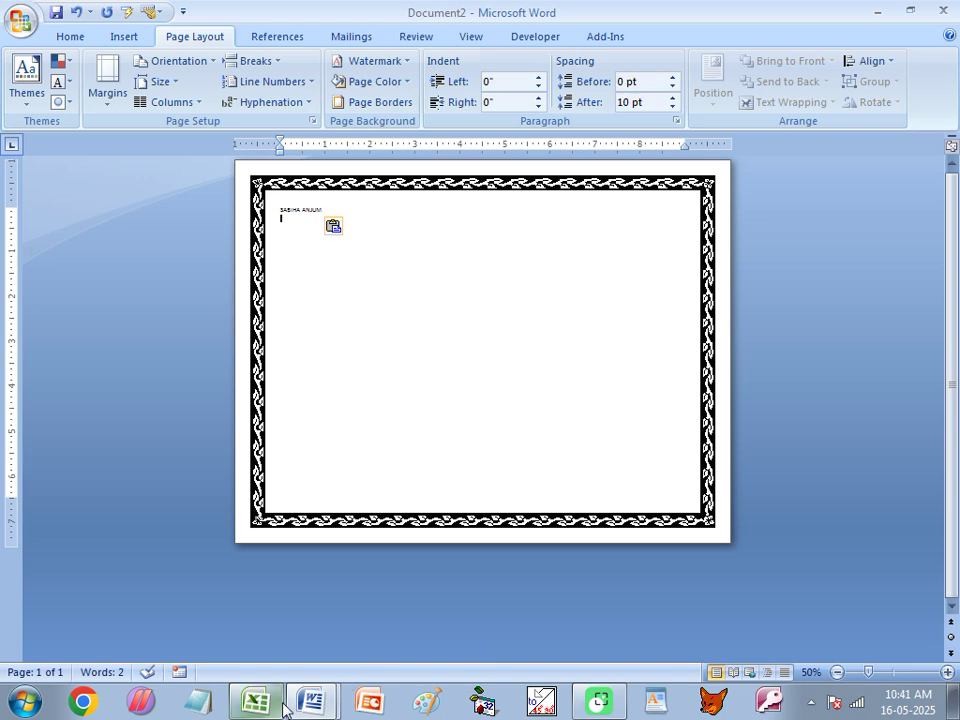
# Copy the Fname (C2) and Add (D2) values onto the next lines of Document2.
pyautogui.click(255, 701)
pyautogui.click(288, 204)
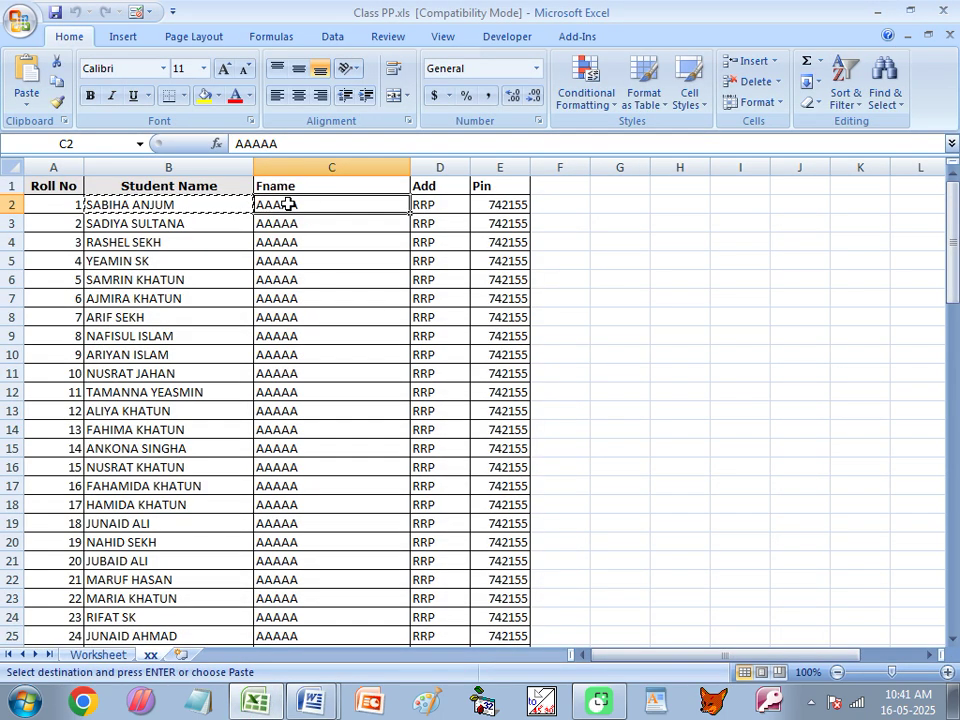
pyautogui.hotkey('ctrl', 'c')
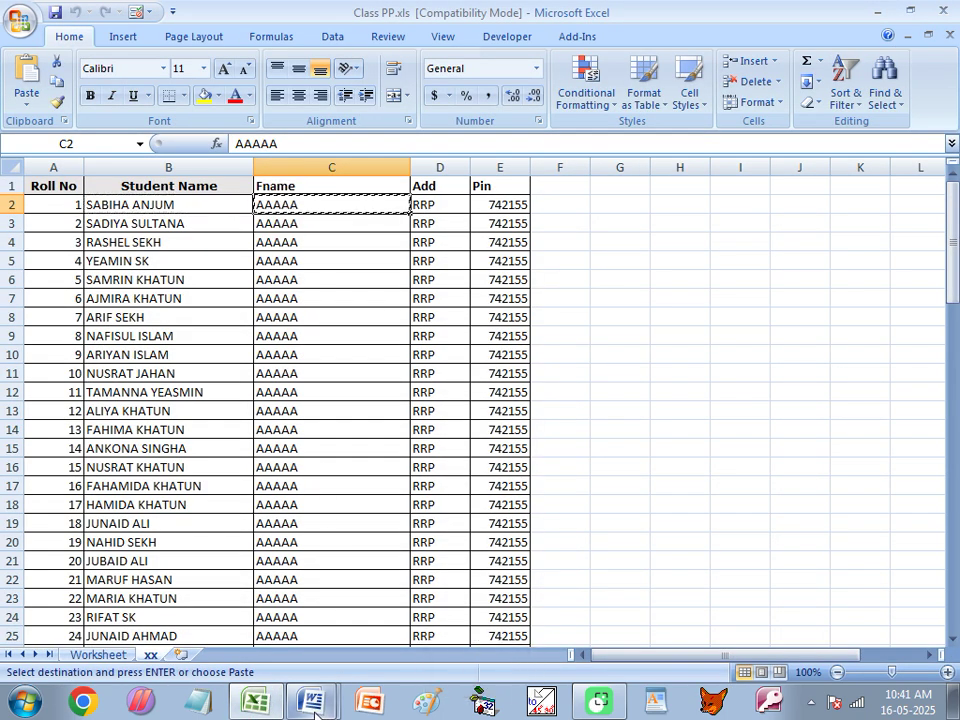
pyautogui.click(318, 703)
pyautogui.click(300, 658)
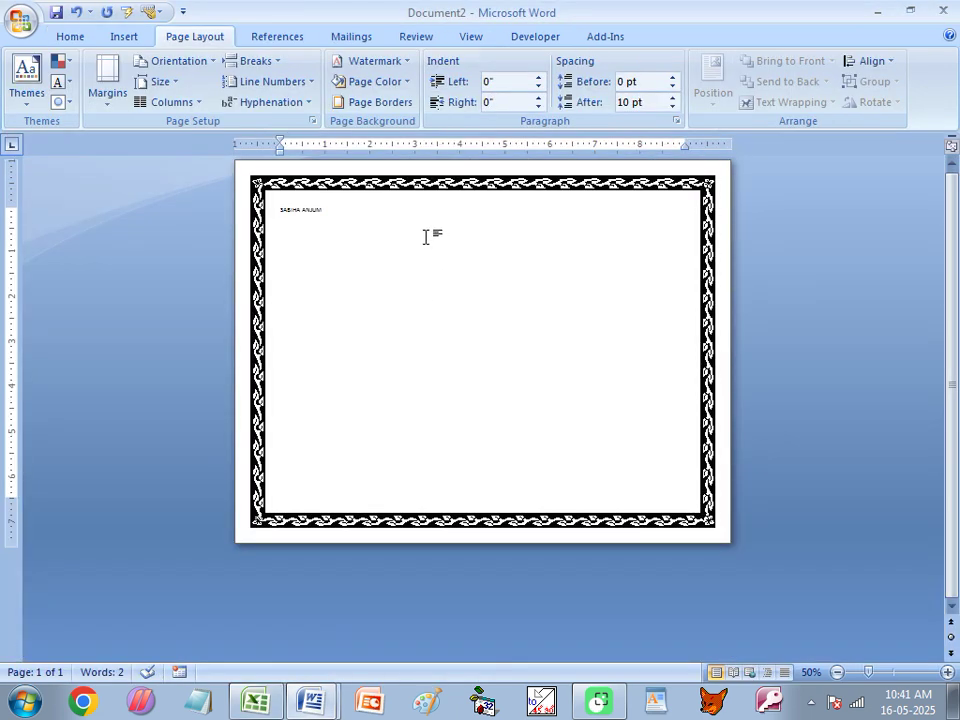
pyautogui.hotkey('ctrl', 'v')
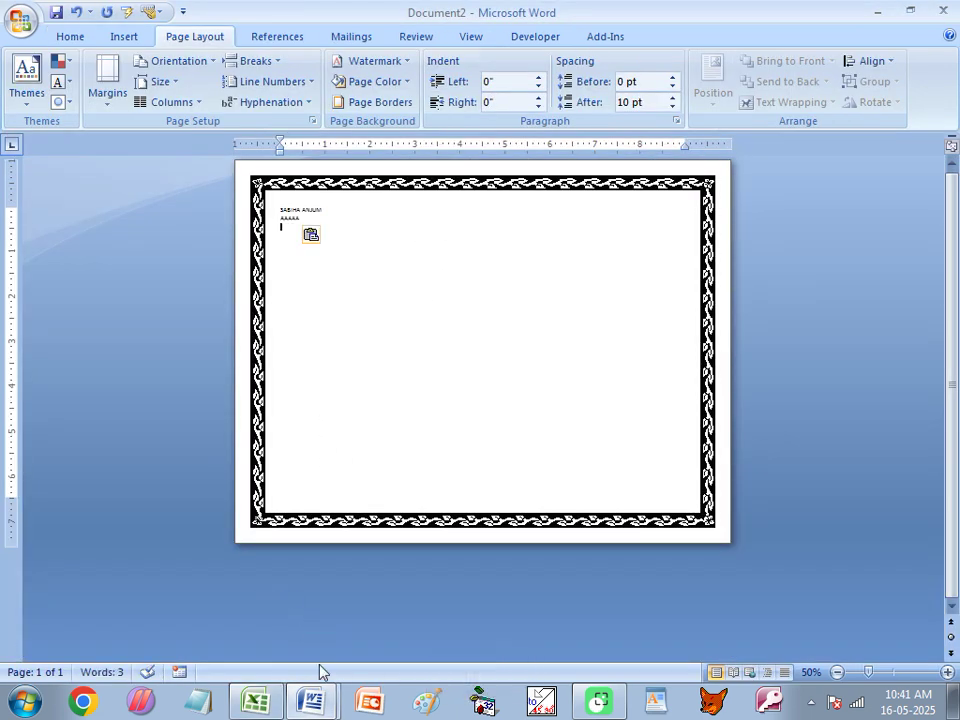
pyautogui.click(255, 701)
pyautogui.click(443, 202)
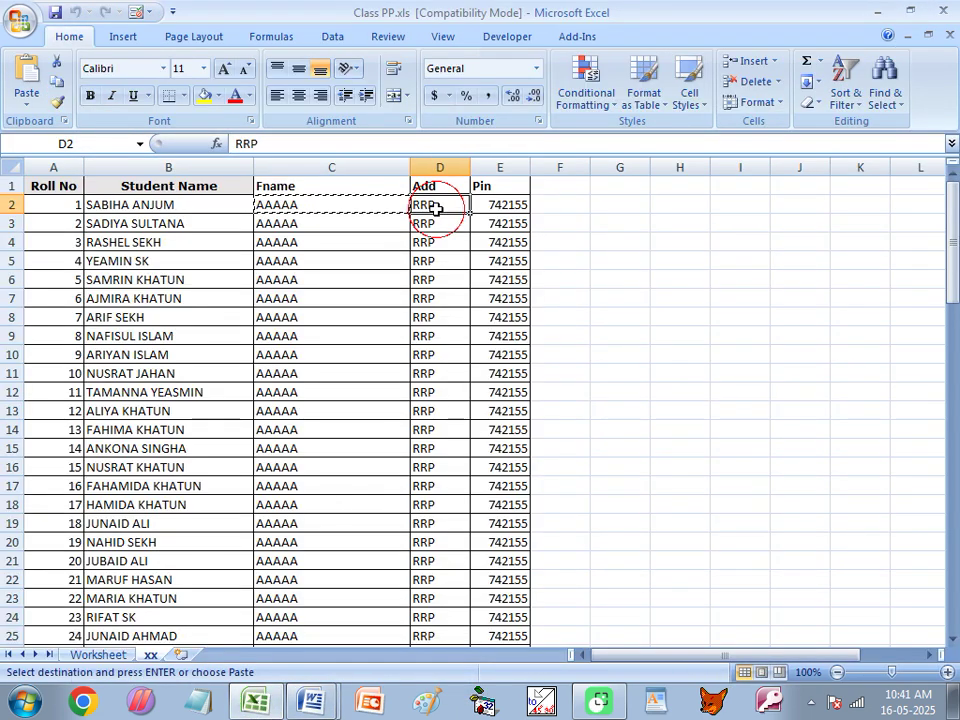
pyautogui.hotkey('ctrl', 'c')
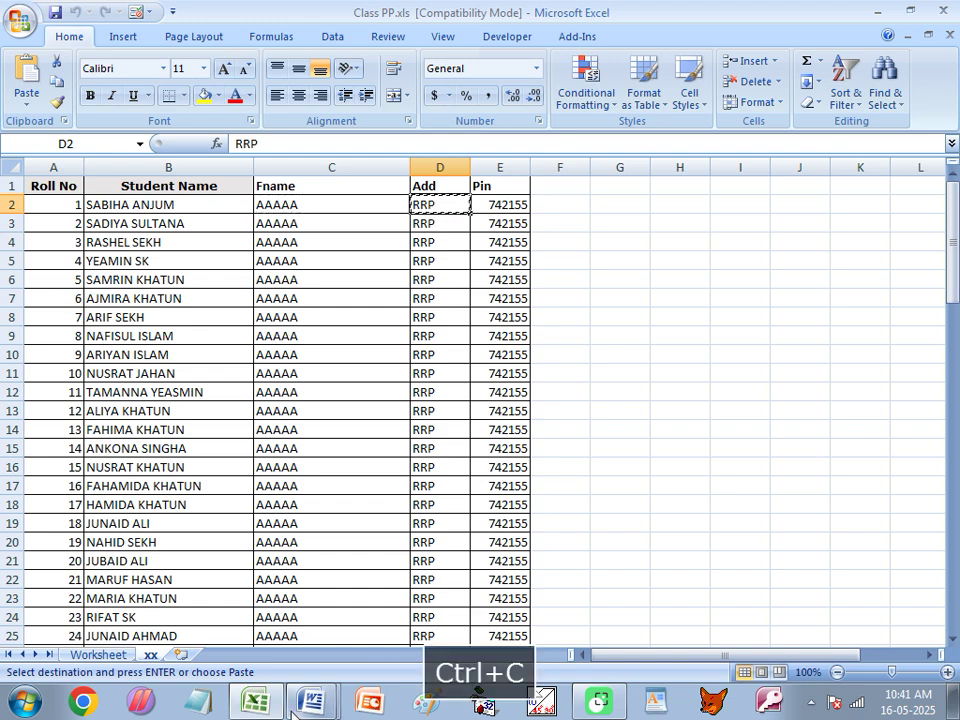
pyautogui.click(313, 701)
pyautogui.click(297, 659)
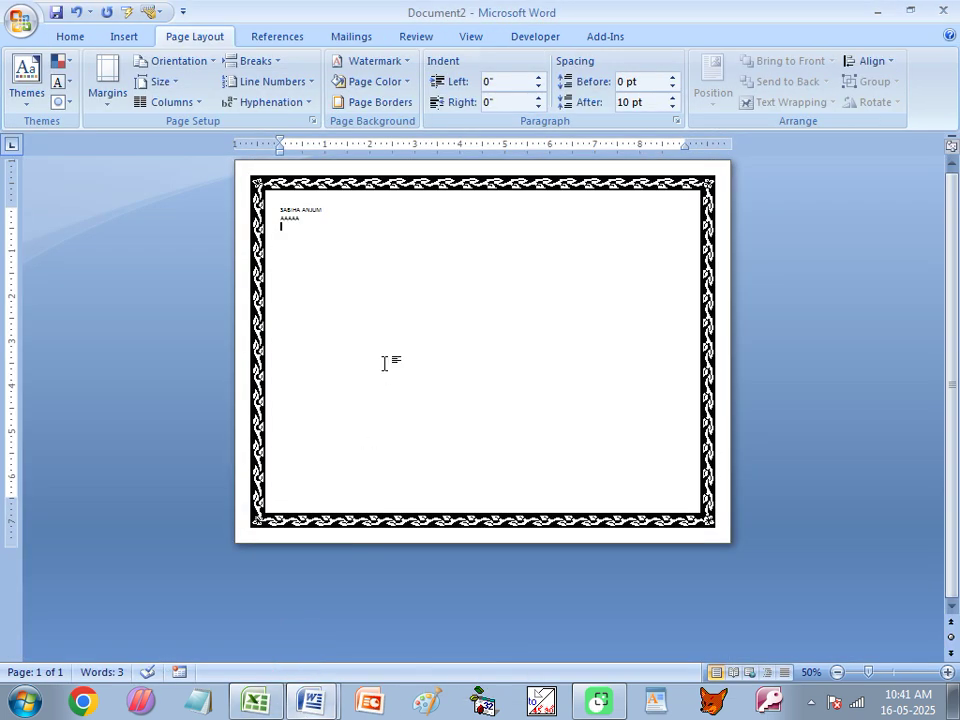
pyautogui.hotkey('ctrl', 'v')
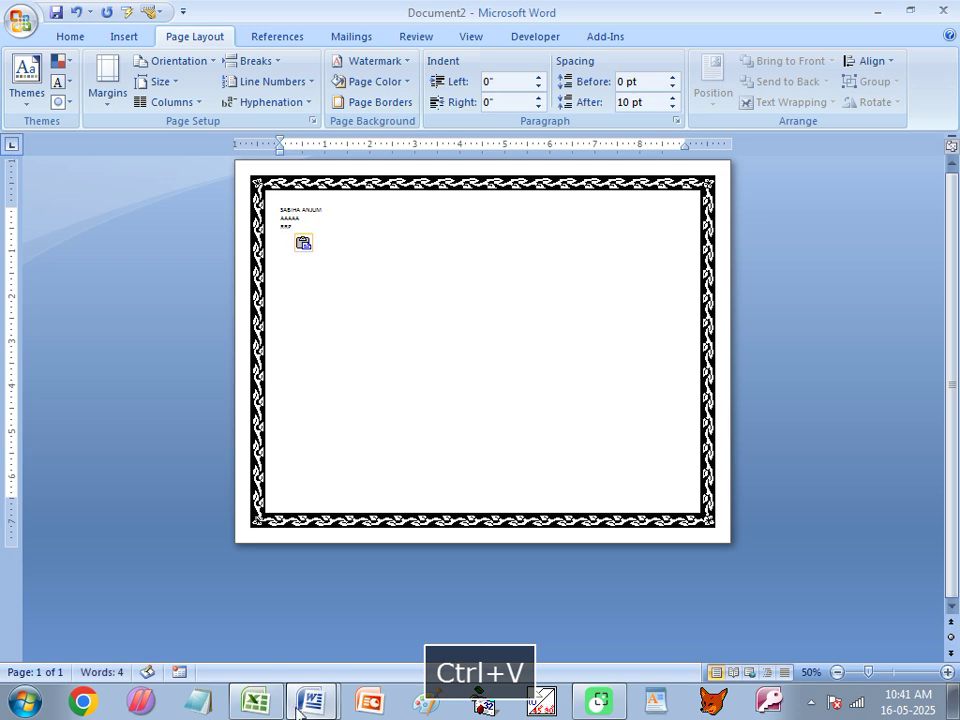
# Copy the Pin value from E2 into Document2 and select all four pasted lines.
pyautogui.click(312, 700)
pyautogui.click(255, 700)
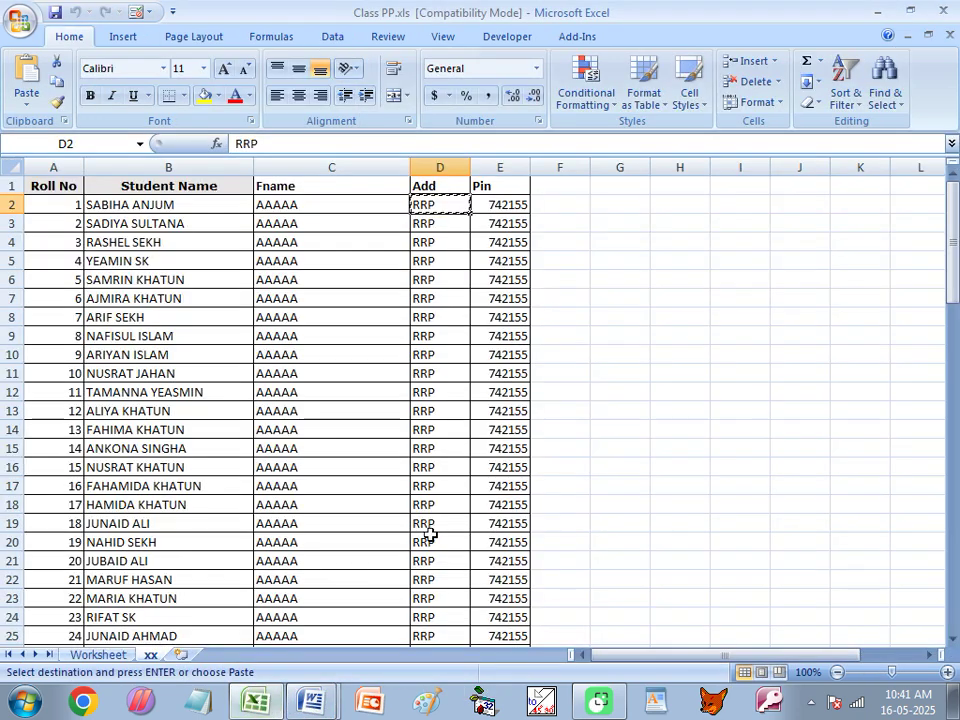
pyautogui.click(506, 205)
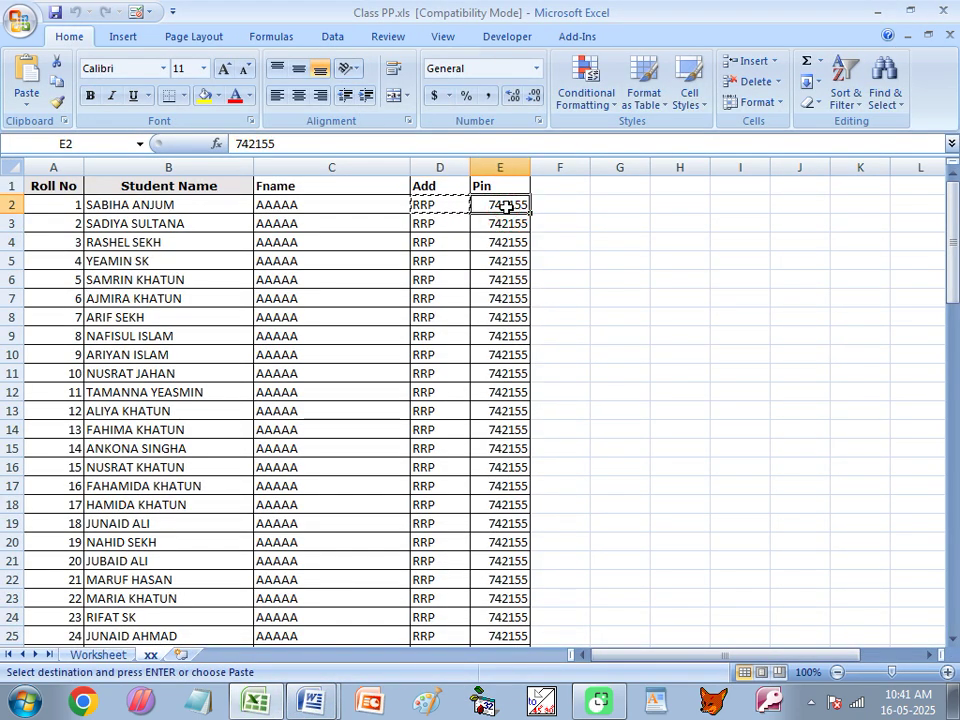
pyautogui.hotkey('ctrl', 'c')
pyautogui.click(312, 700)
pyautogui.click(282, 652)
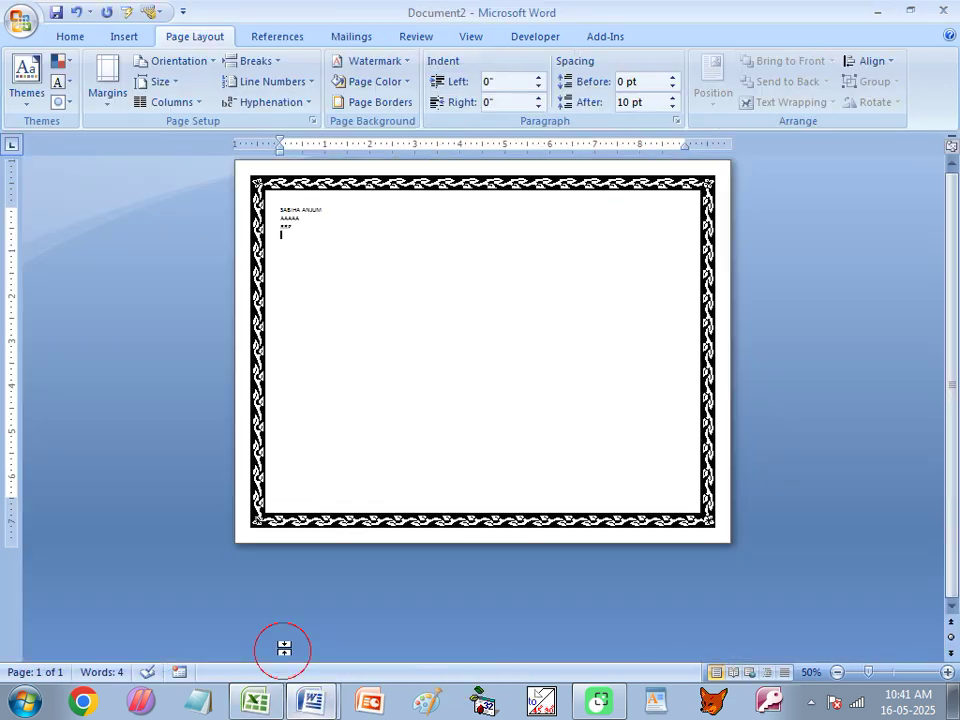
pyautogui.hotkey('ctrl', 'v')
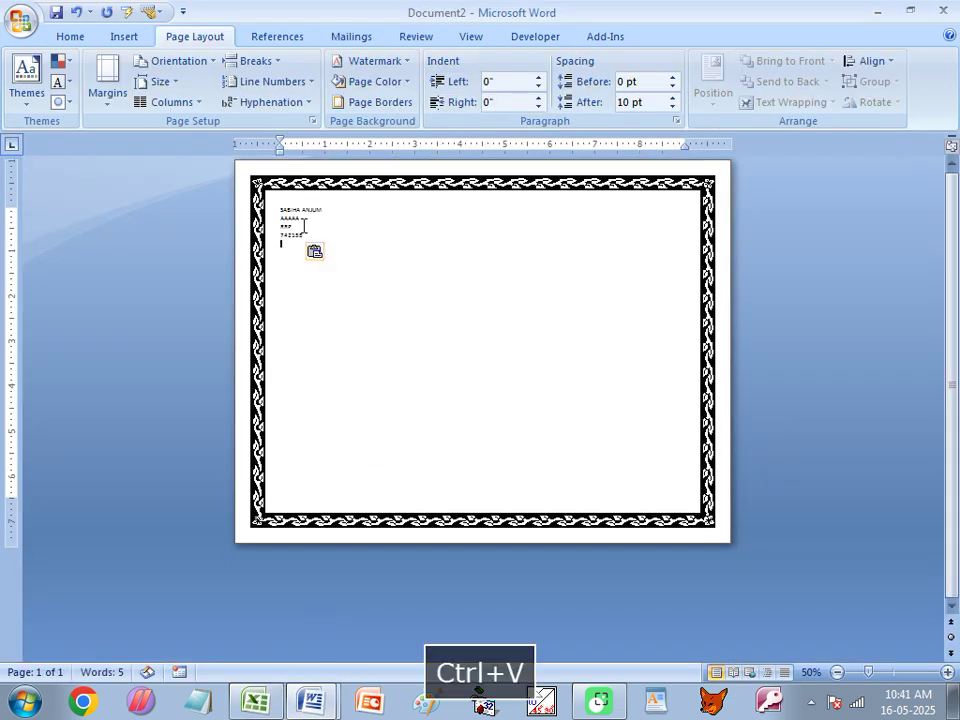
pyautogui.moveTo(282, 208); pyautogui.dragTo(300, 229)
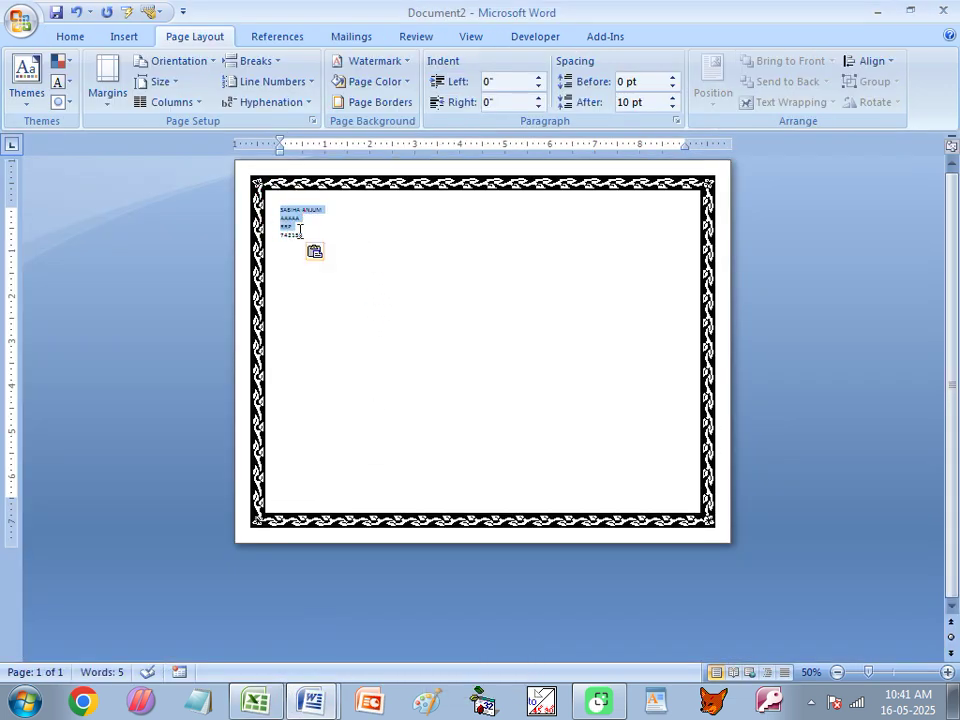
# Centre the four lines, grow the font to 90 pt, then shrink it back to 72 pt.
pyautogui.click(72, 36)
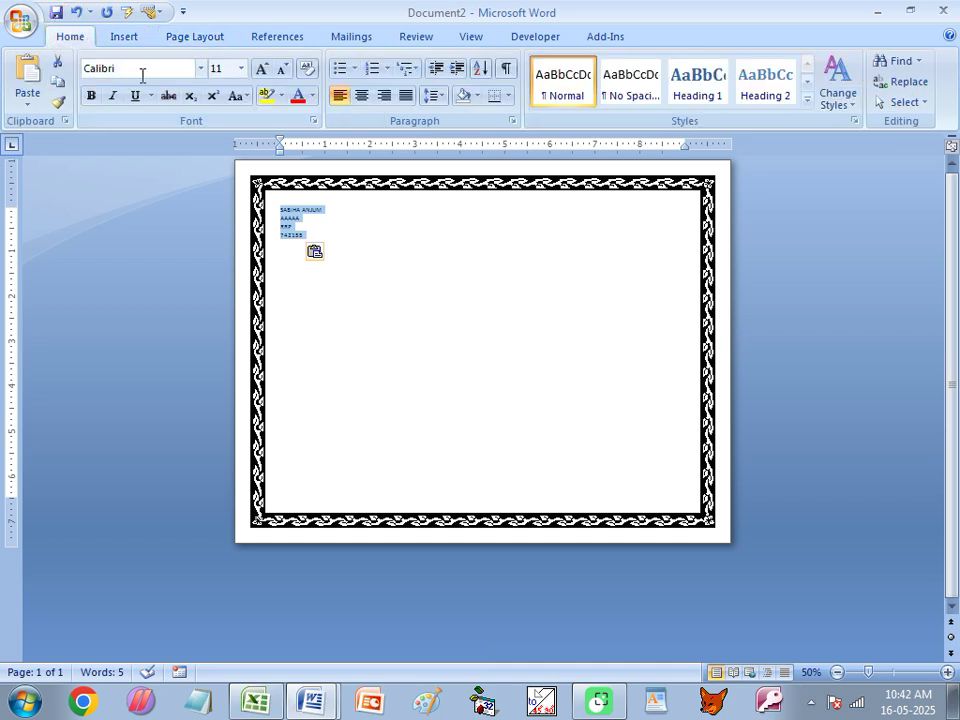
pyautogui.click(360, 100)
pyautogui.click(261, 69)
pyautogui.click(261, 69)
pyautogui.click(261, 69)
pyautogui.click(261, 69)
pyautogui.click(261, 69)
pyautogui.click(261, 69)
pyautogui.click(261, 69)
pyautogui.click(261, 69)
pyautogui.click(261, 69)
pyautogui.click(261, 69)
pyautogui.click(261, 69)
pyautogui.click(261, 69)
pyautogui.click(261, 69)
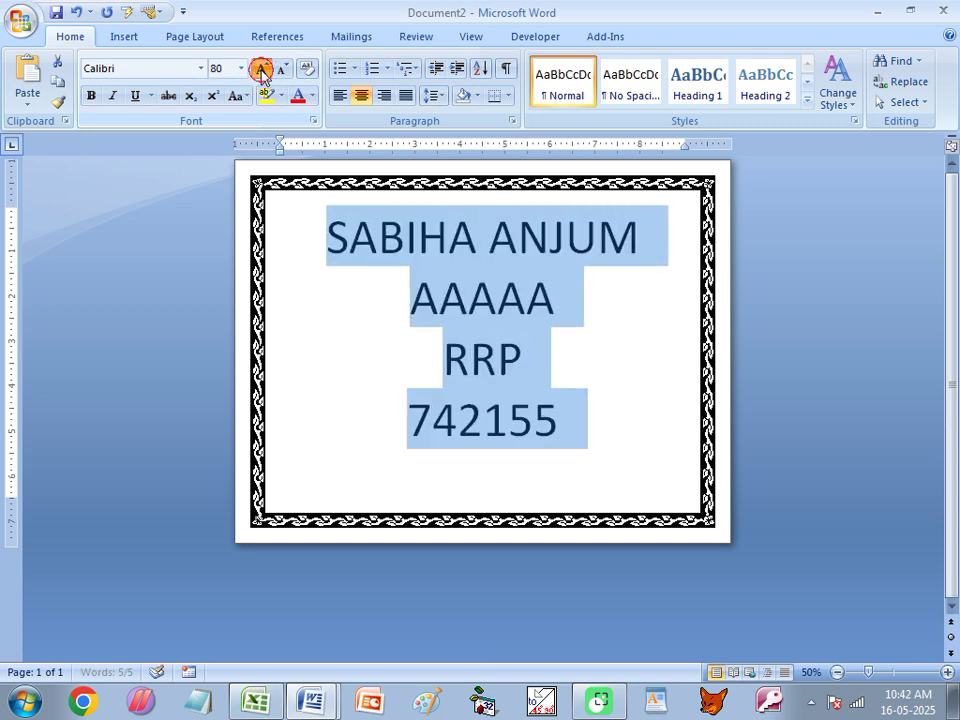
pyautogui.click(261, 69)
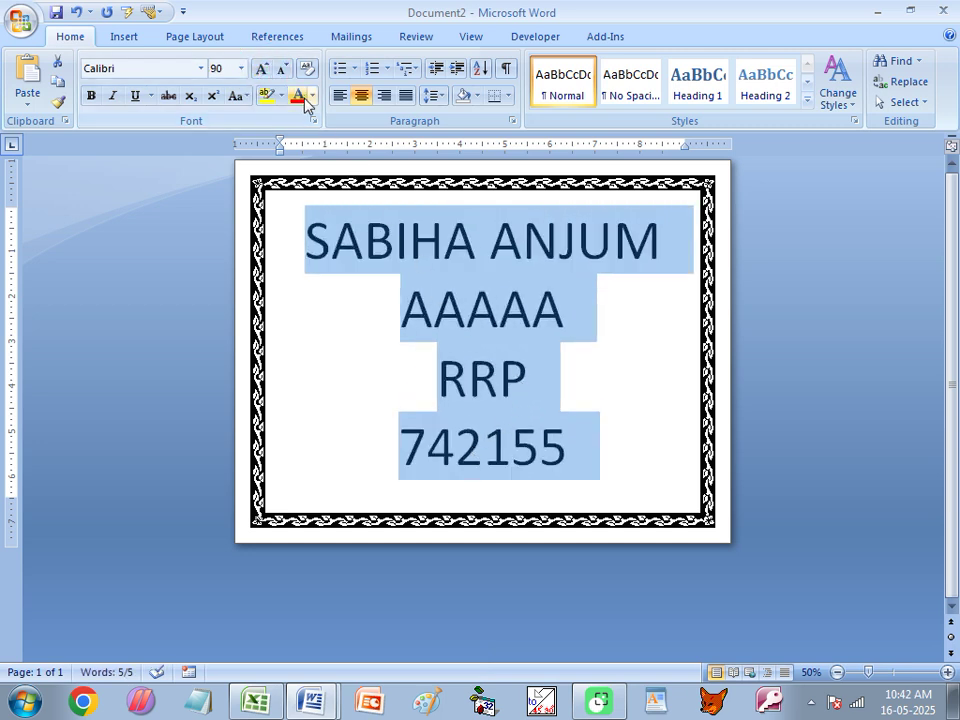
pyautogui.click(283, 71)
pyautogui.click(283, 71)
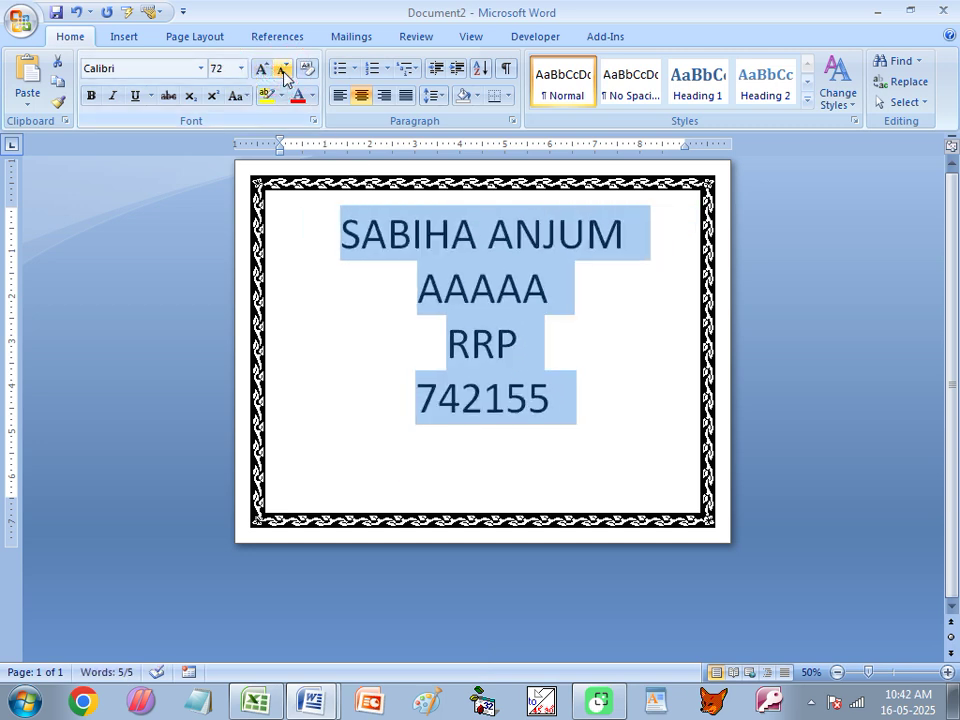
pyautogui.click(628, 336)
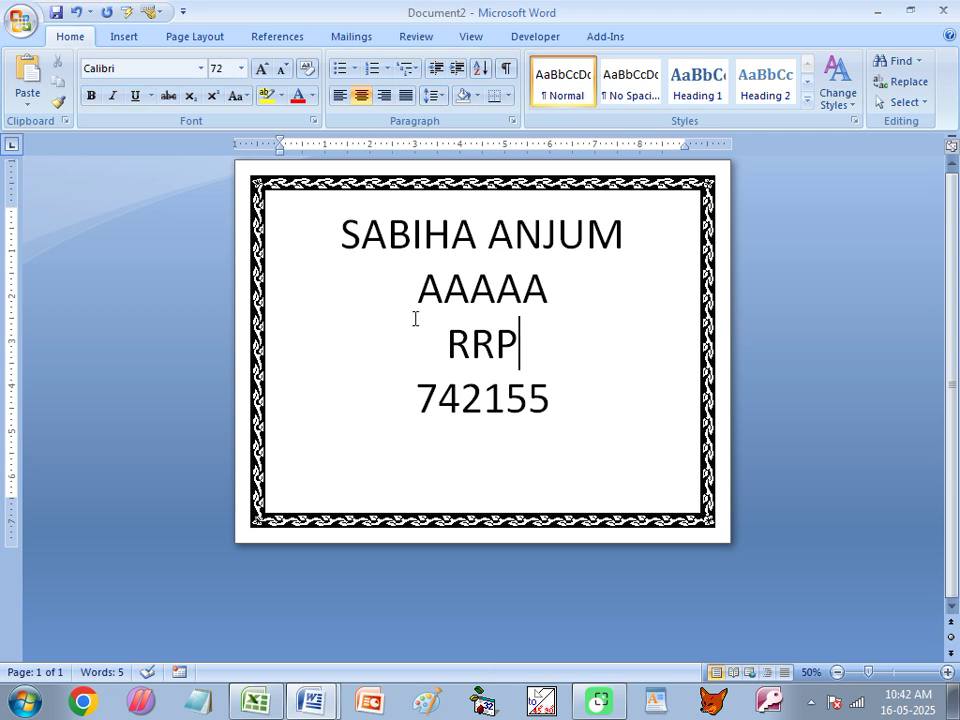
# Delete the four pasted lines from Document2, then switch to the workbook and Alt+Tab back.
pyautogui.moveTo(326, 236); pyautogui.dragTo(572, 243)
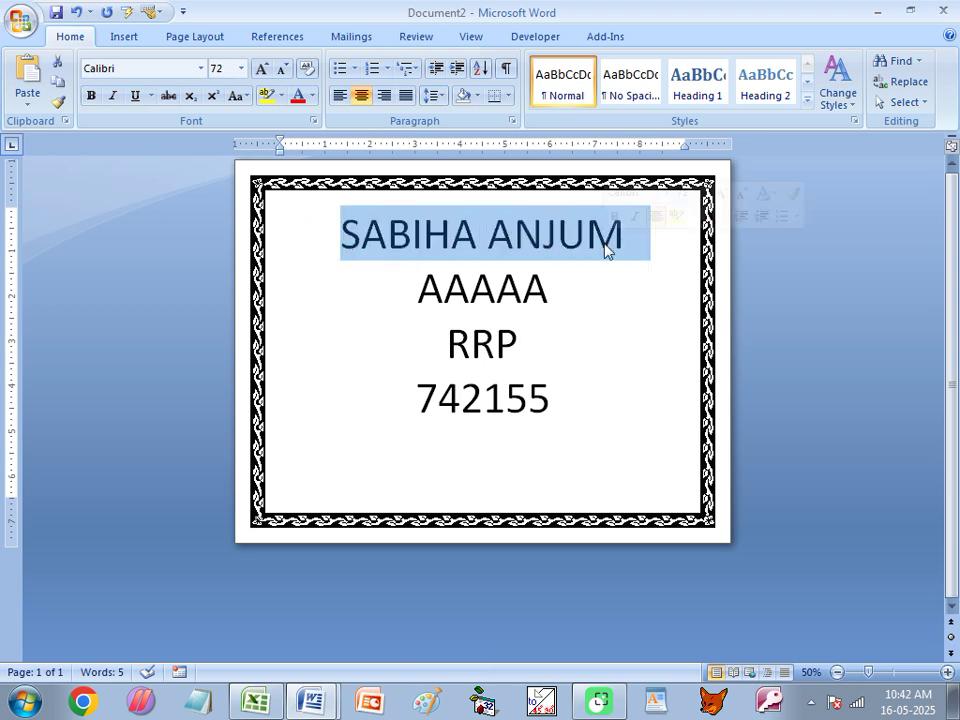
pyautogui.click(497, 289)
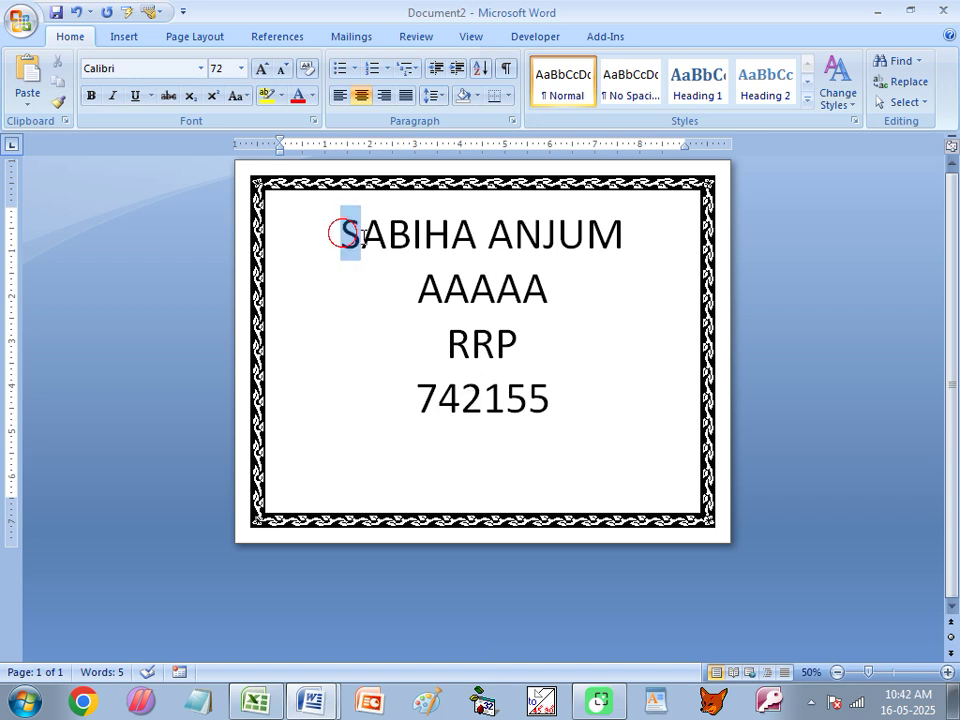
pyautogui.moveTo(341, 233); pyautogui.dragTo(561, 394)
pyautogui.press('BackSpace')
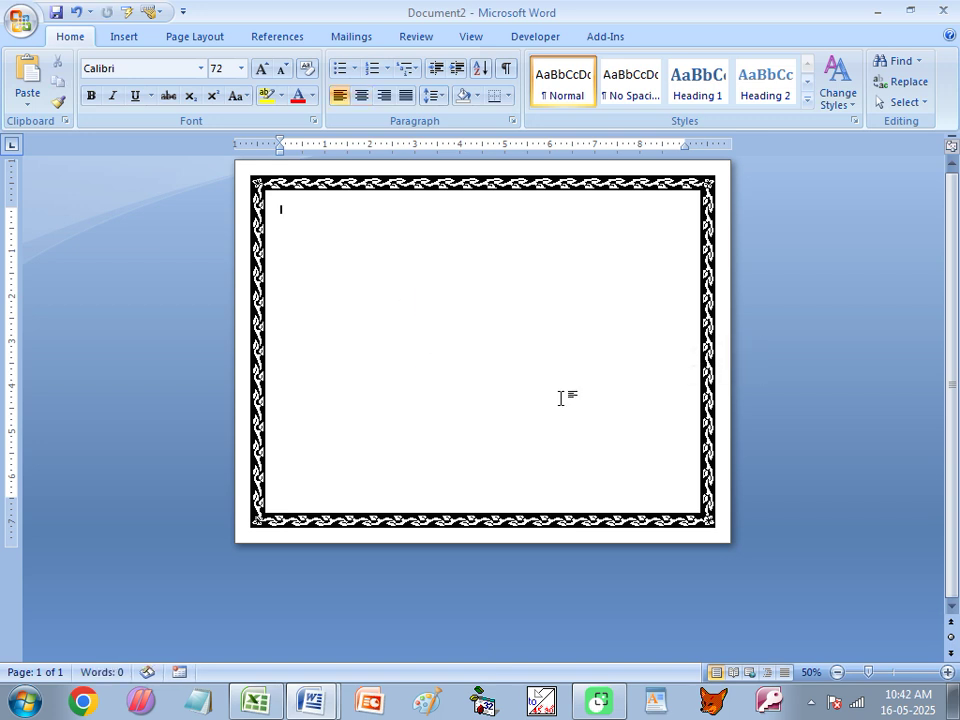
pyautogui.click(261, 68)
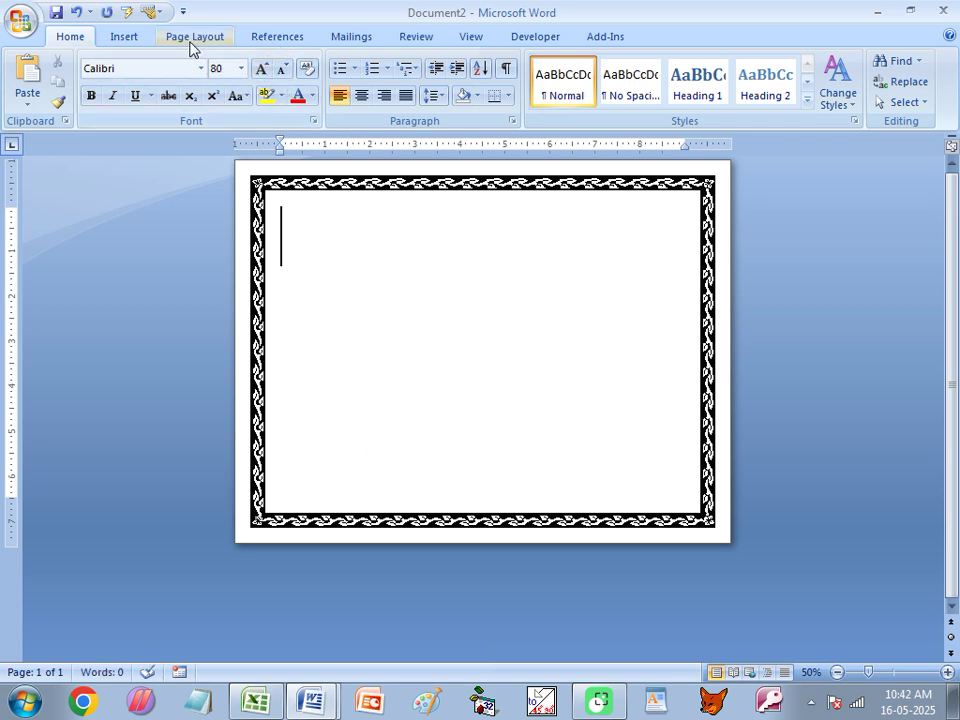
pyautogui.click(255, 700)
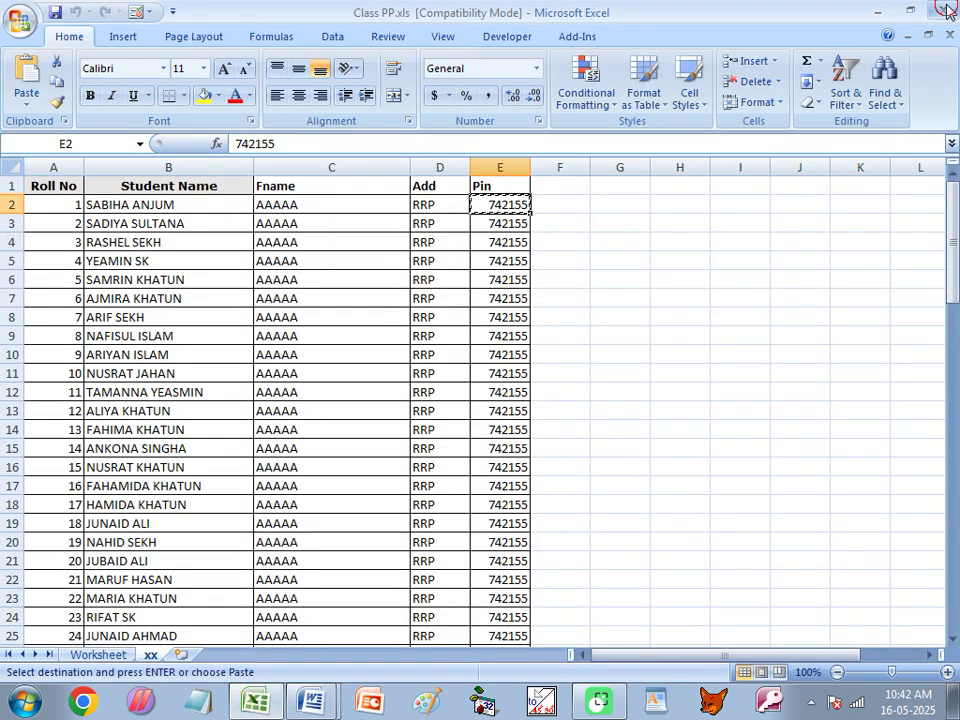
pyautogui.hotkey('alt', 'Tab')
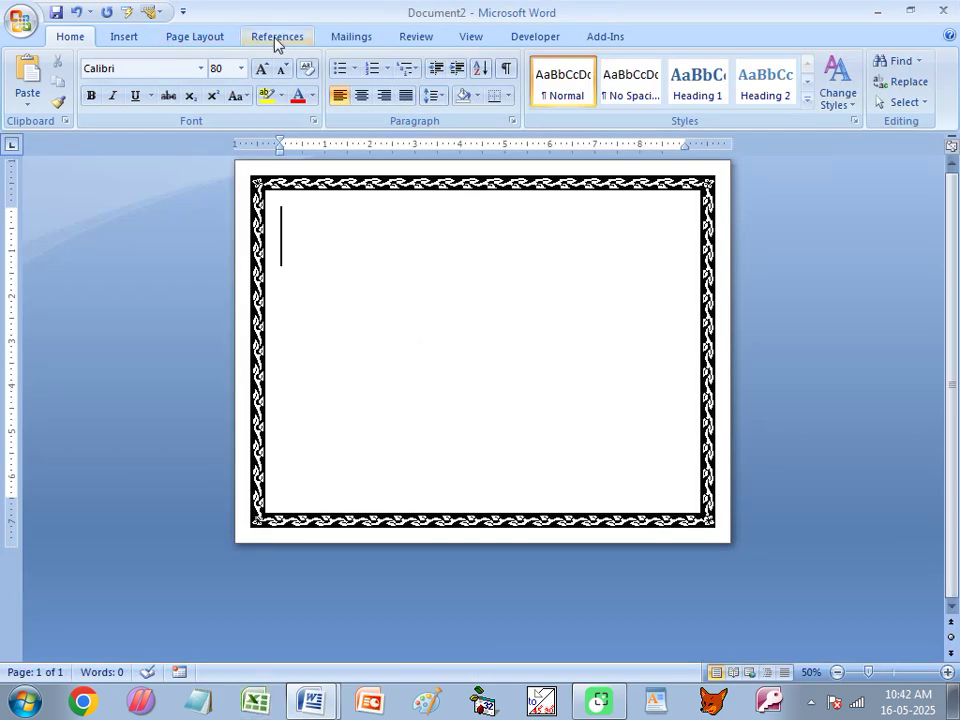
# Use the xx$ sheet of Desktop\Class PP.xls as the existing mail-merge recipient list.
pyautogui.click(340, 40)
pyautogui.click(191, 100)
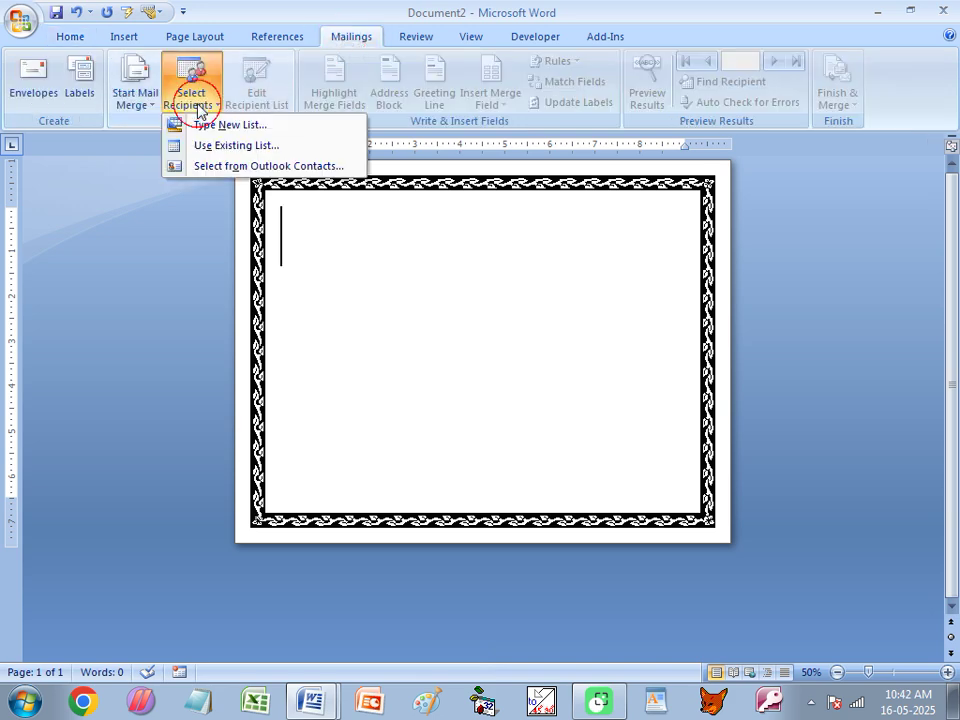
pyautogui.click(207, 148)
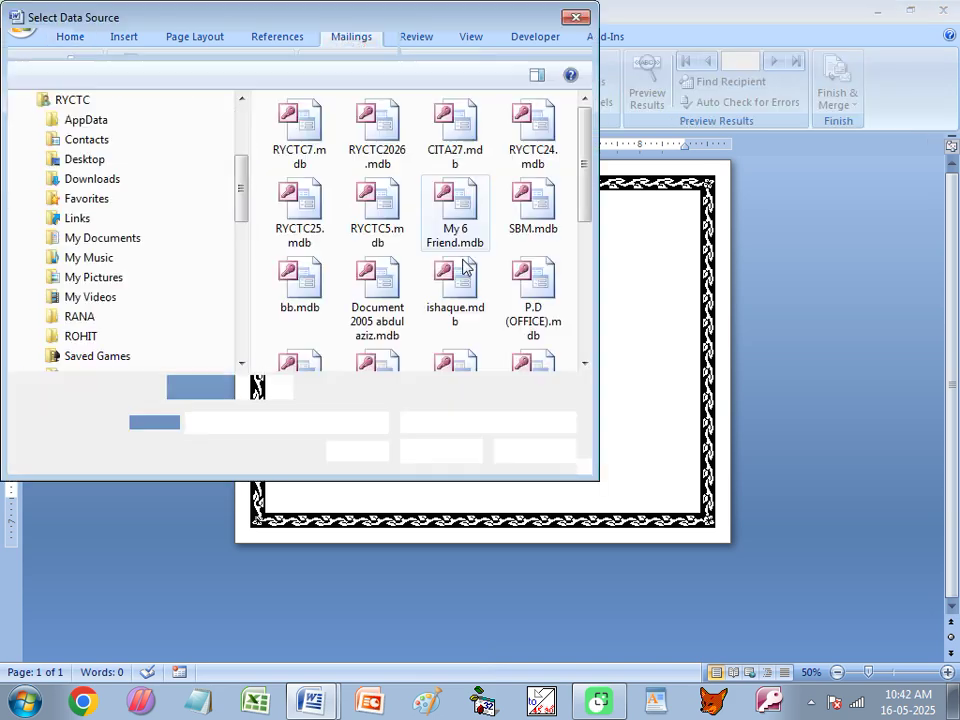
pyautogui.click(64, 253)
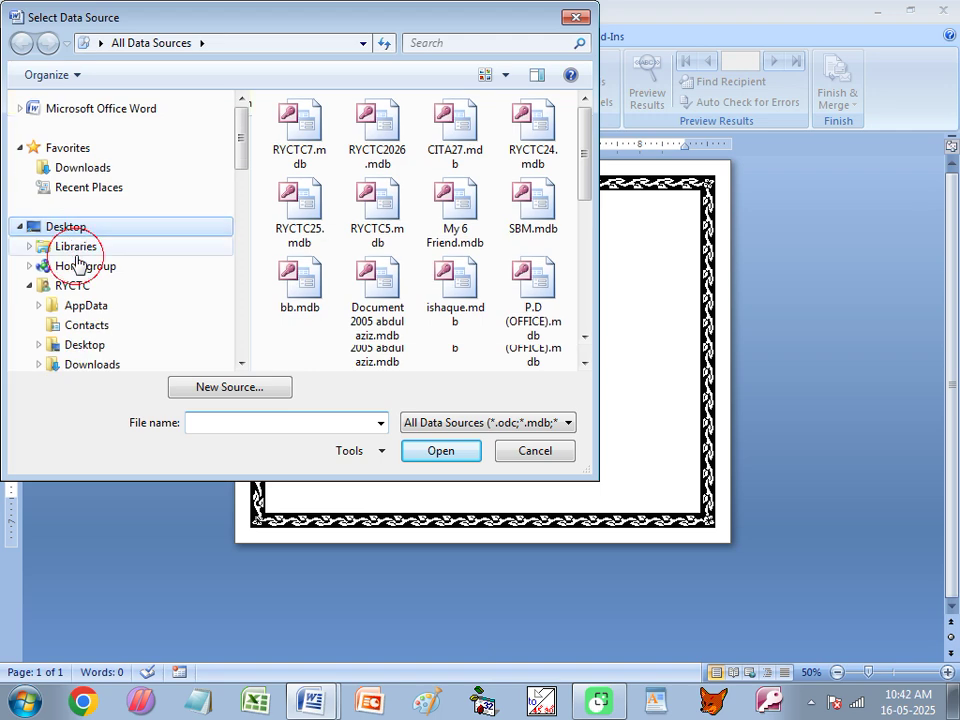
pyautogui.moveTo(582, 131); pyautogui.dragTo(562, 340)
pyautogui.click(274, 343)
pyautogui.click(434, 455)
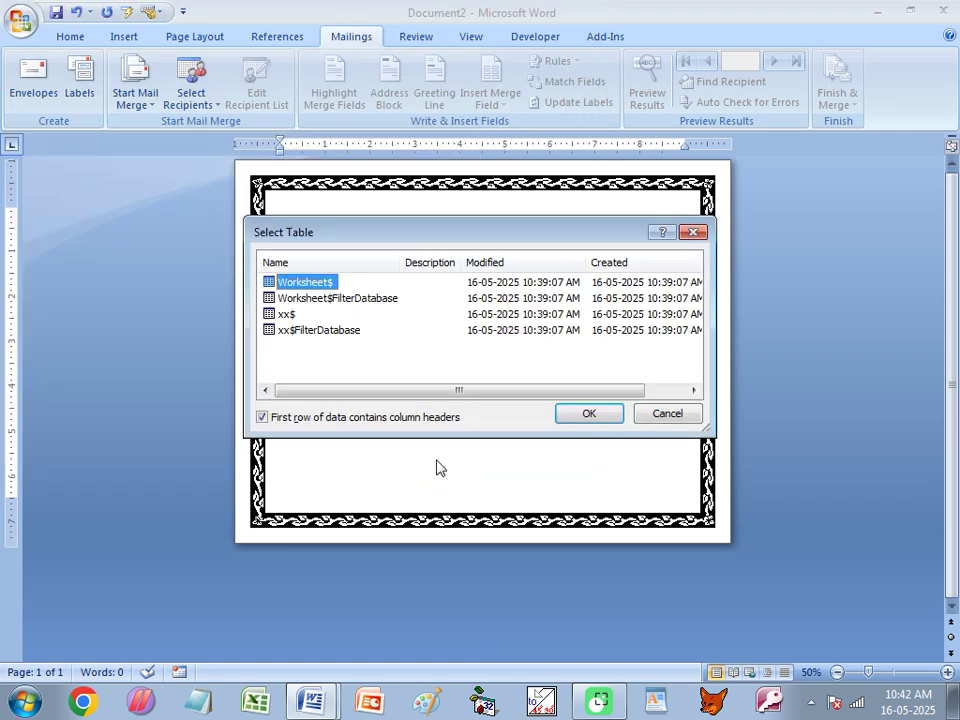
pyautogui.click(288, 316)
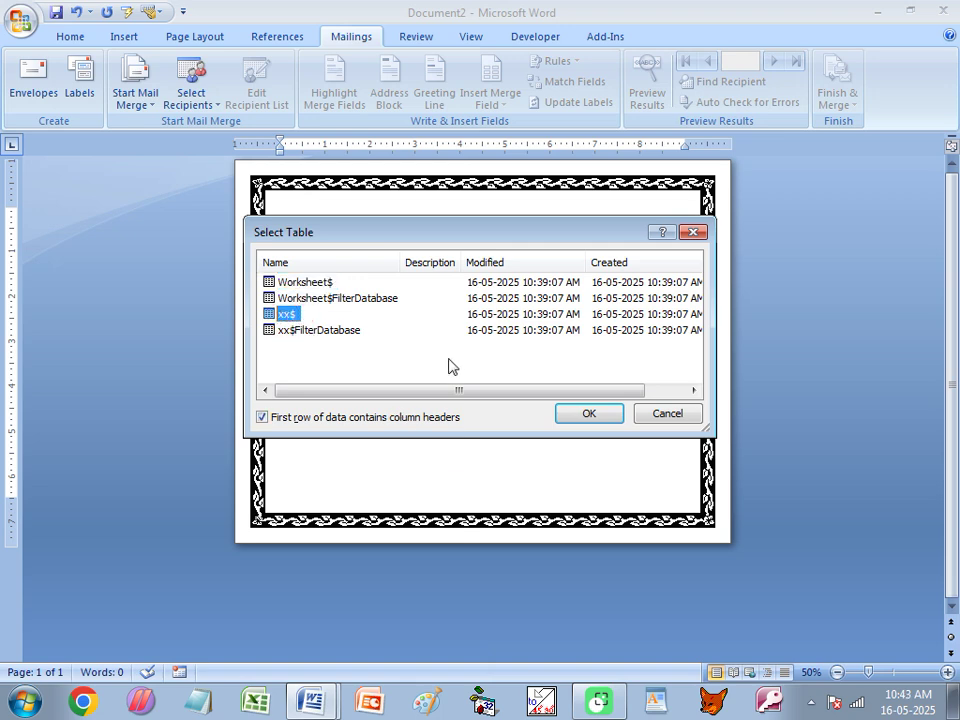
pyautogui.click(589, 413)
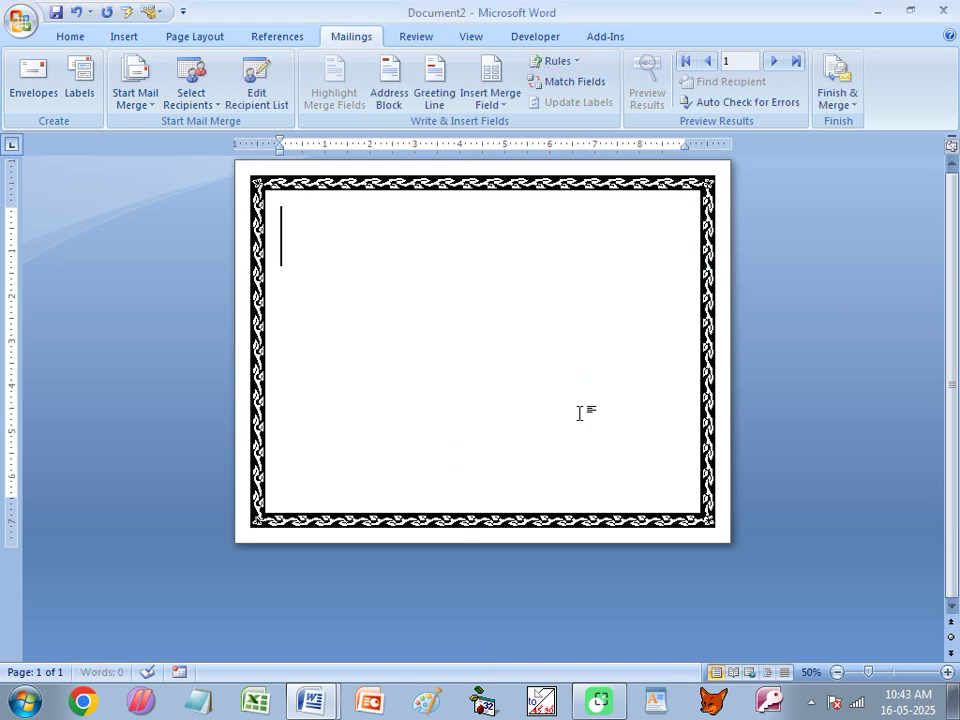
# Insert the Student_Name and Fname merge fields on their own lines.
pyautogui.click(490, 104)
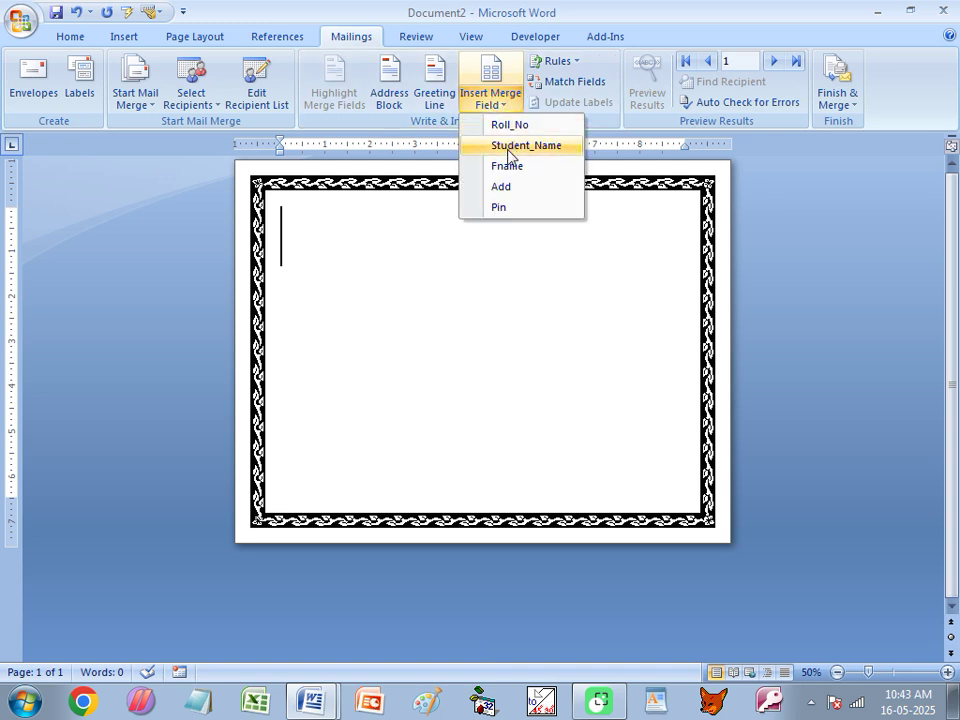
pyautogui.click(508, 148)
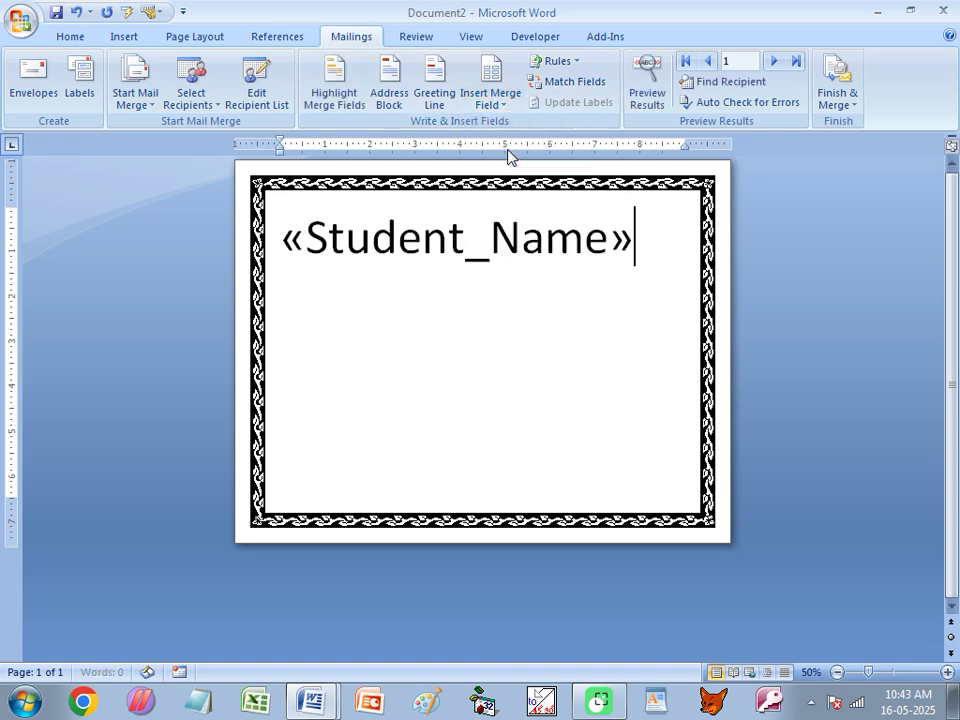
pyautogui.press('Return')
pyautogui.click(497, 103)
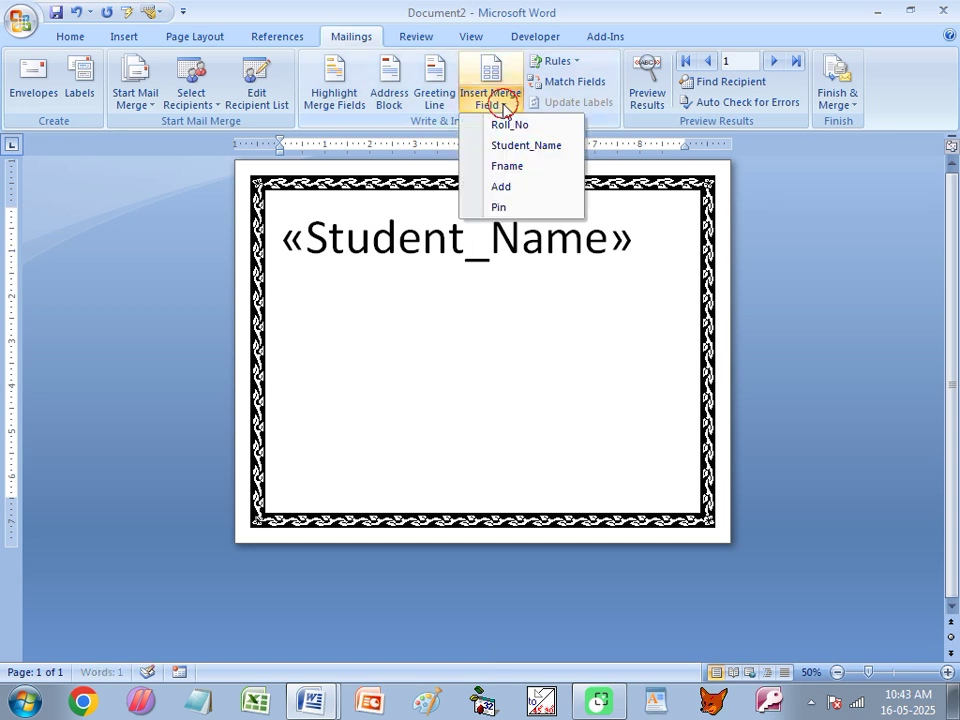
pyautogui.click(507, 170)
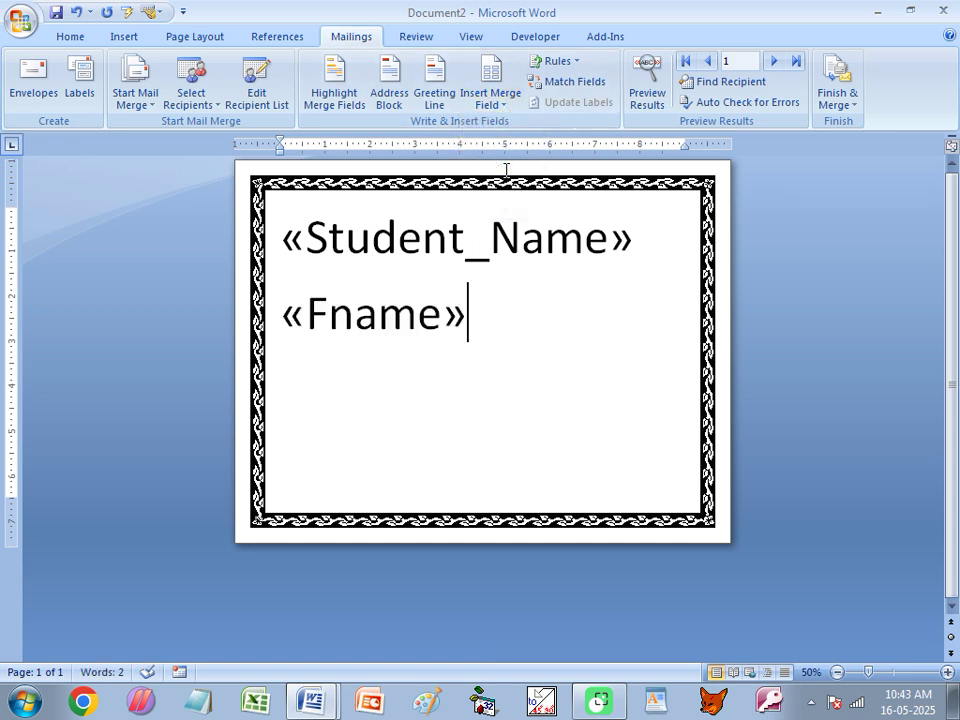
pyautogui.press('Return')
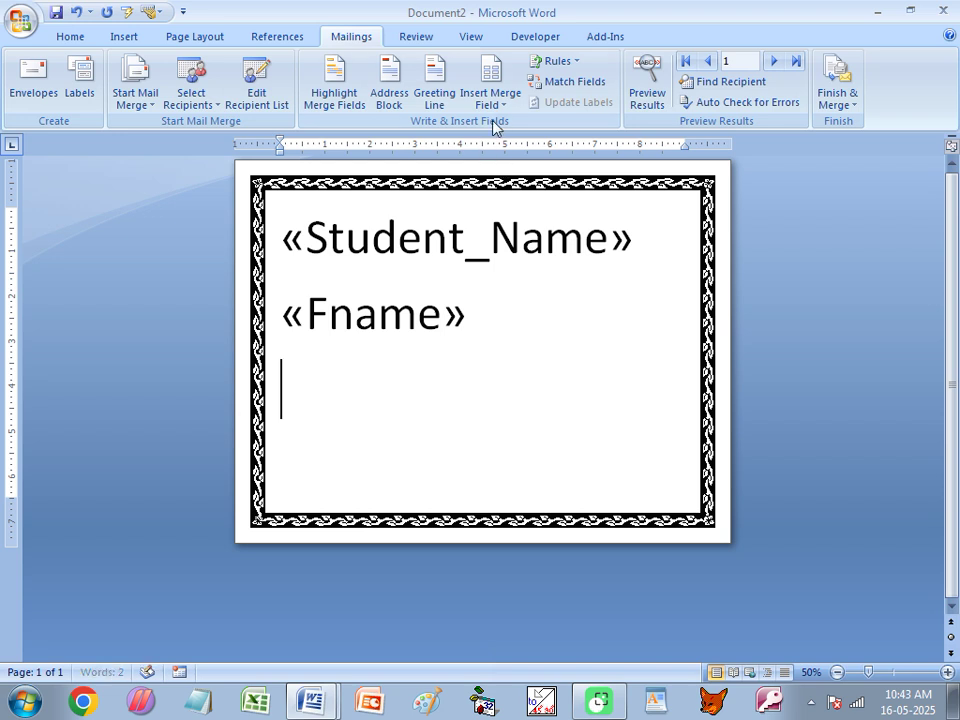
# Add the Add and Pin merge fields below them.
pyautogui.click(497, 103)
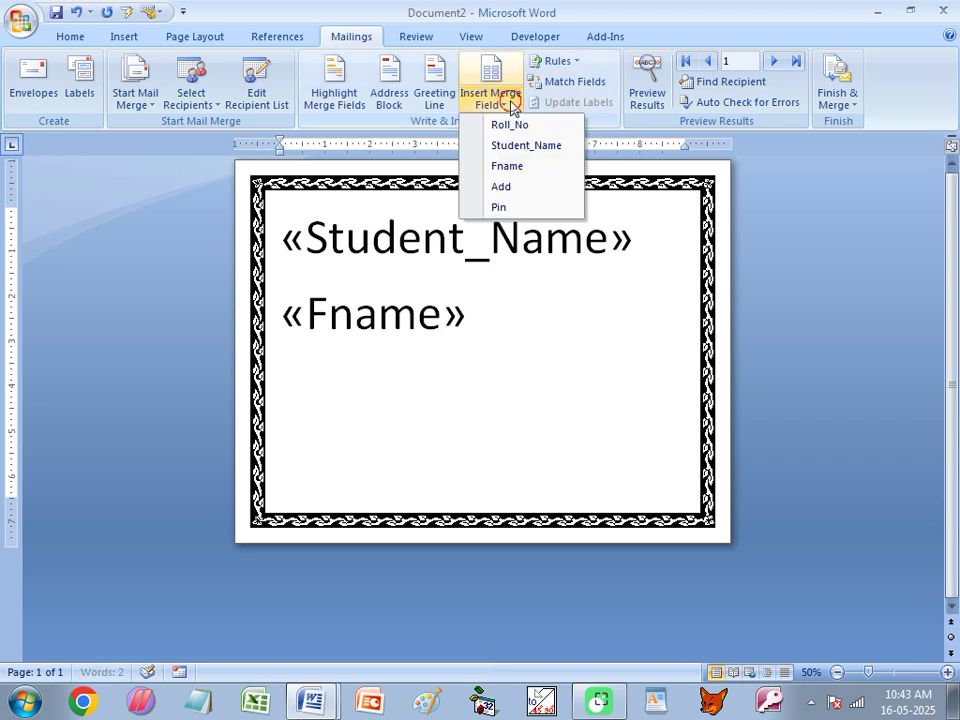
pyautogui.click(507, 186)
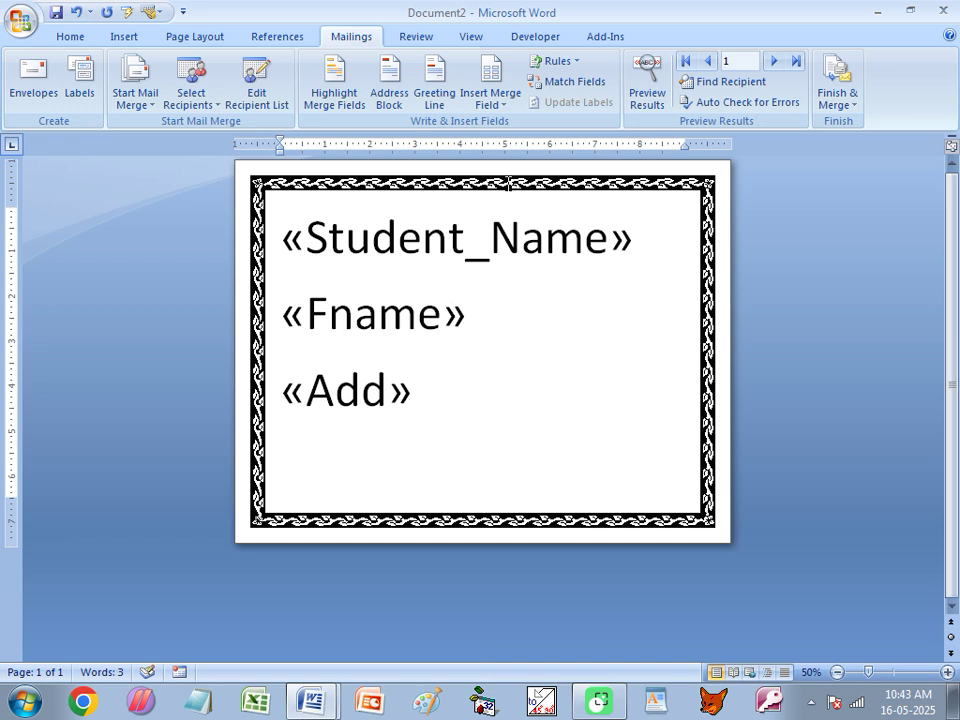
pyautogui.click(491, 103)
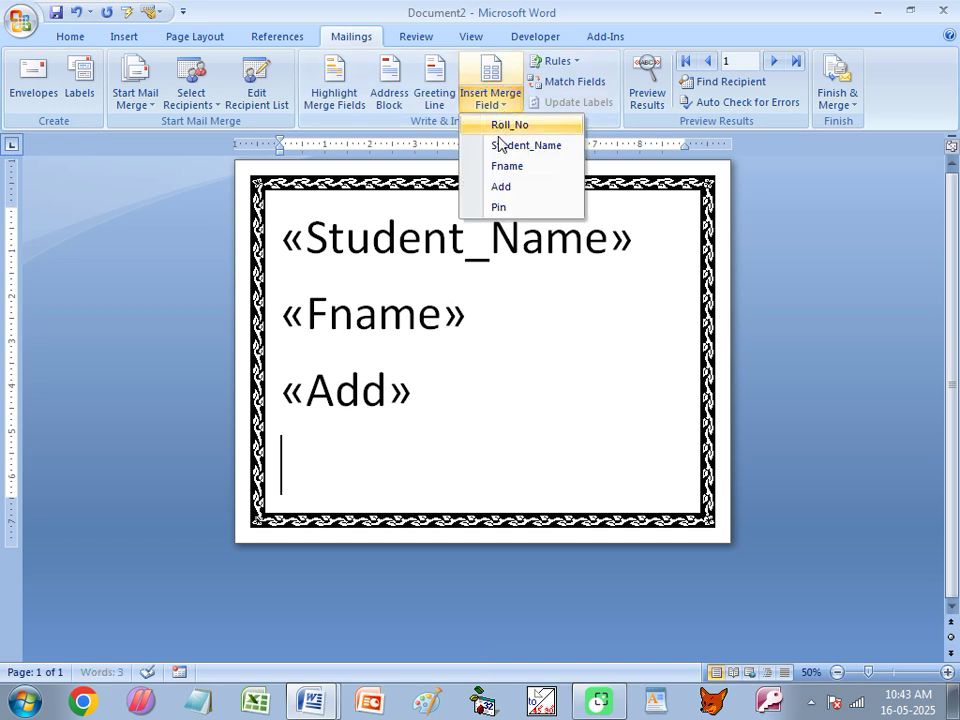
pyautogui.click(502, 208)
# Centre all four merge-field lines and set their font size to 70.
pyautogui.moveTo(289, 238); pyautogui.dragTo(400, 470)
pyautogui.click(72, 37)
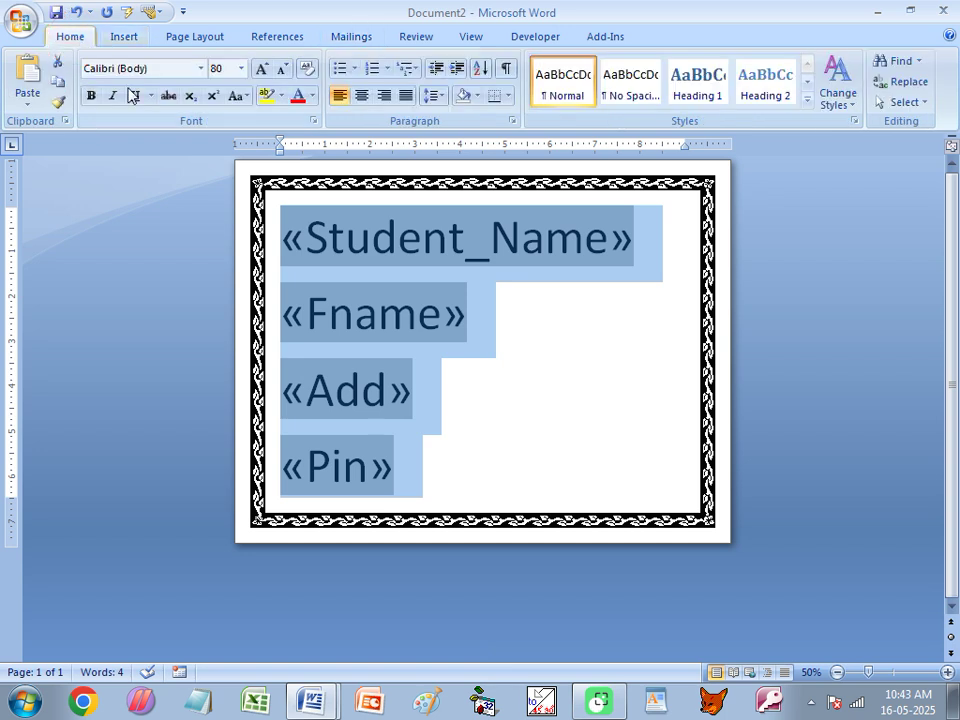
pyautogui.click(363, 96)
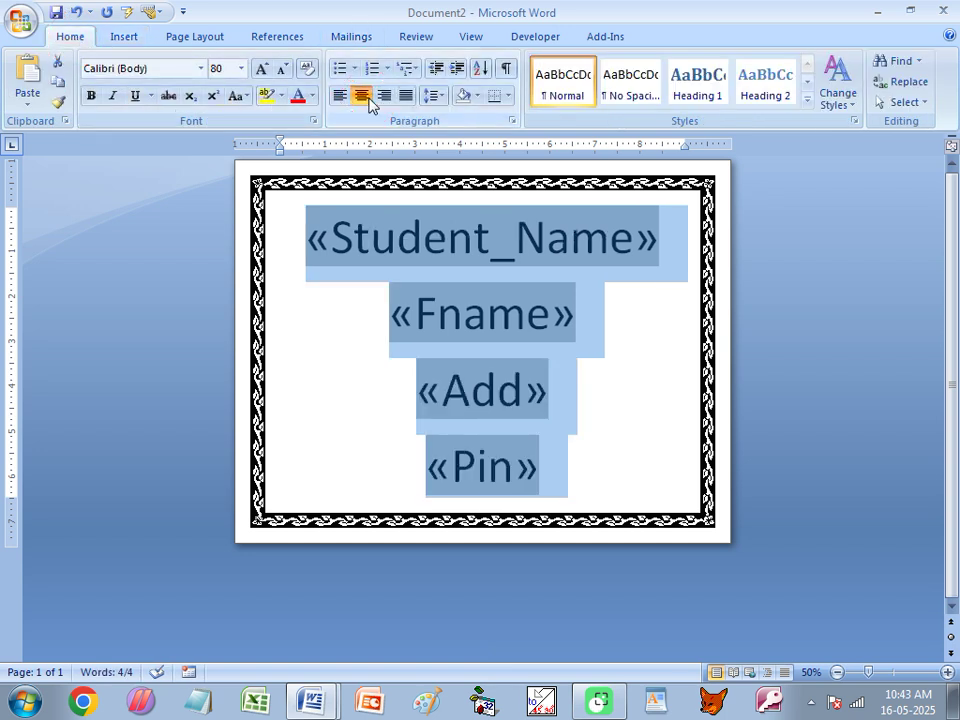
pyautogui.click(222, 68)
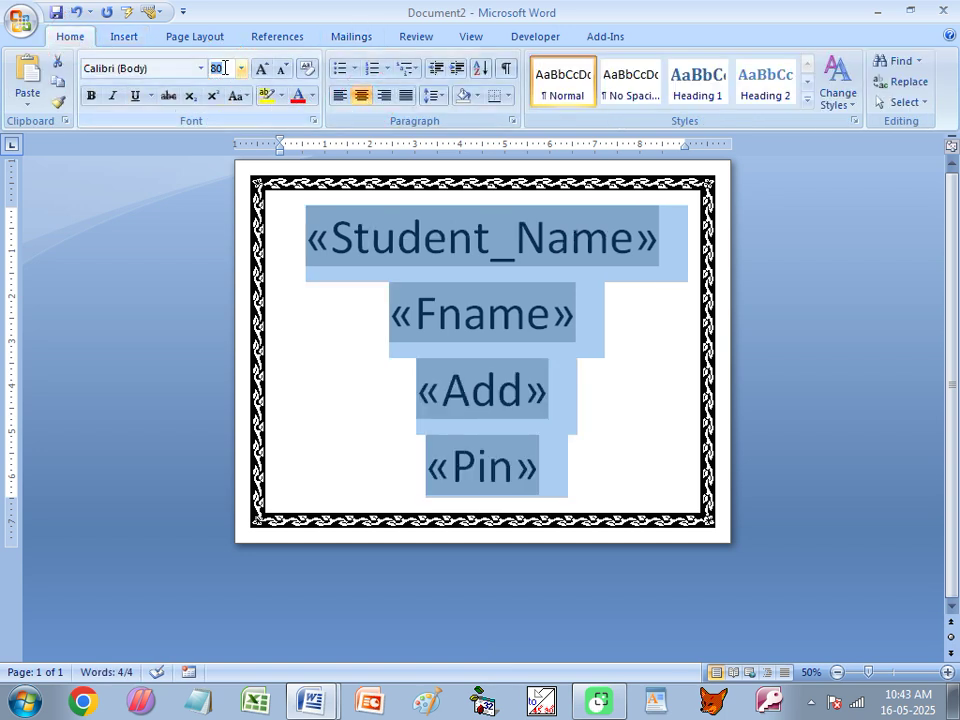
pyautogui.write('70')
pyautogui.press('Return')
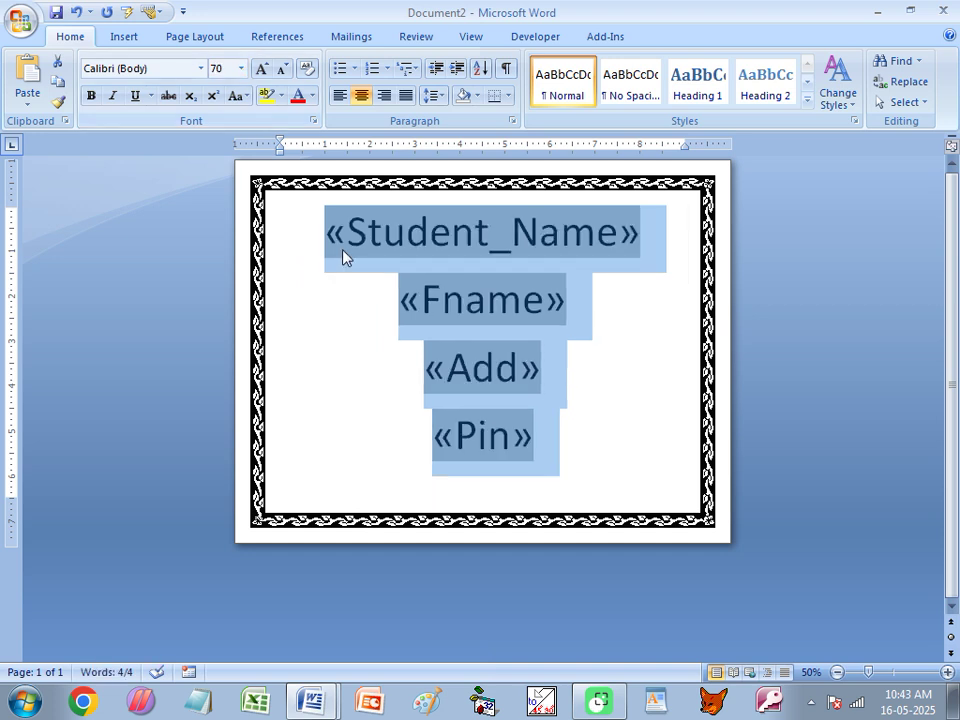
# Make the merge fields purple and bold.
pyautogui.click(315, 96)
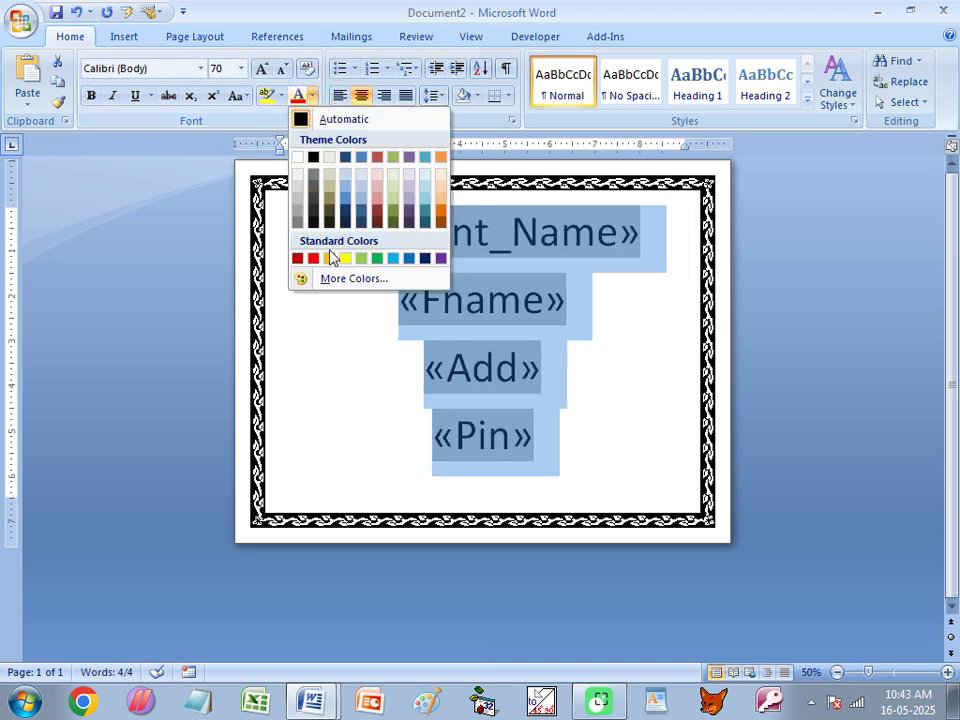
pyautogui.click(441, 259)
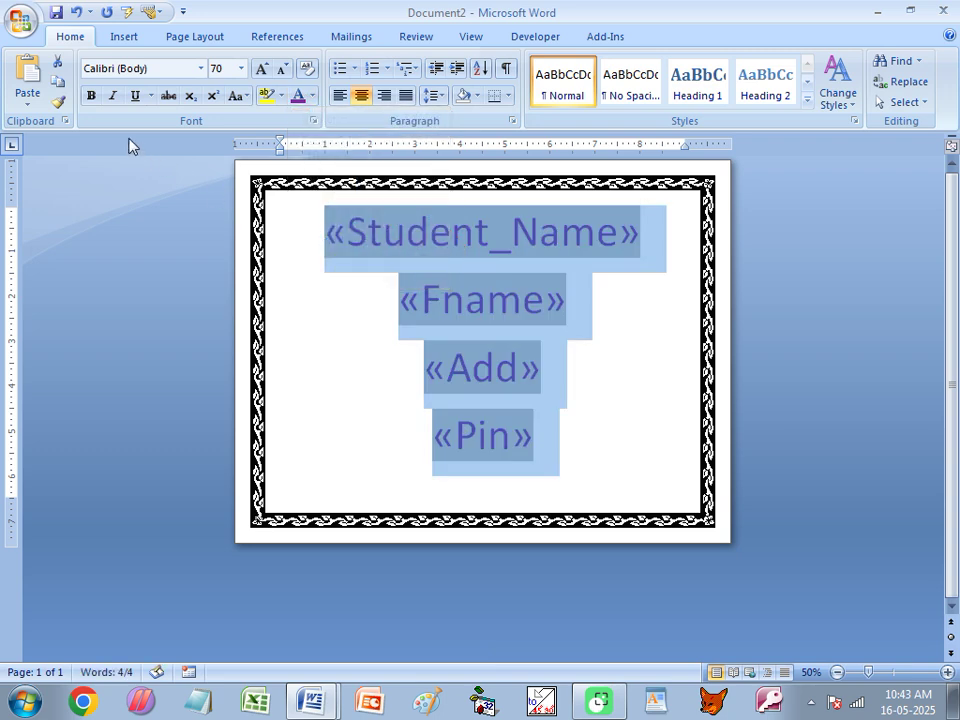
pyautogui.click(91, 96)
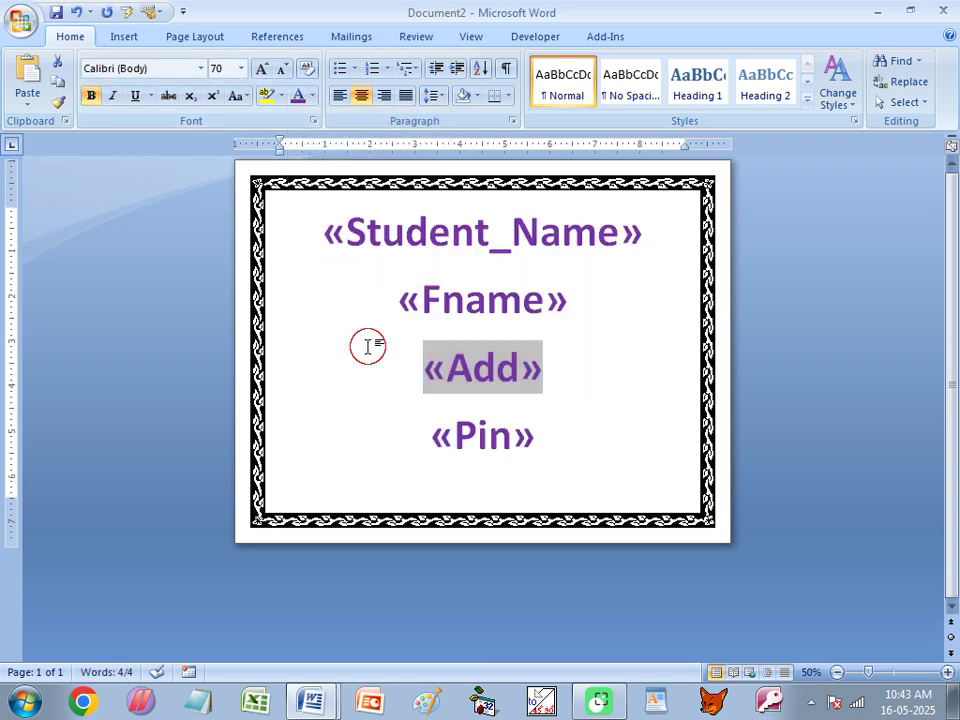